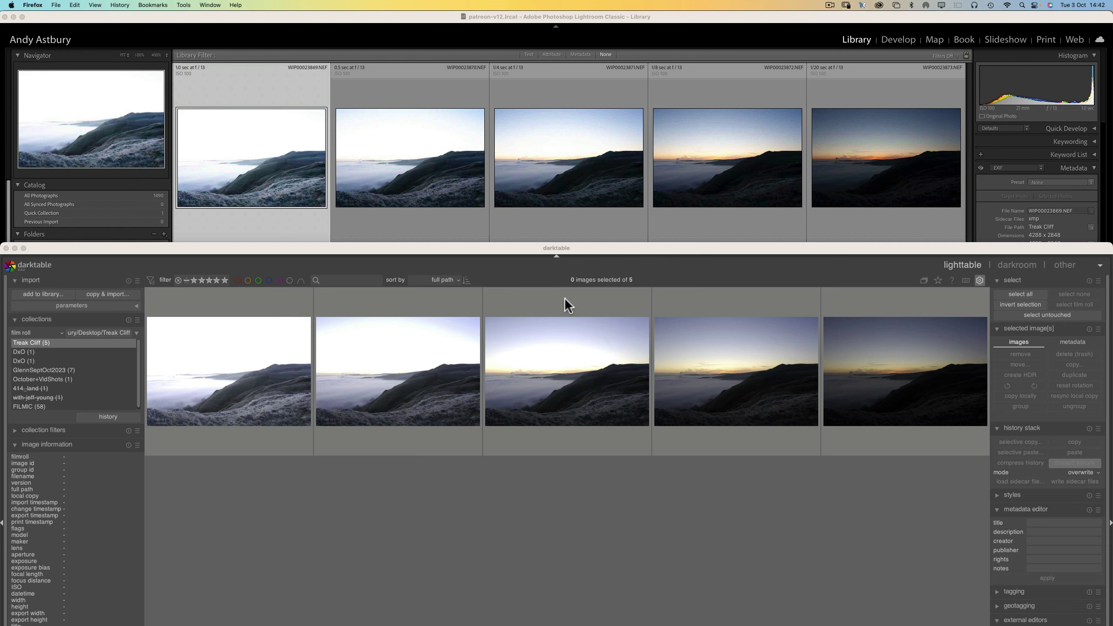
Raise the darktable window over Lightroom so its lighttable shows the five Treak Cliff brackets.
left_click_drag(566, 251, 565, 24)
Select all five Treak Cliff brackets in Lightroom and apply the PVSwap user preset in Develop.
mouse_move(535, 623)
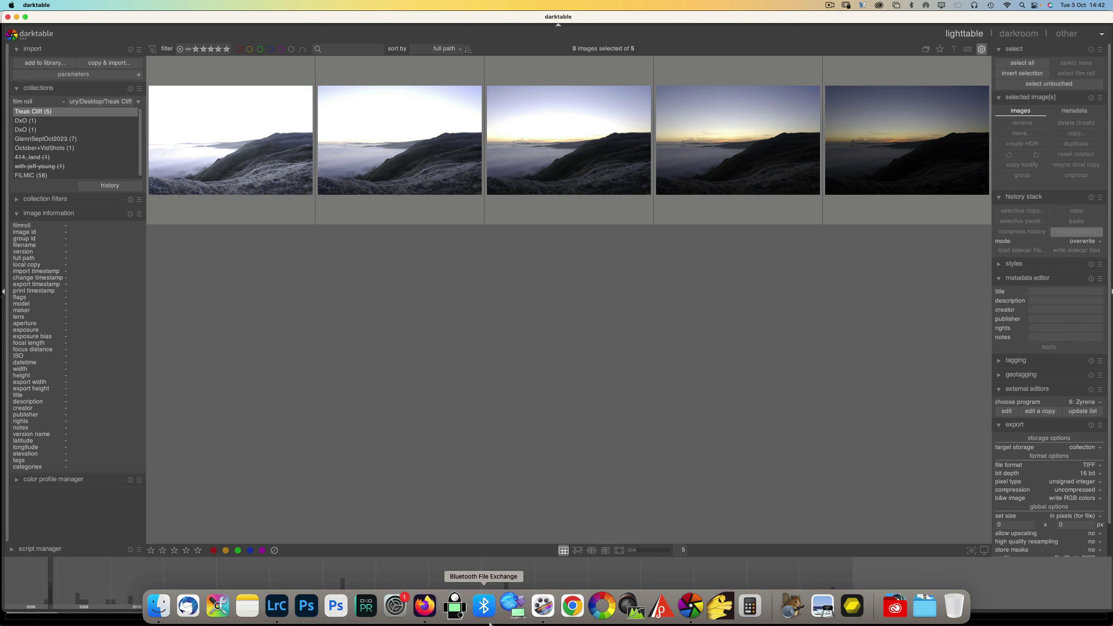
left_click(280, 613)
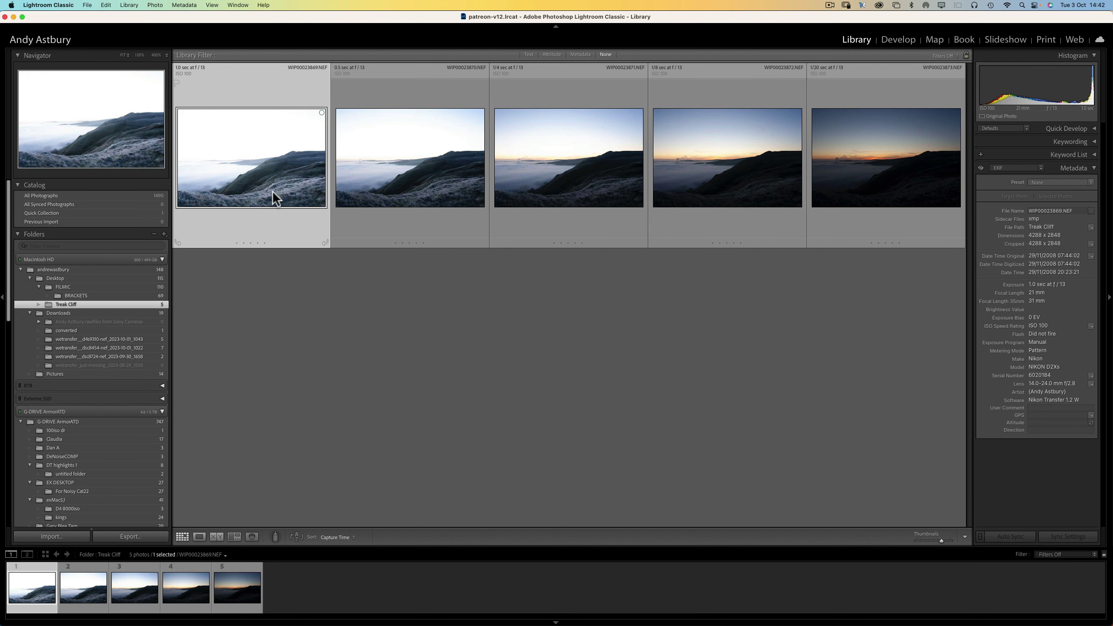
left_click(861, 150, "shift")
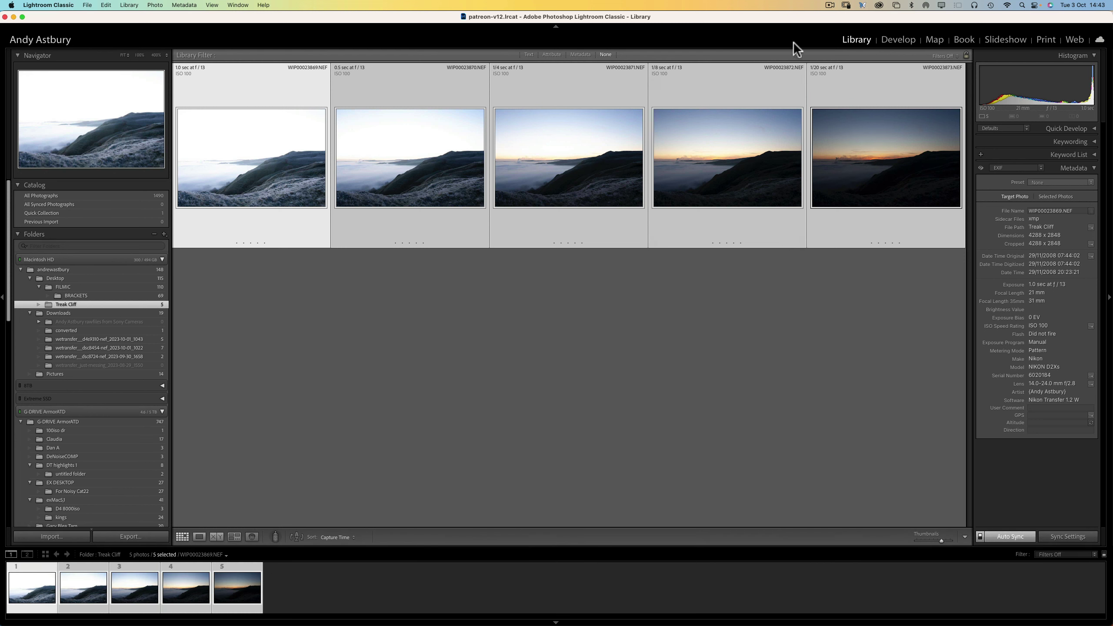
left_click(897, 40)
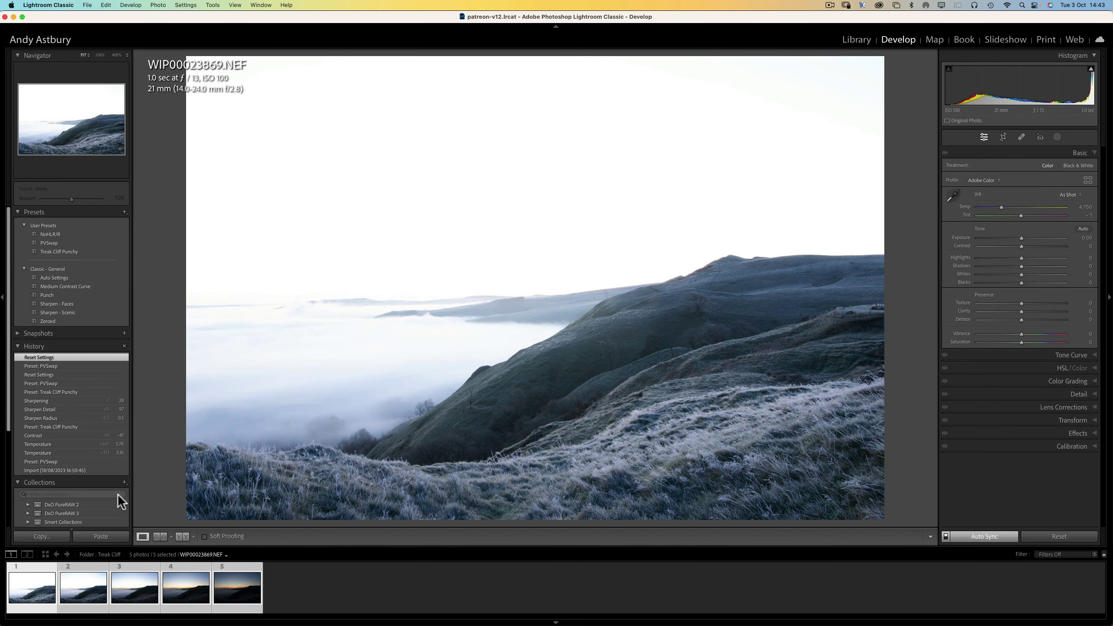
left_click(53, 242)
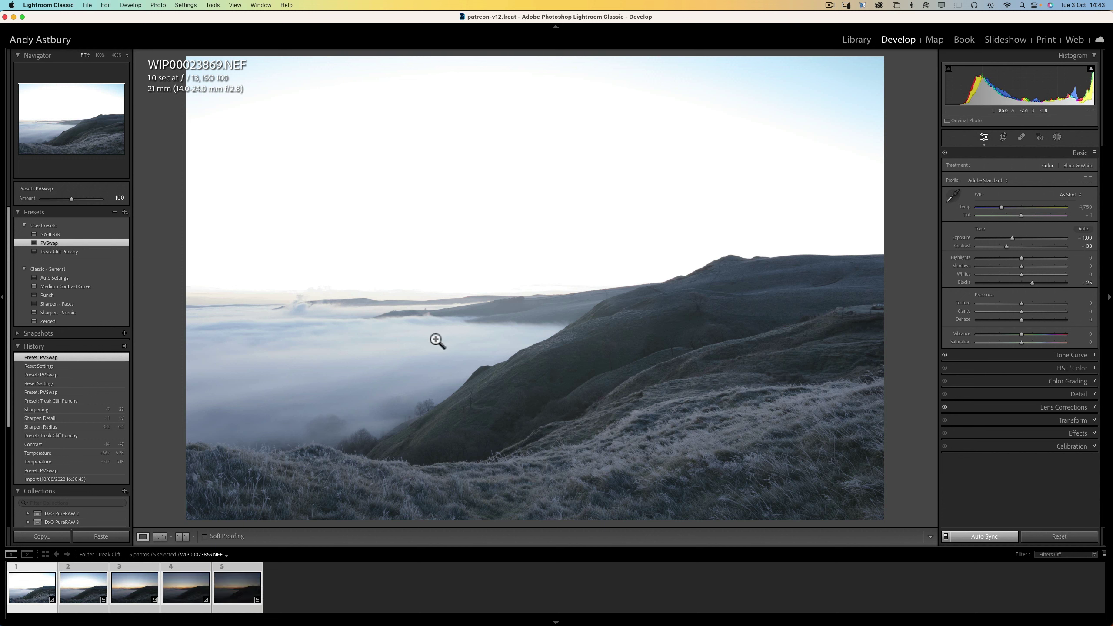
mouse_move(431, 623)
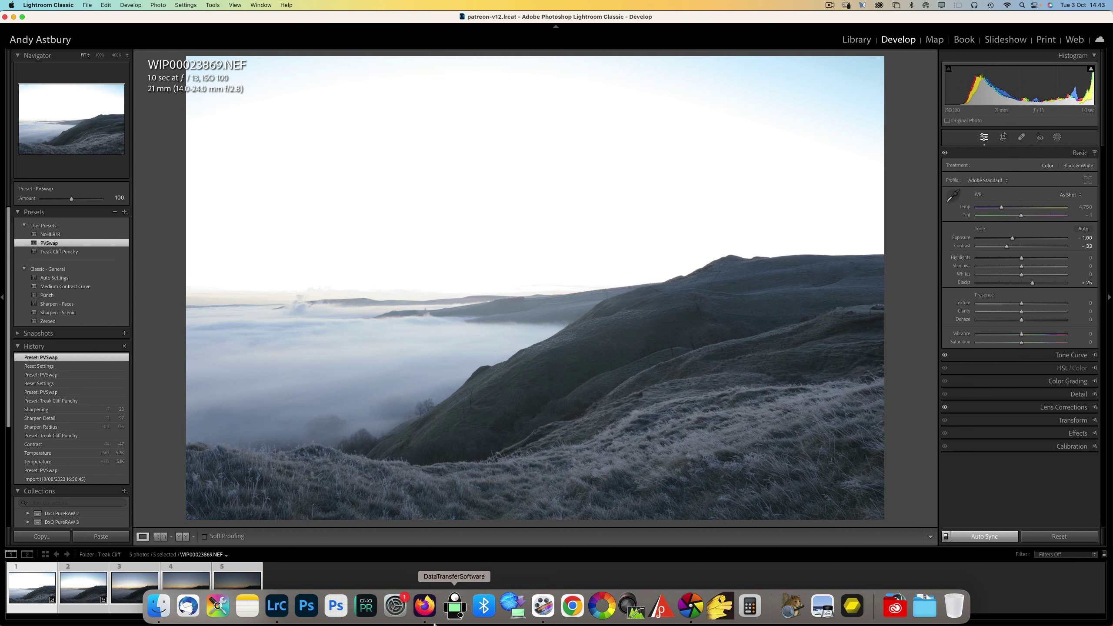
left_click(430, 613)
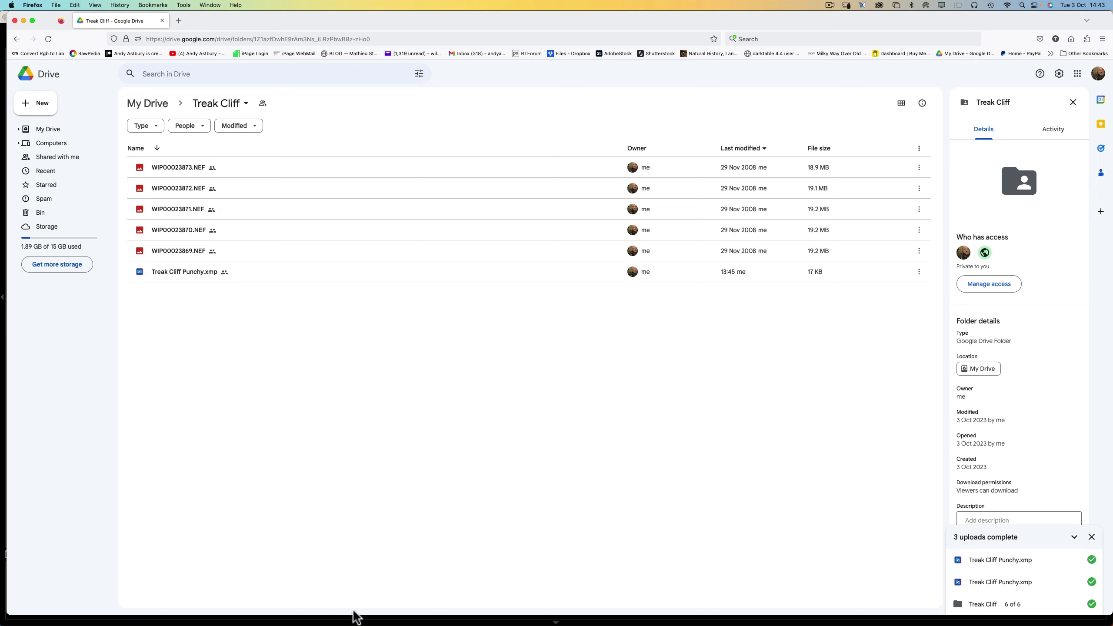
left_click(24, 20)
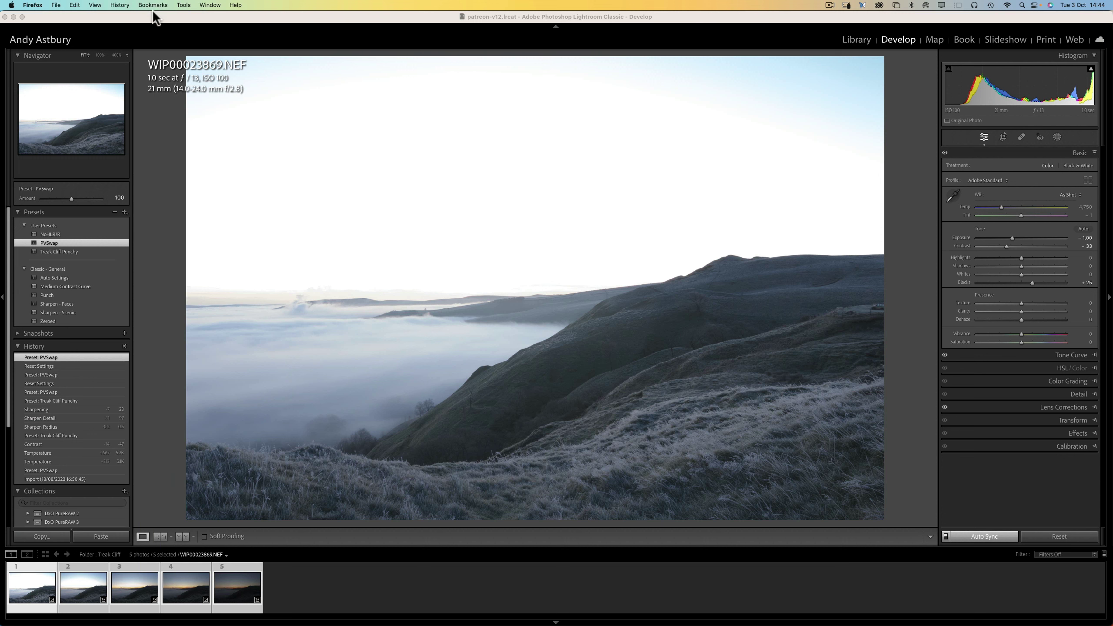
left_click(164, 18)
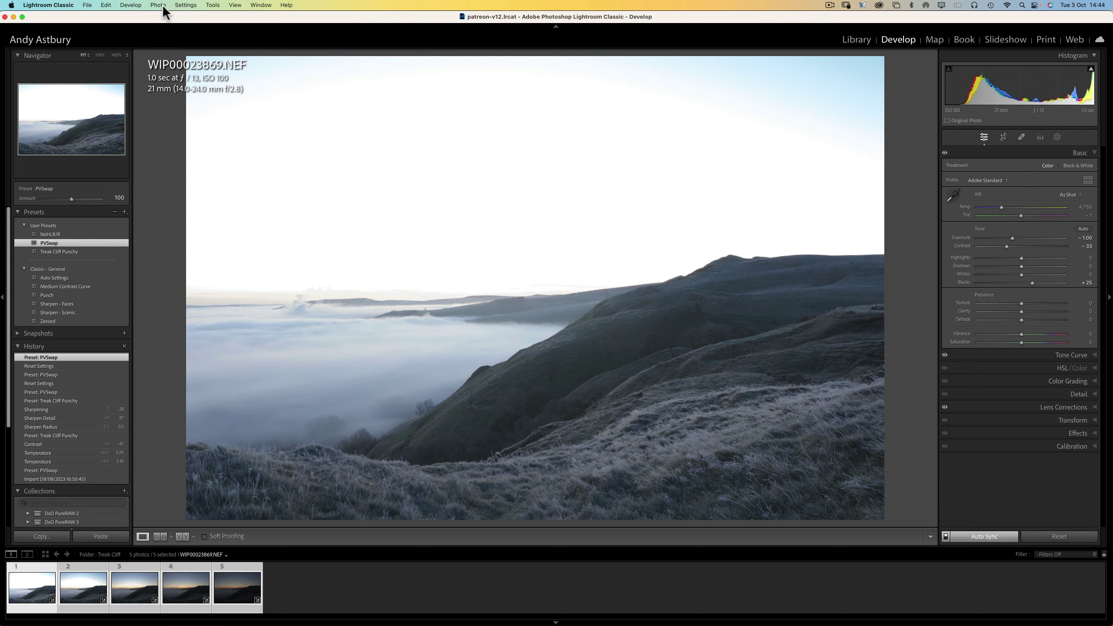
left_click(160, 6)
mouse_move(179, 65)
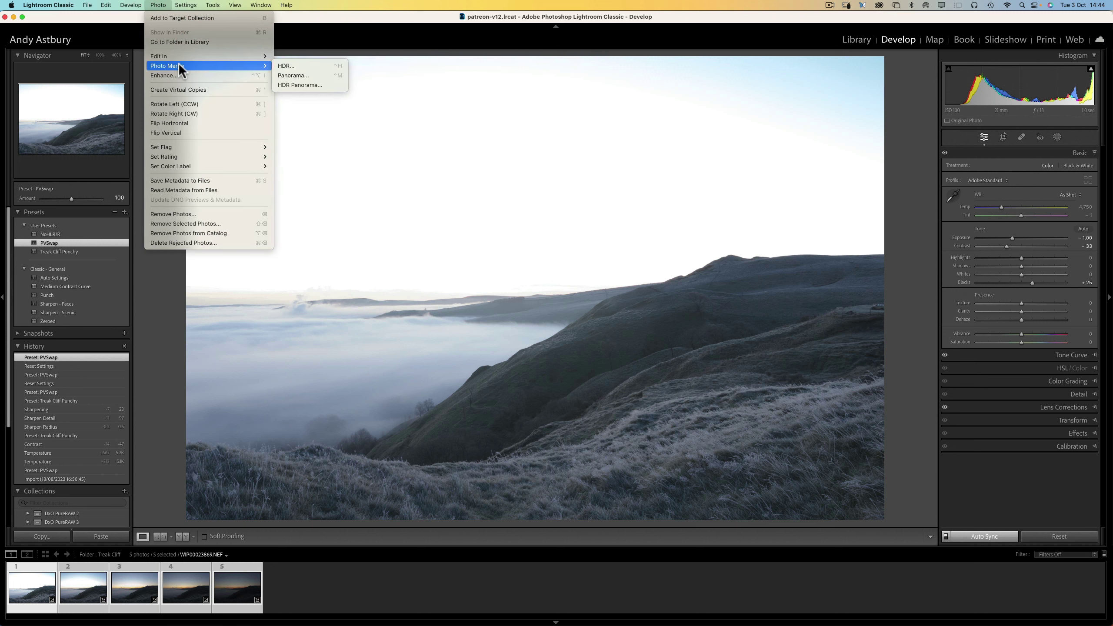
left_click(279, 66)
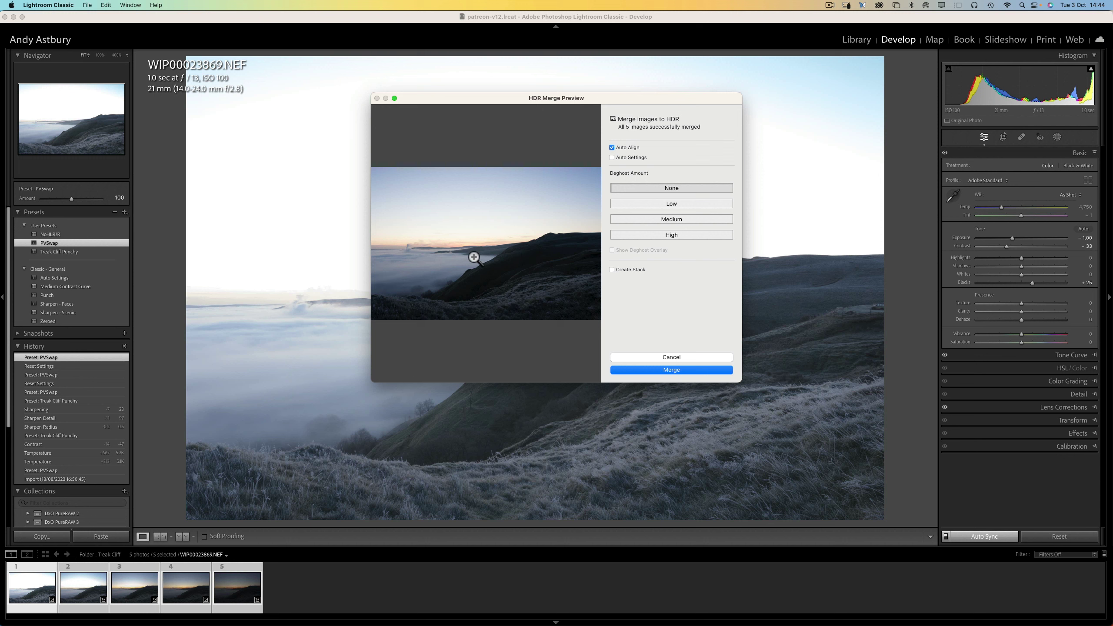
left_click(612, 157)
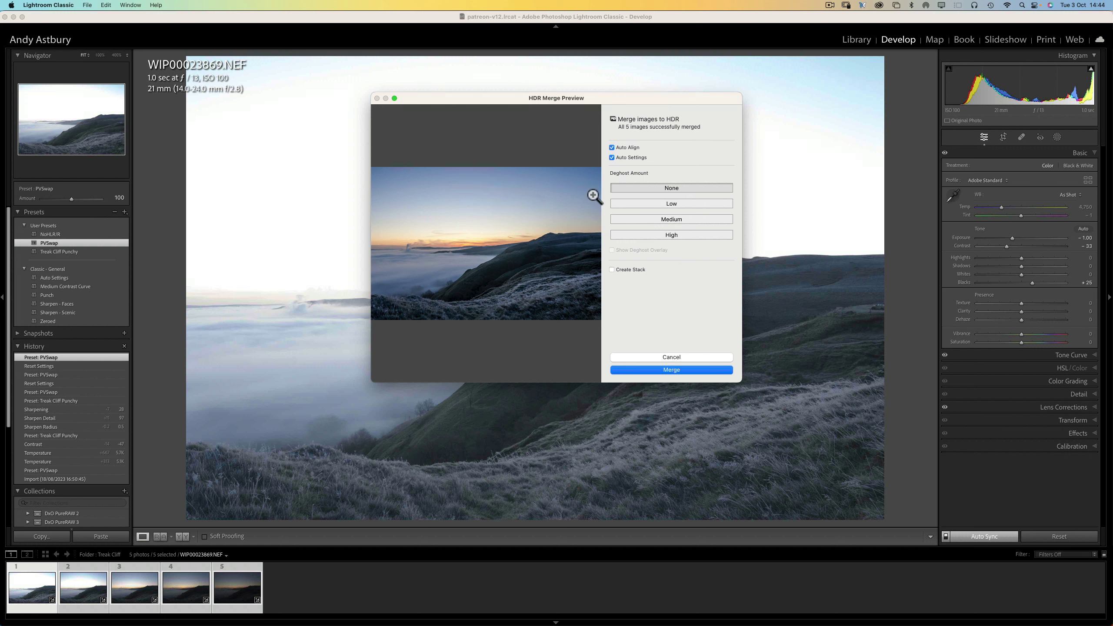
left_click(612, 157)
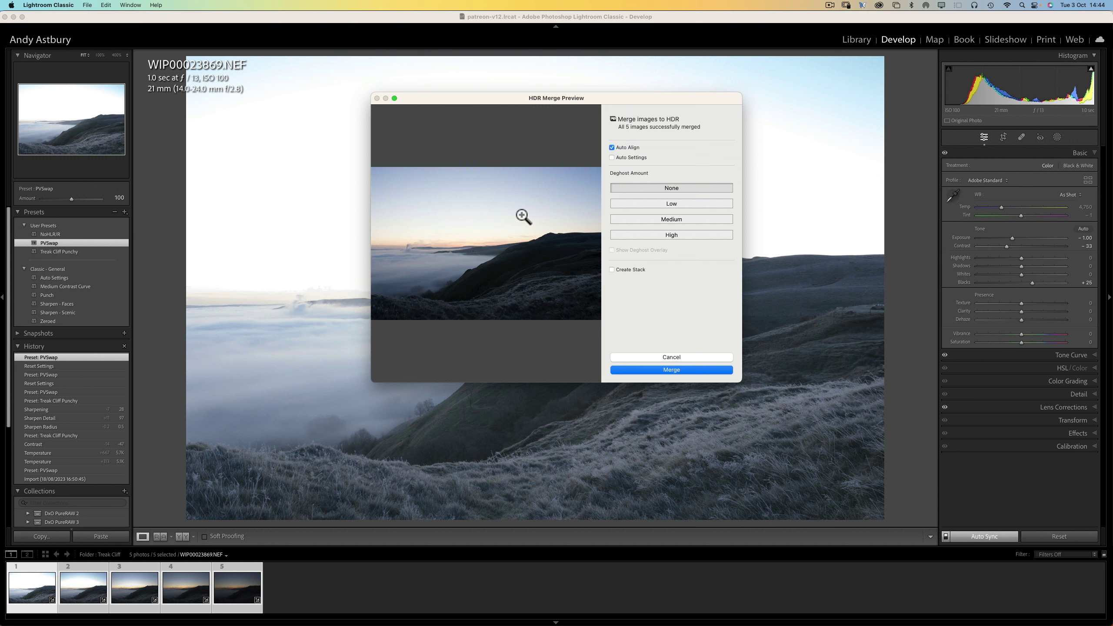
left_click(652, 357)
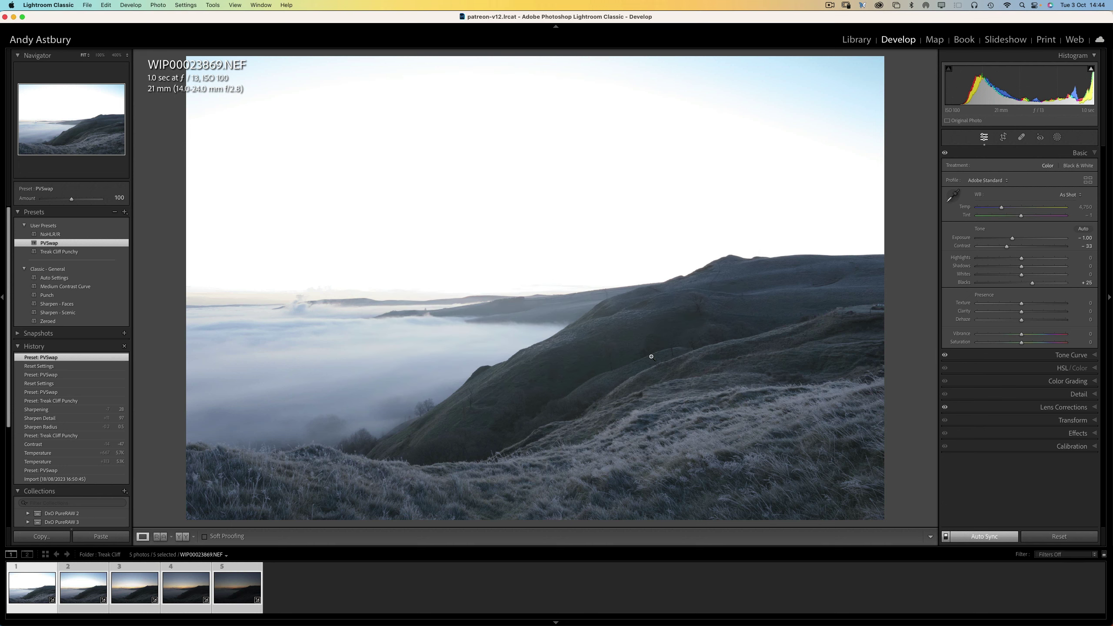
mouse_move(556, 624)
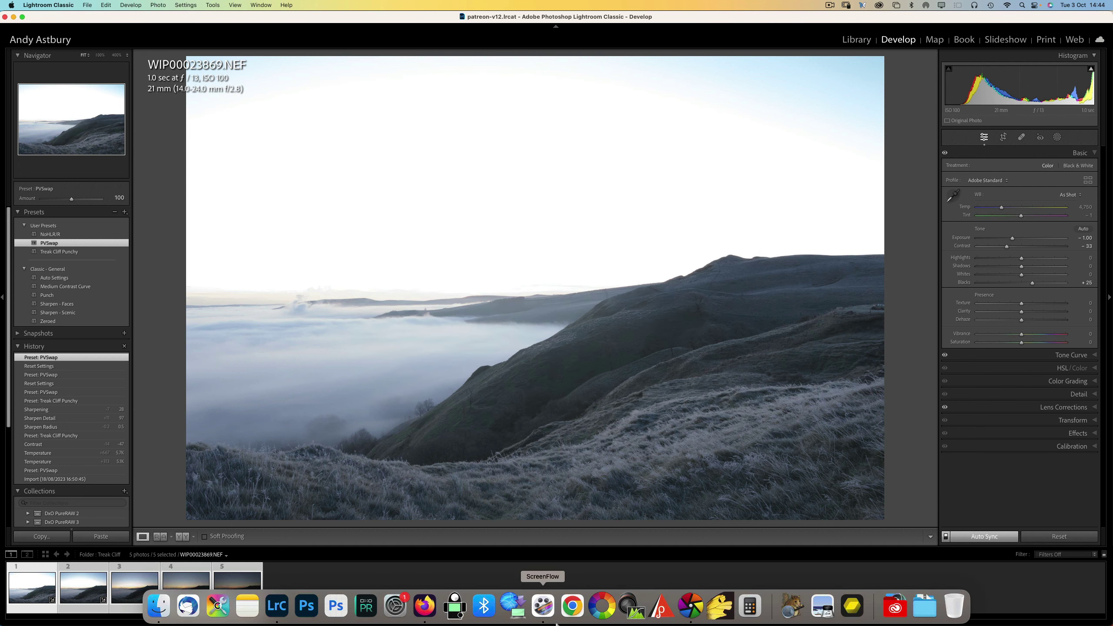
Open the fourth bracketed shot in the darkroom and reset white balance to camera reference (6502 K).
left_click(691, 609)
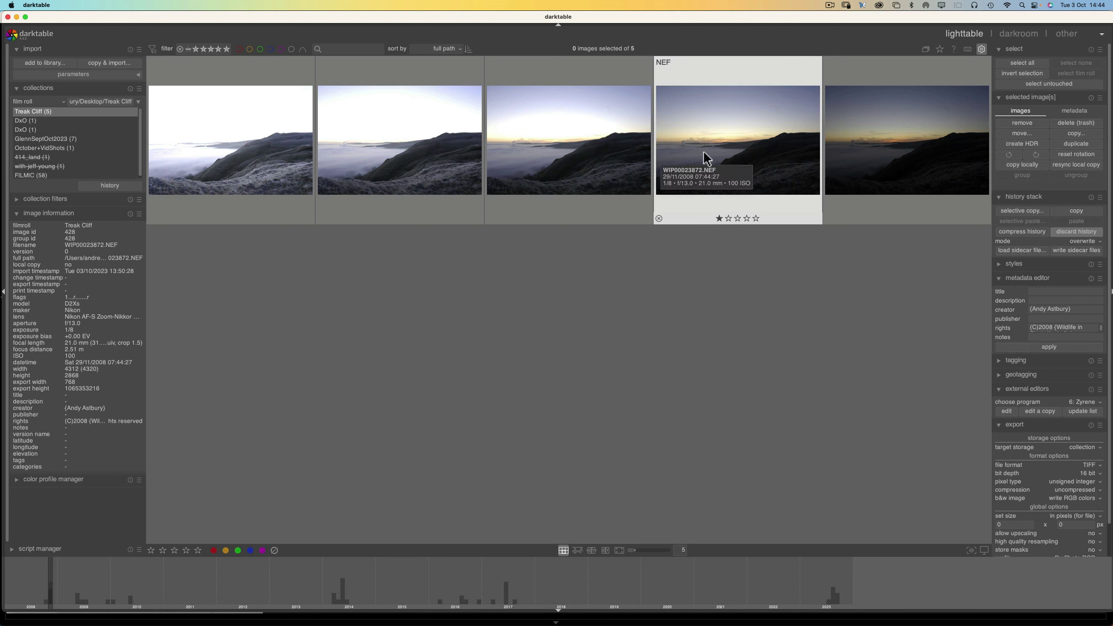
double_click(706, 157)
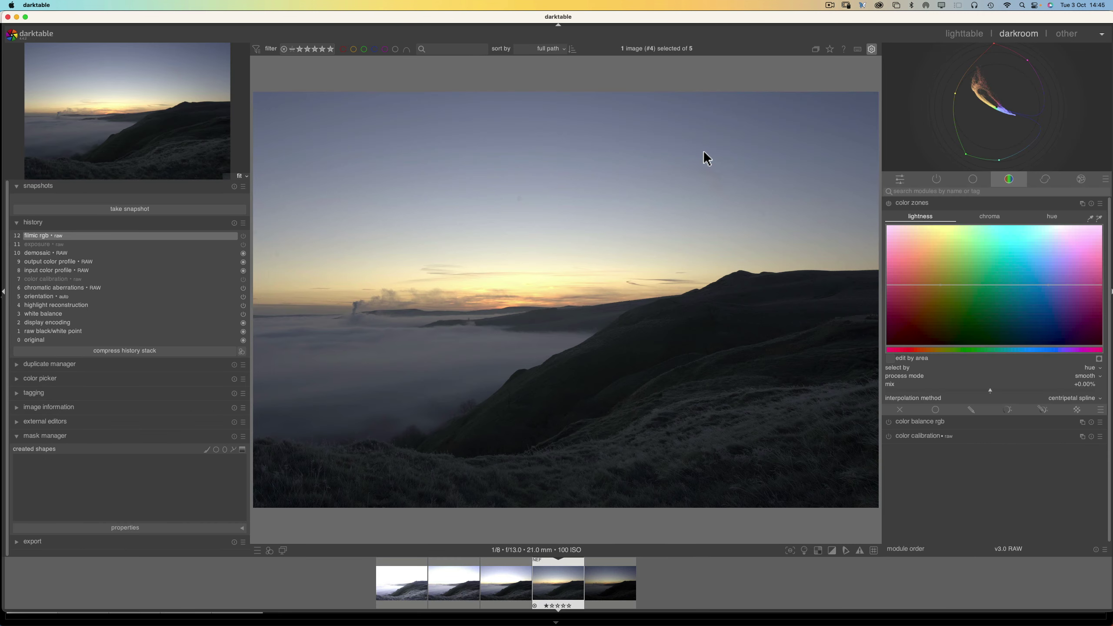
left_click(936, 179)
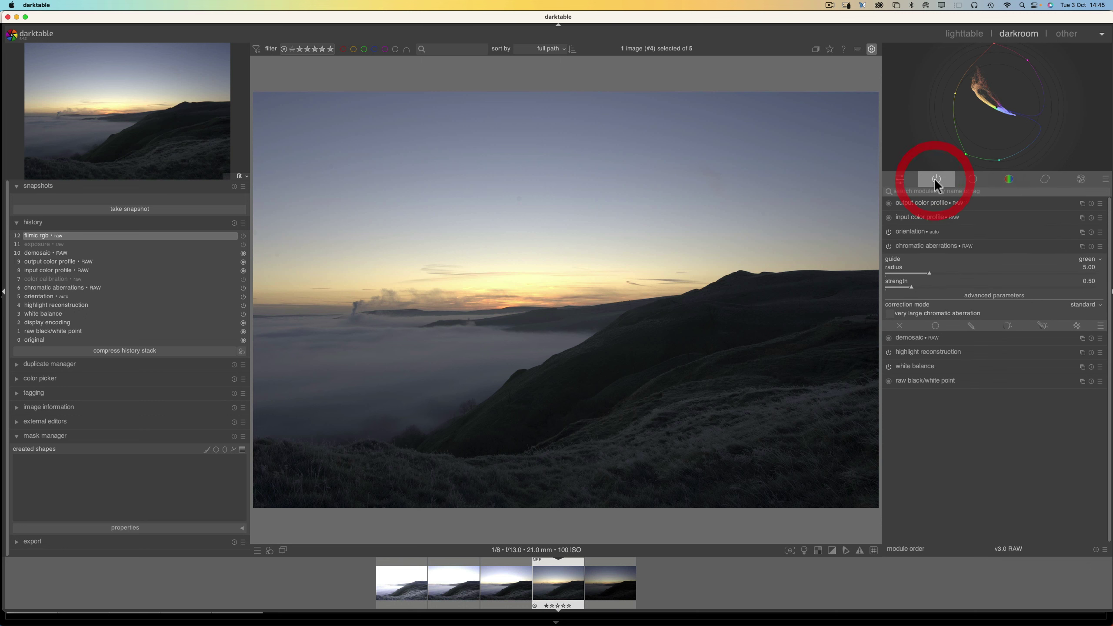
left_click(918, 367)
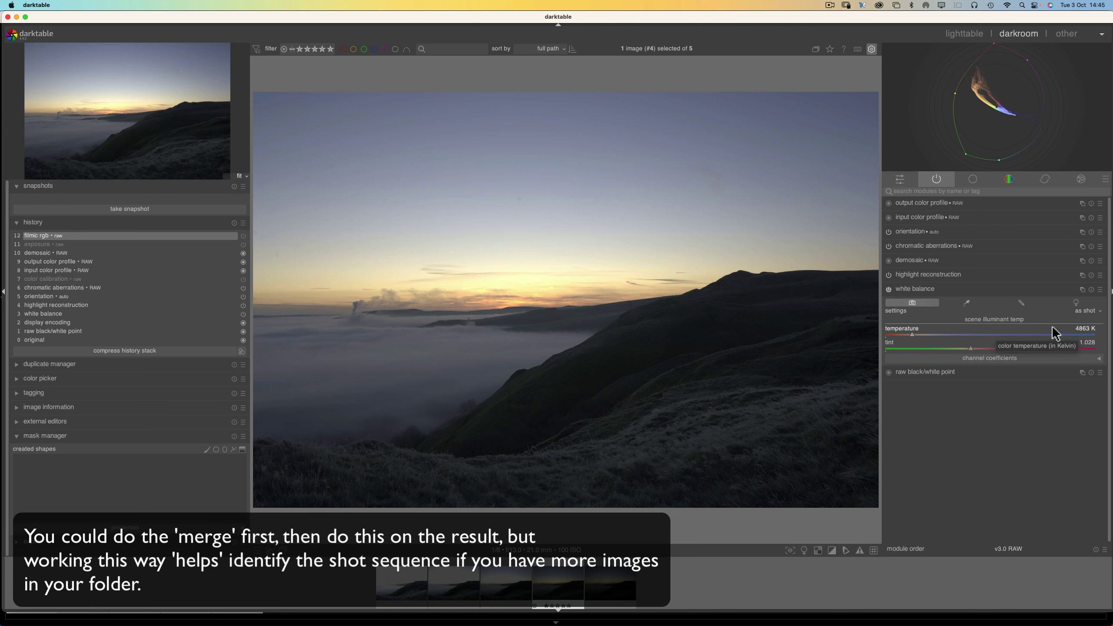
left_click(1076, 303)
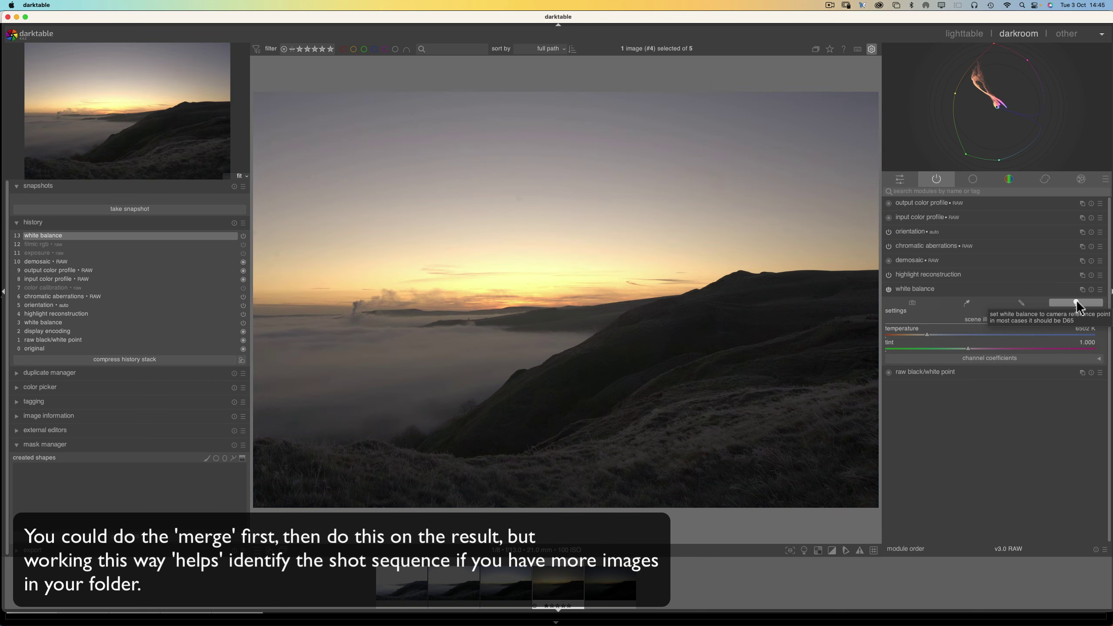
Sample the color calibration illuminant from the lower foreground hillside, giving 4645 K black body, hue 17.8°.
left_click(1009, 184)
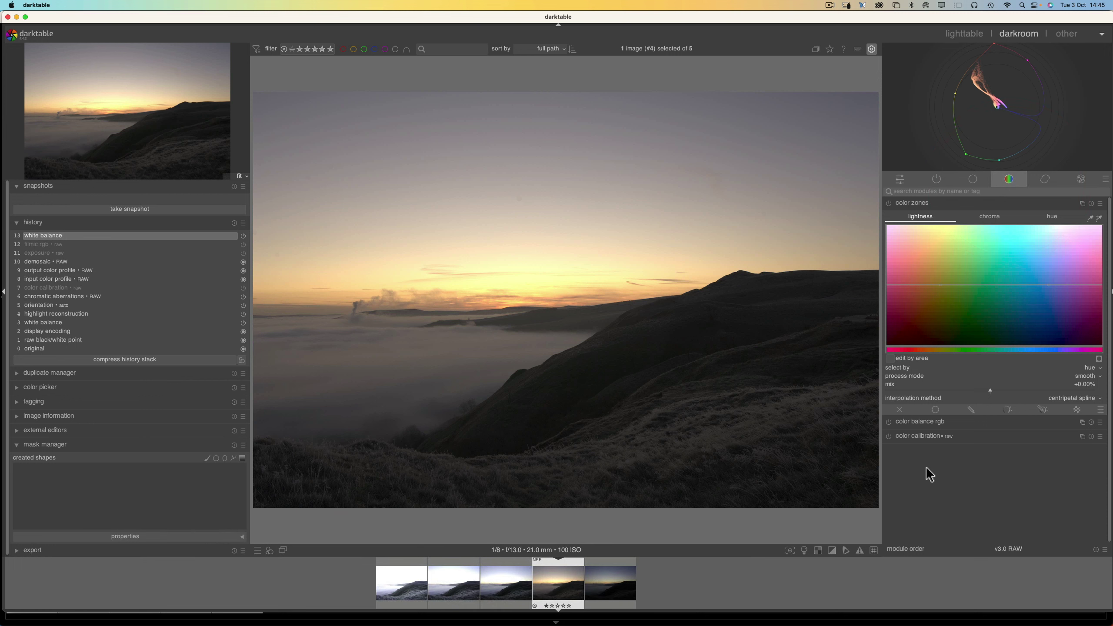
left_click(912, 437)
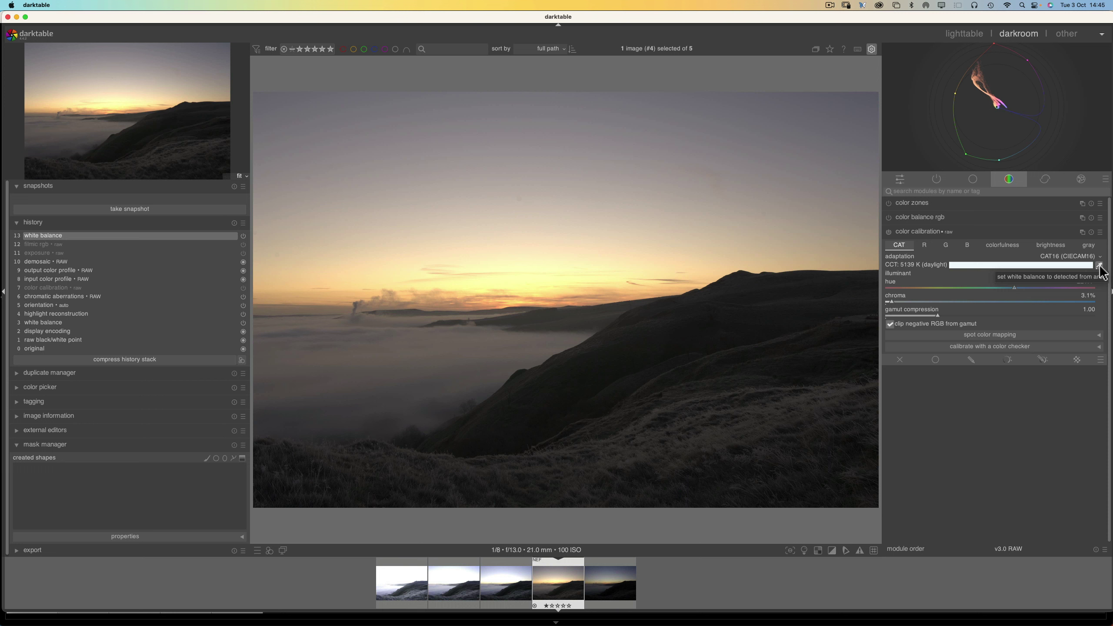
left_click(1099, 265)
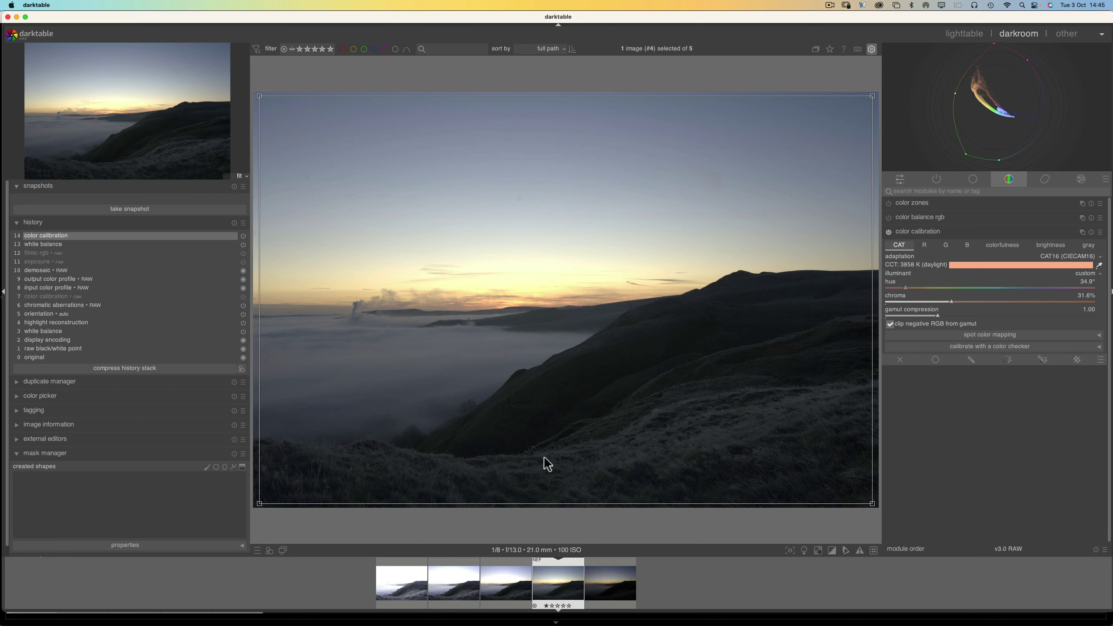
left_click_drag(544, 457, 858, 490)
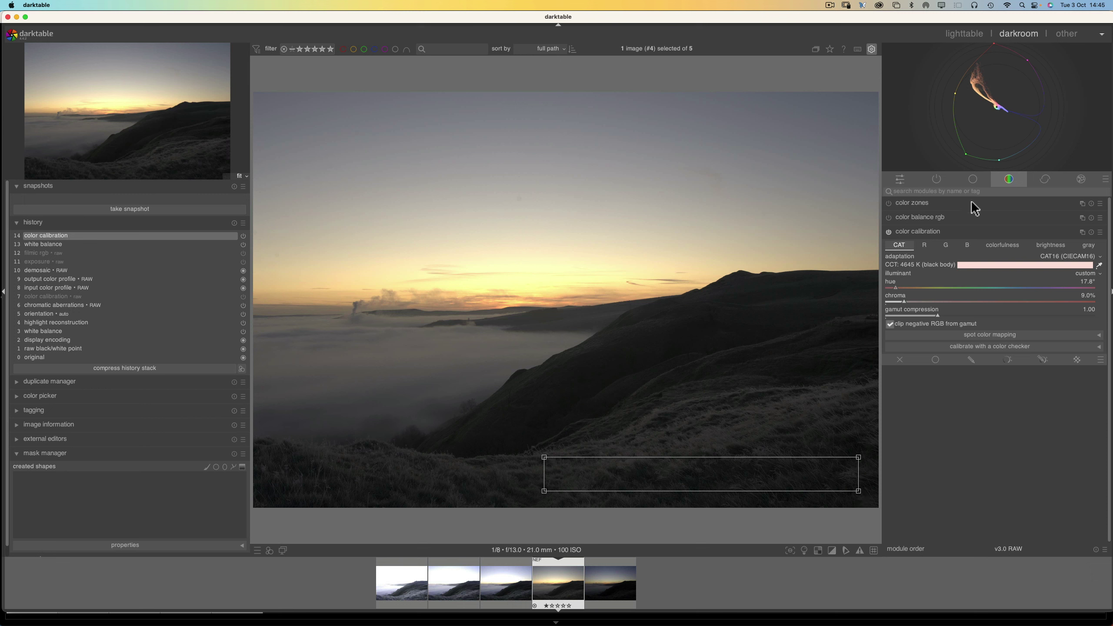
Collapse exposure and white balance in the base modules and turn filmic rgb back on.
left_click(972, 179)
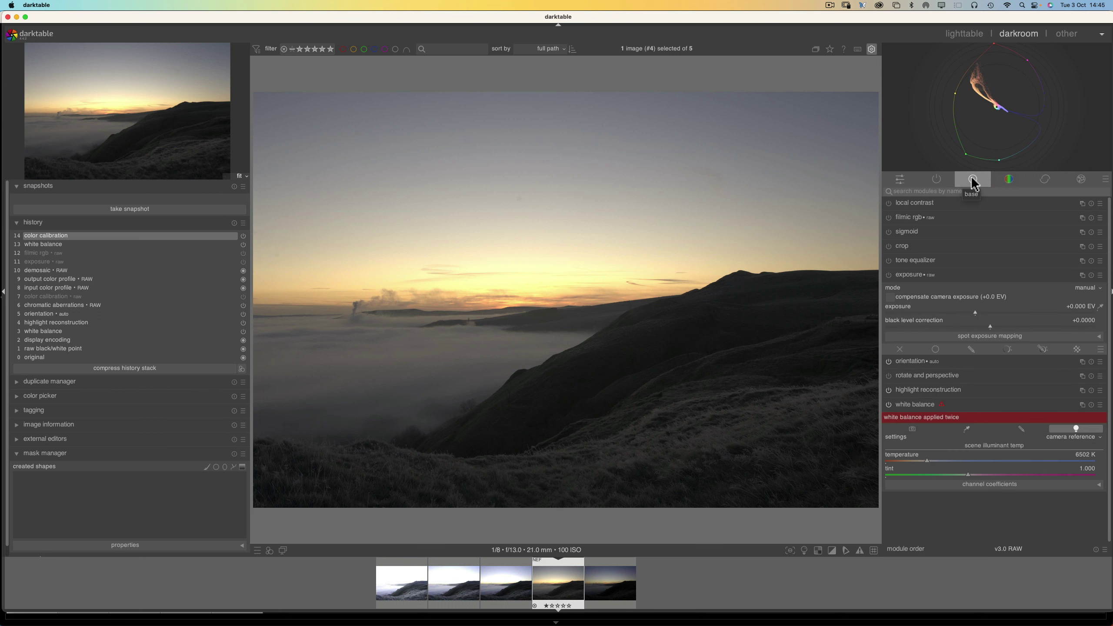
left_click(919, 410)
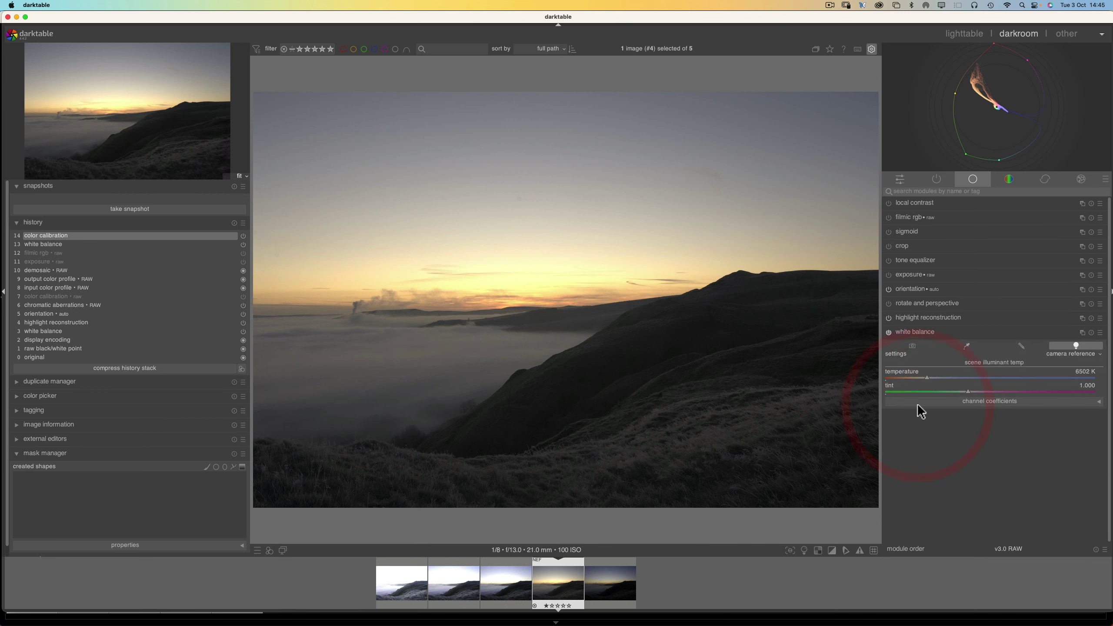
left_click(910, 332)
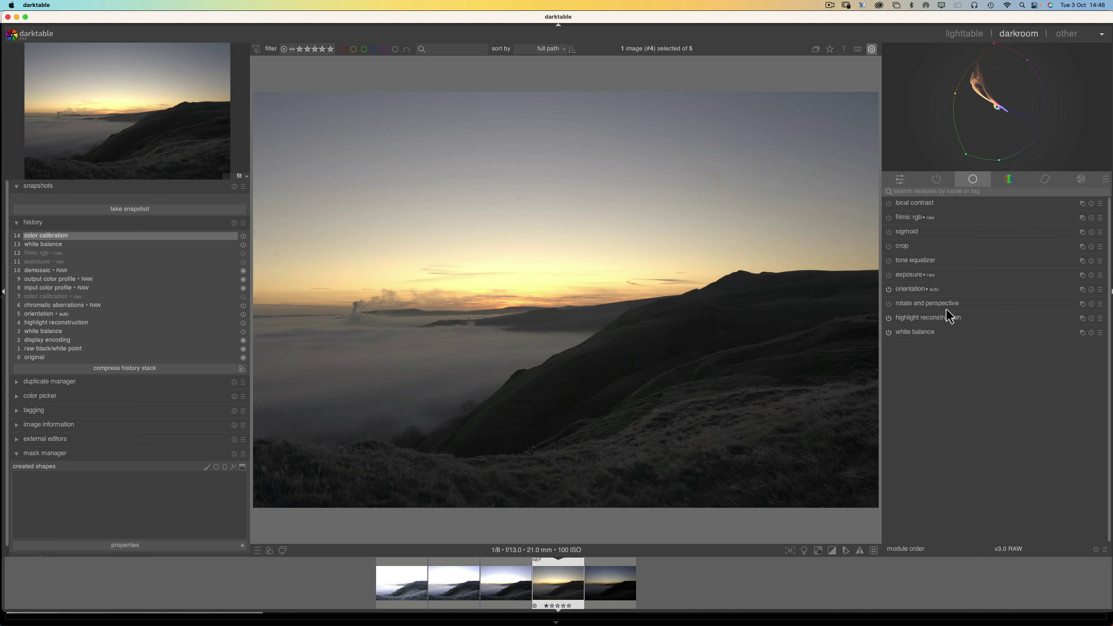
left_click(888, 217)
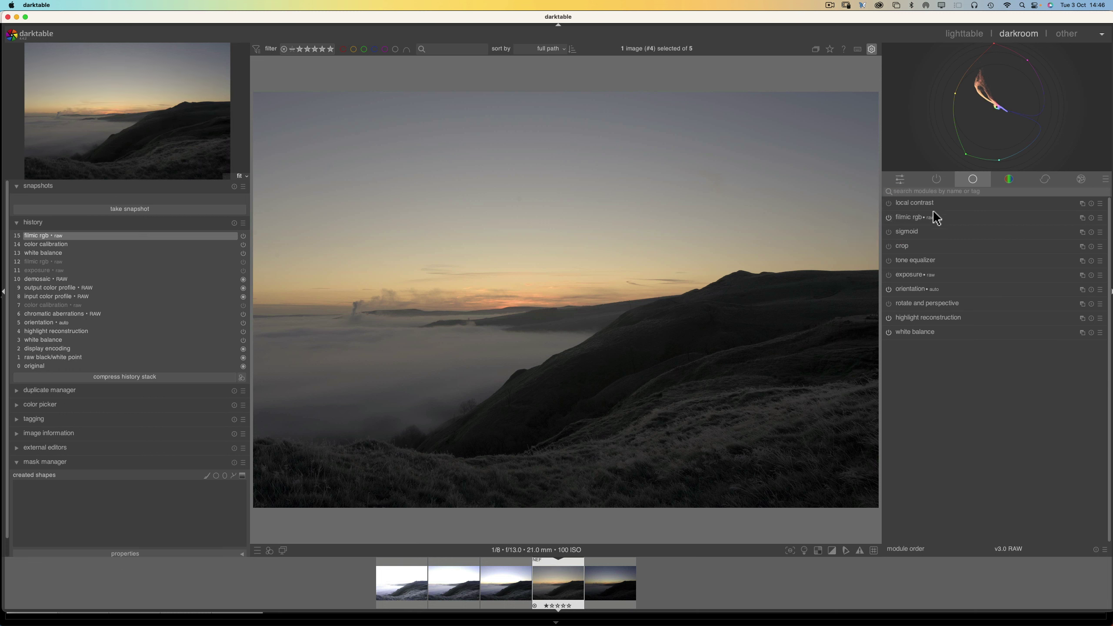
left_click(938, 179)
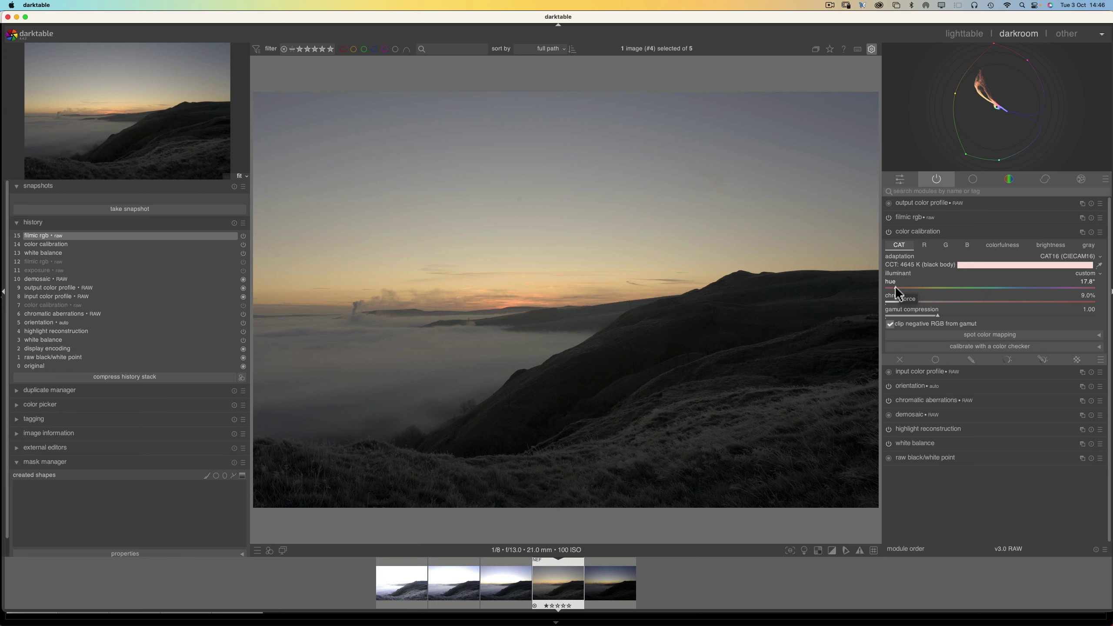
Set the color calibration hue to 235.5° for a daylight illuminant of about 5386 K.
left_click(1022, 288)
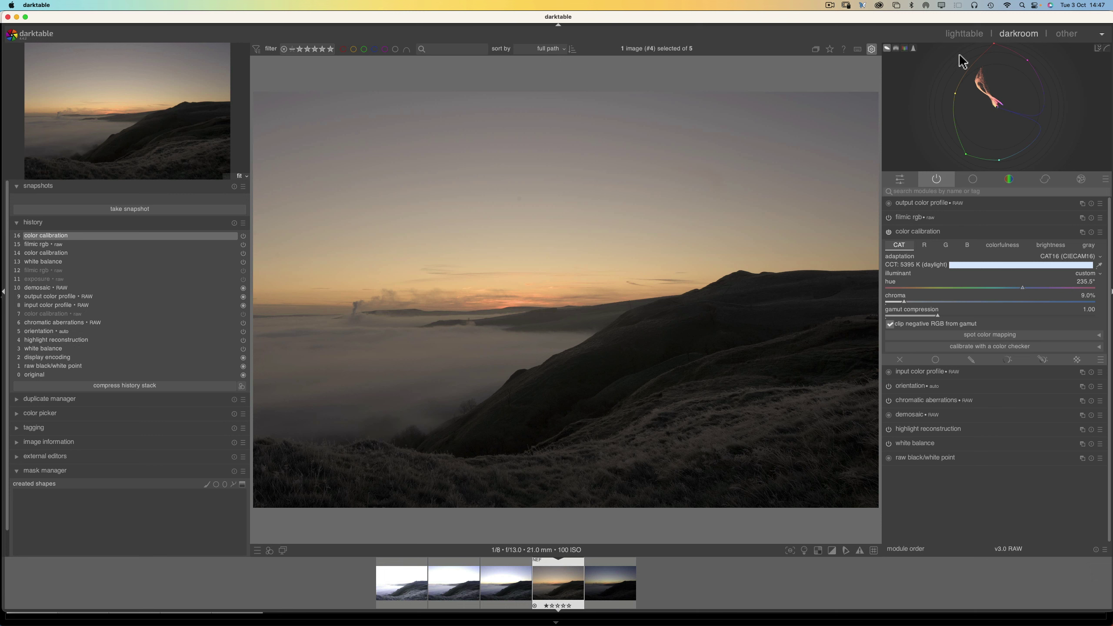
Copy the fourth shot's history stack and paste it onto shot 5, then onto shots 1–3.
left_click(960, 35)
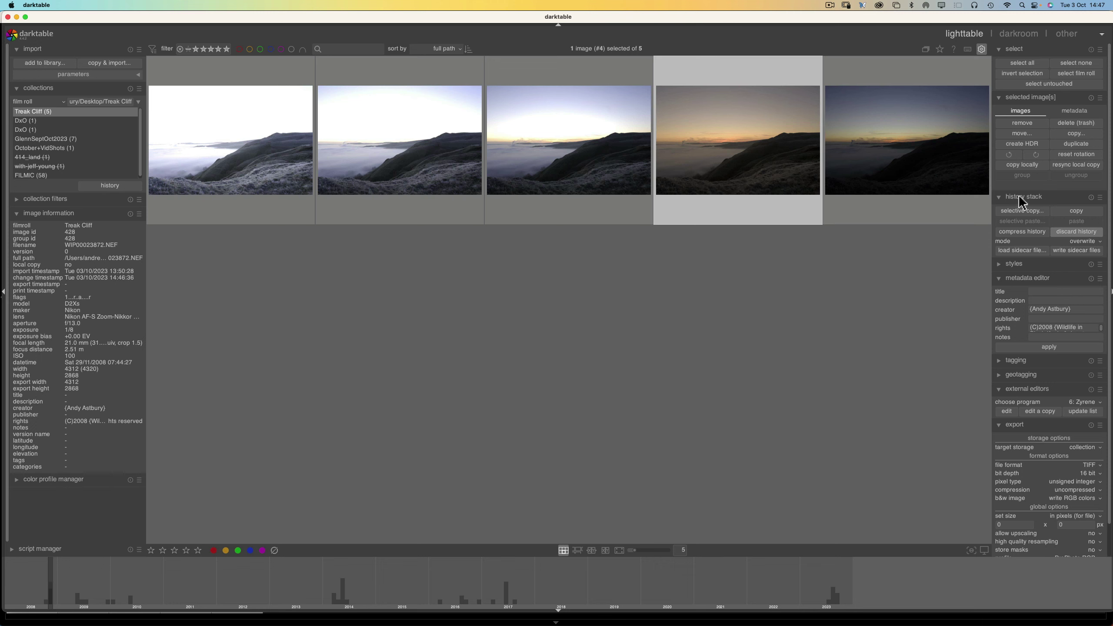
left_click(1080, 212)
left_click(1080, 213)
left_click(910, 158)
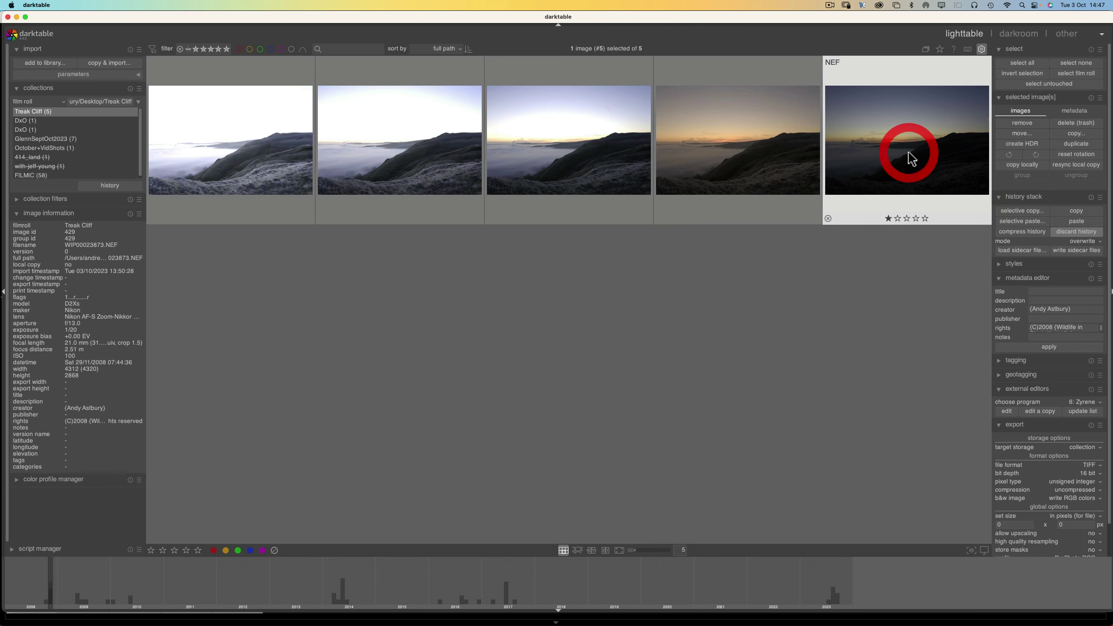
left_click(1056, 220)
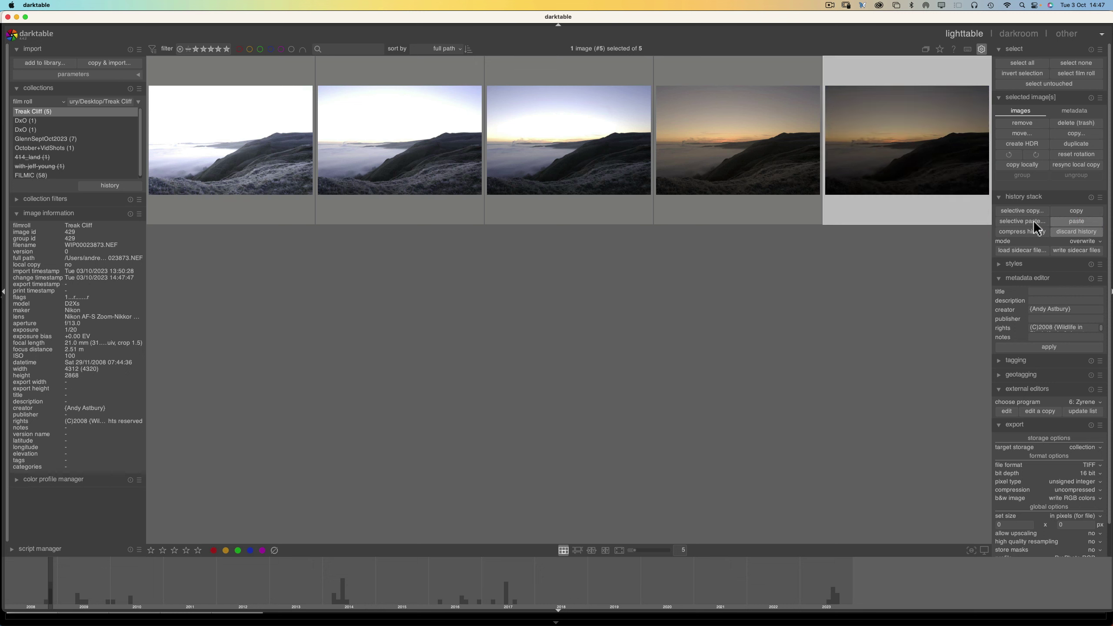
left_click(612, 193)
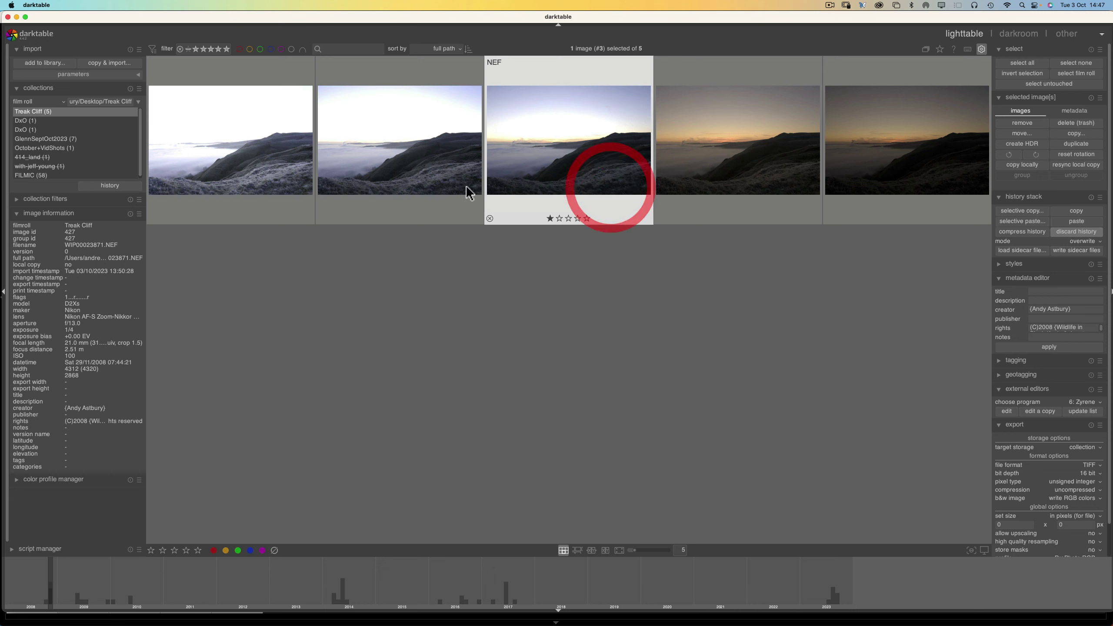
left_click(265, 175, "shift")
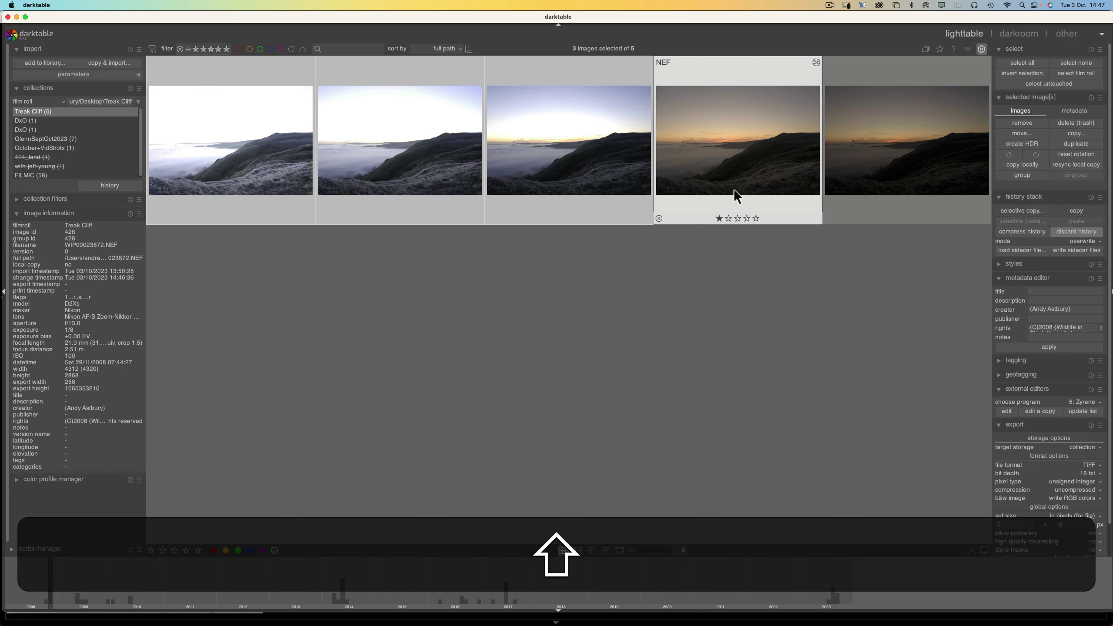
left_click(1074, 222)
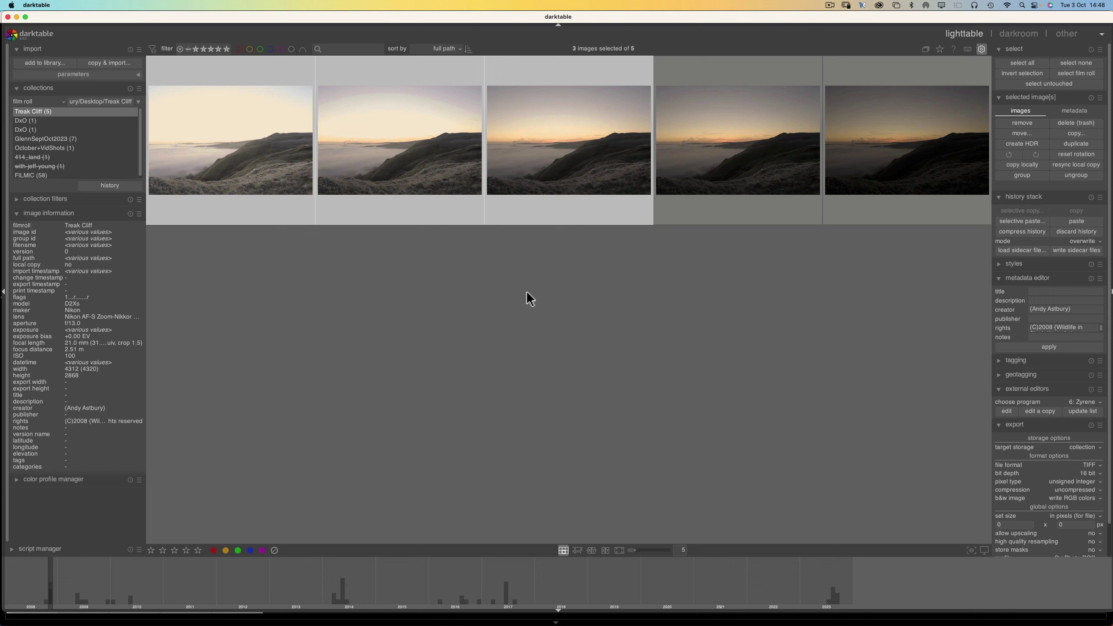
Select all five brackets and merge them into the HDR file WIP00023869-hdr.dng.
left_click(386, 287)
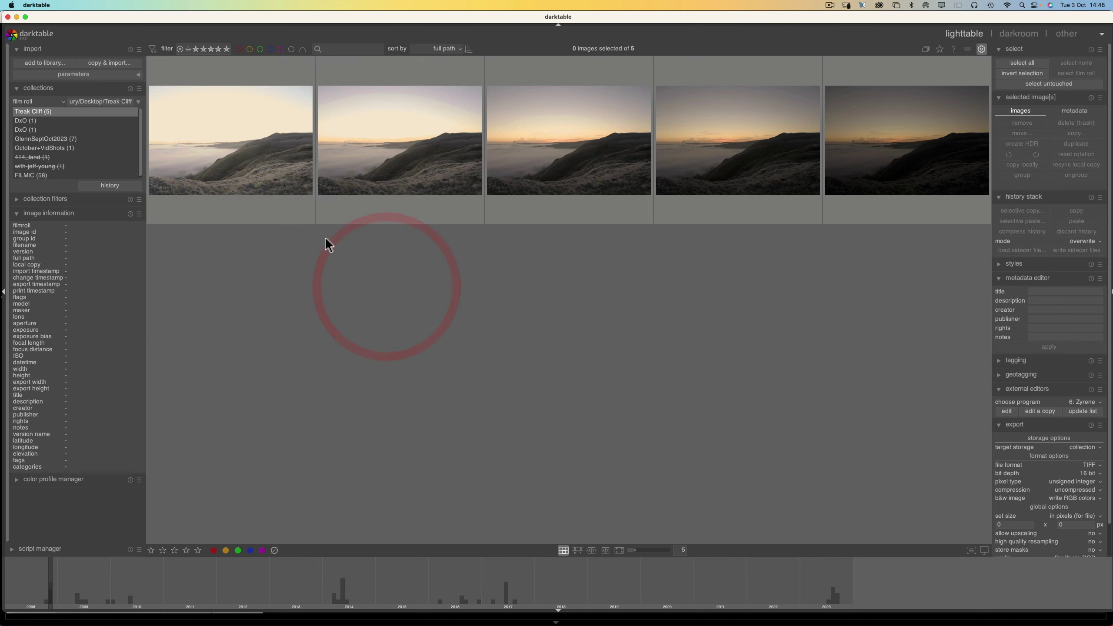
left_click(219, 139)
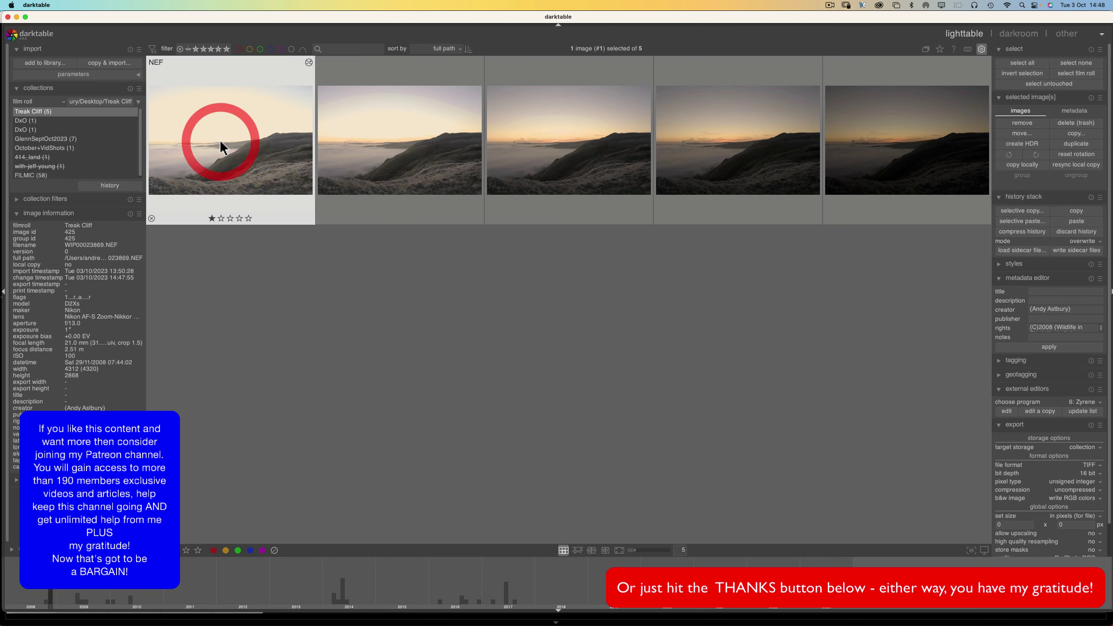
left_click(906, 130, "shift")
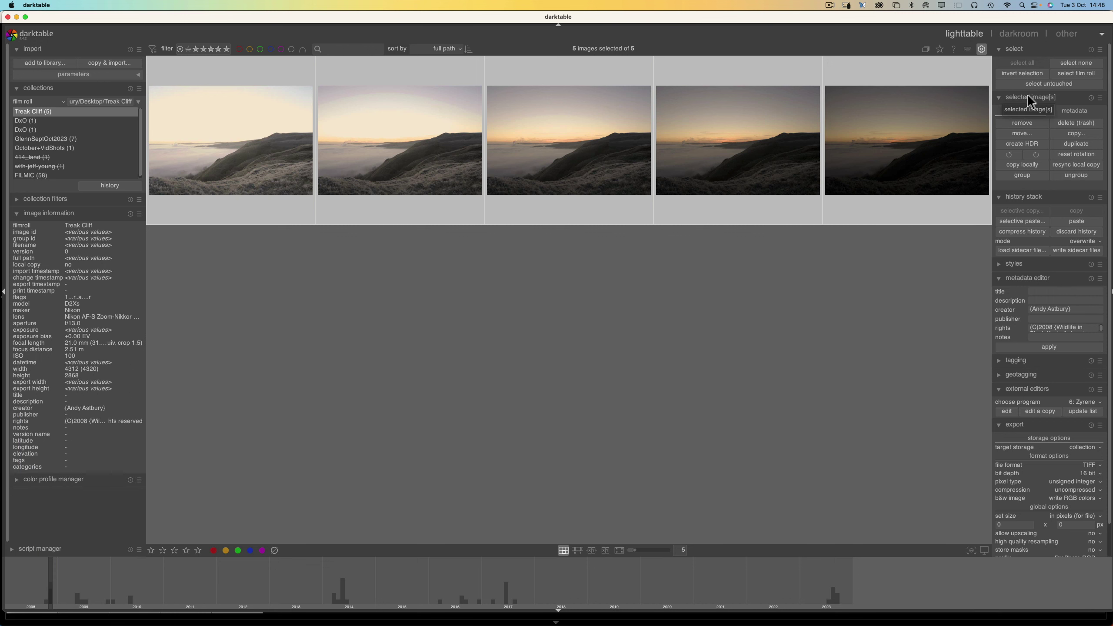
left_click(1018, 144)
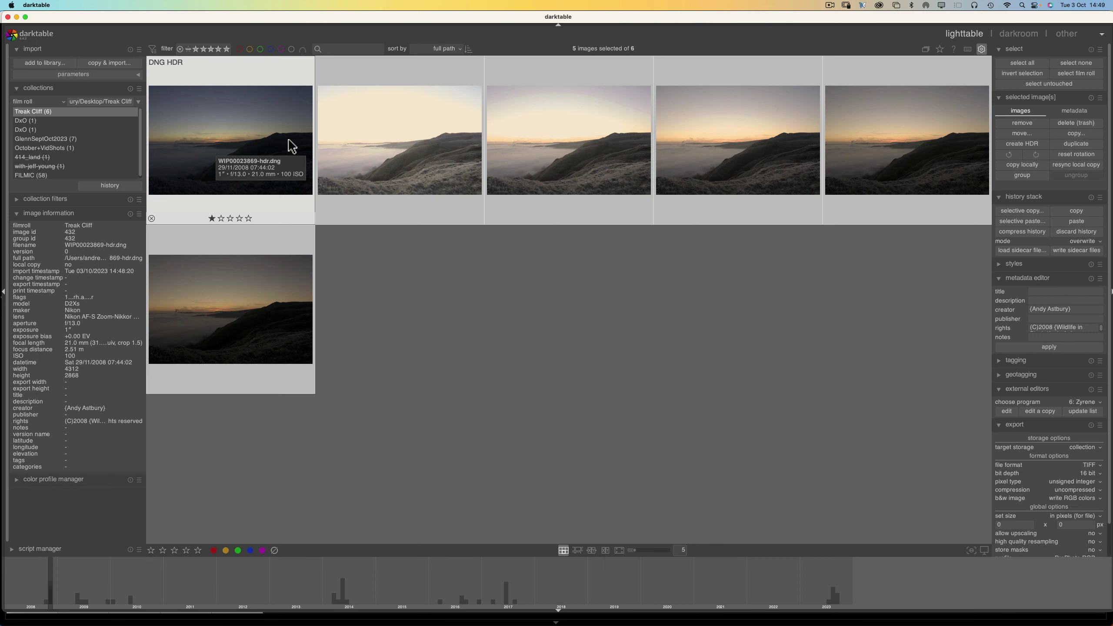
Select only the HDR DNG and export it as a 32-bit float TIFF, WIP00023869-hdr.tif.
left_click(438, 368)
left_click(221, 172)
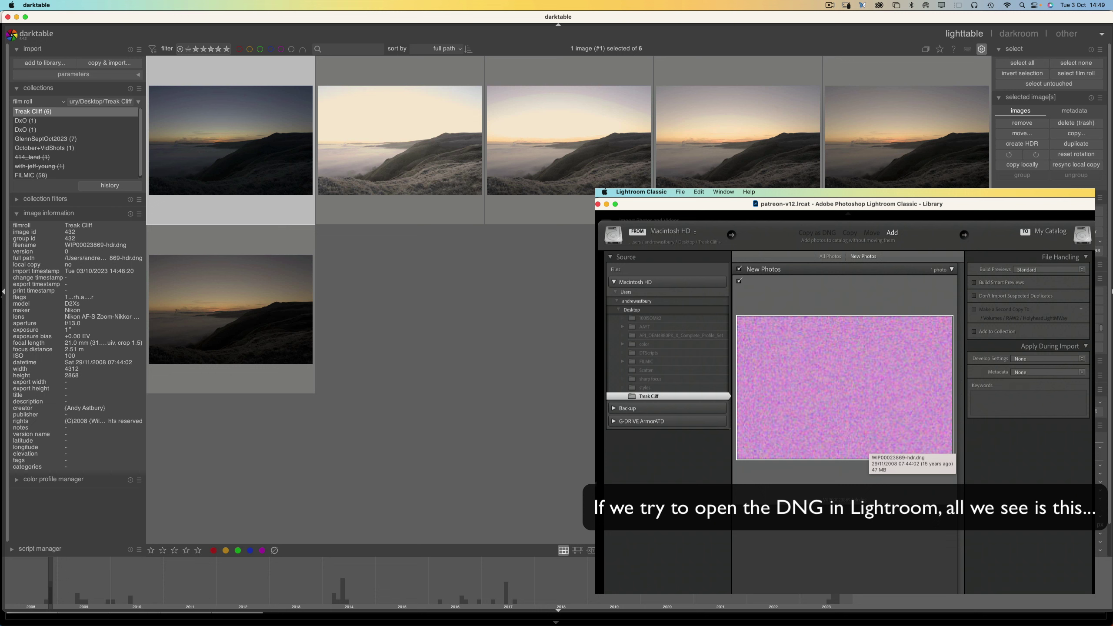
scroll(1109, 422, "down", 1)
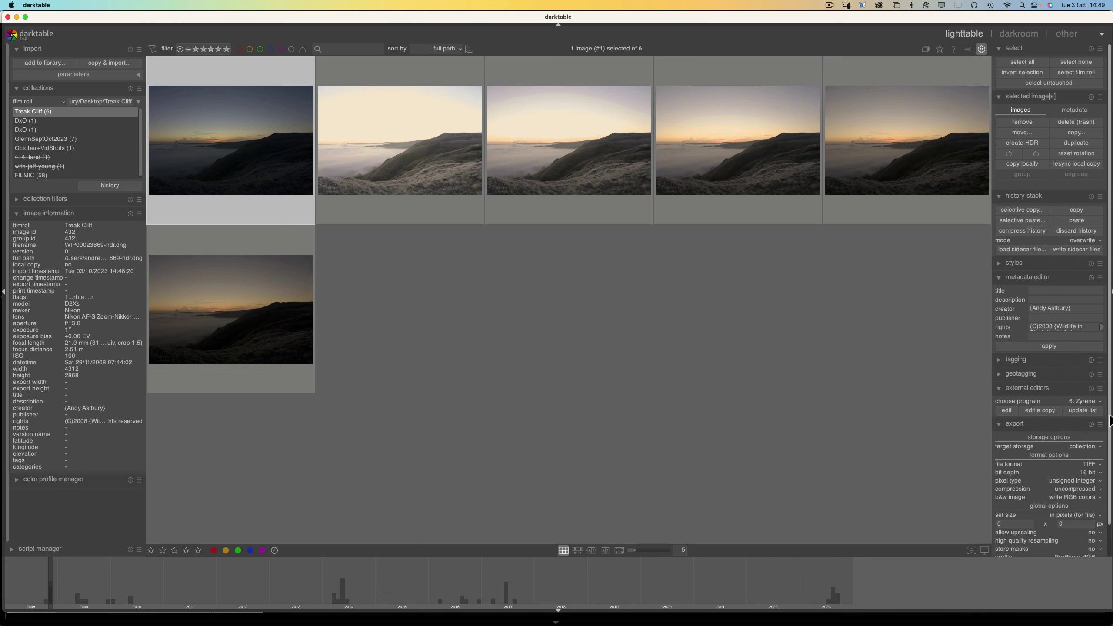
scroll(1109, 422, "down", 3)
left_click(1108, 454)
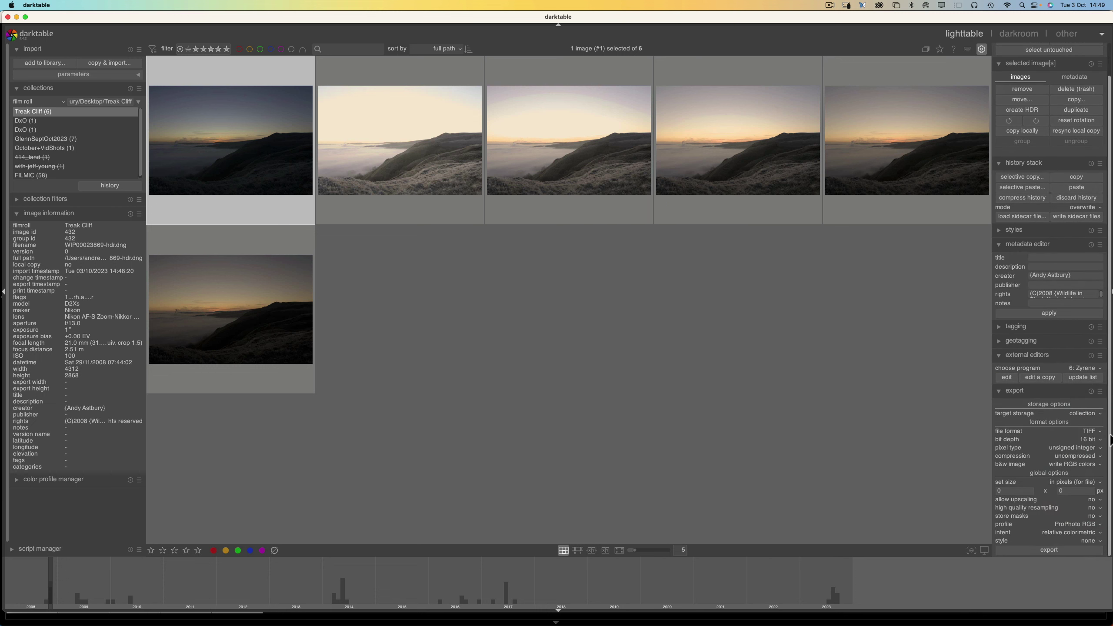
left_click(1087, 440)
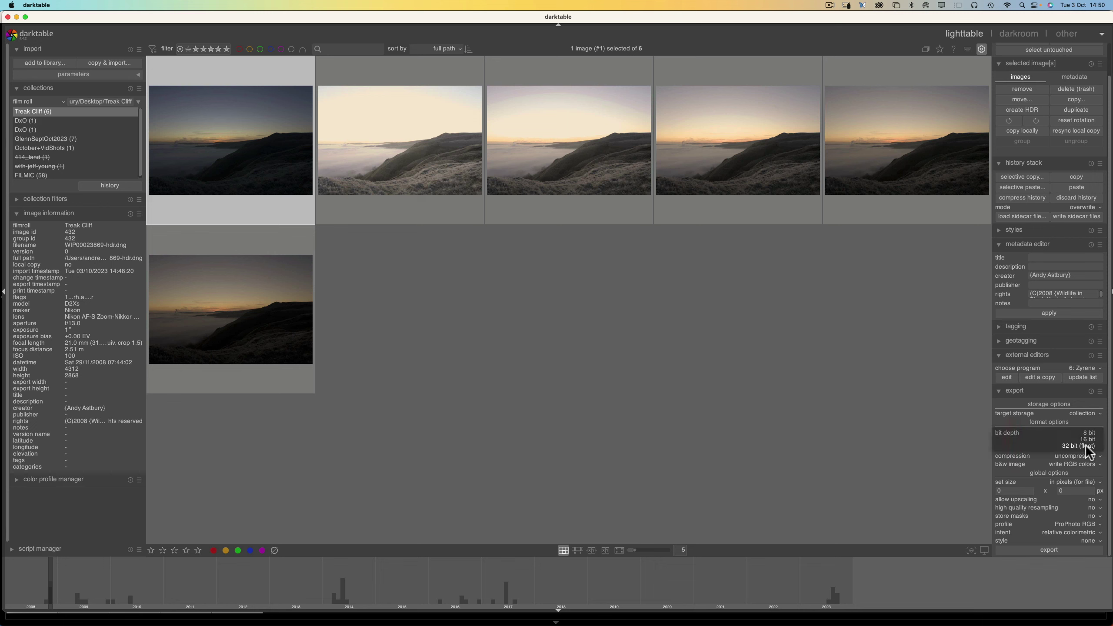
left_click(1085, 446)
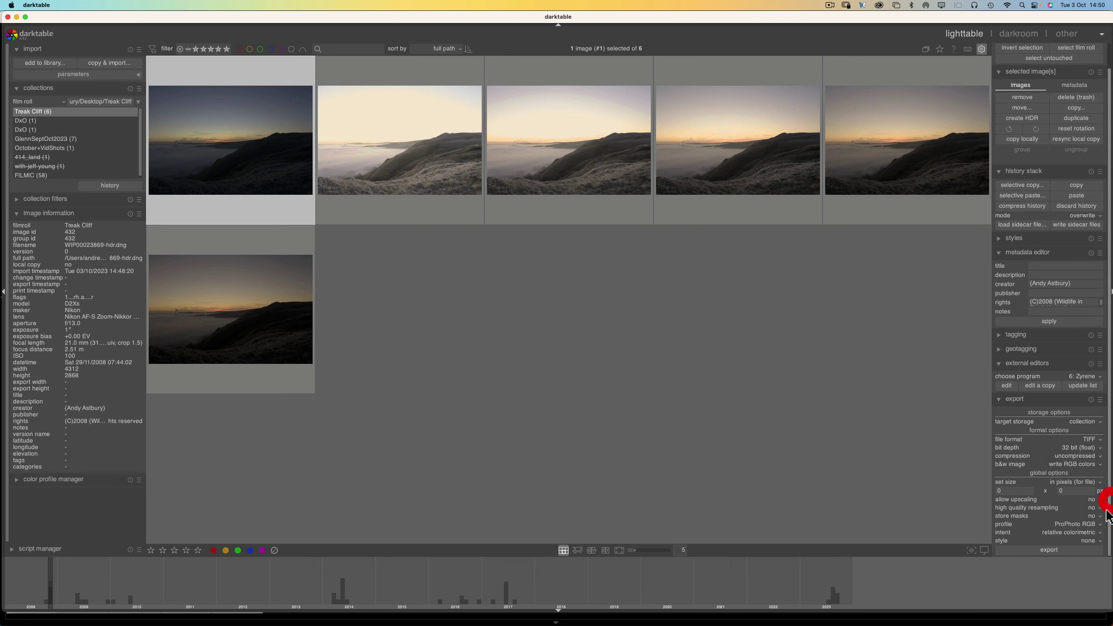
left_click(1065, 556)
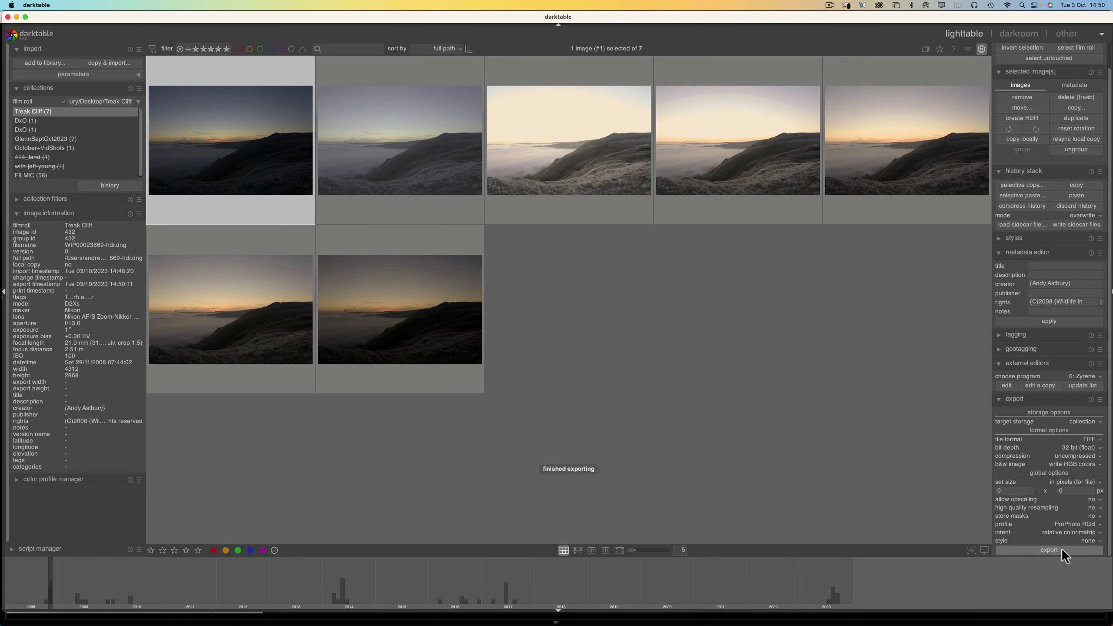
With the exported TIFF selected, change the external editor from Zyrene to 1: Lr.
left_click(406, 145)
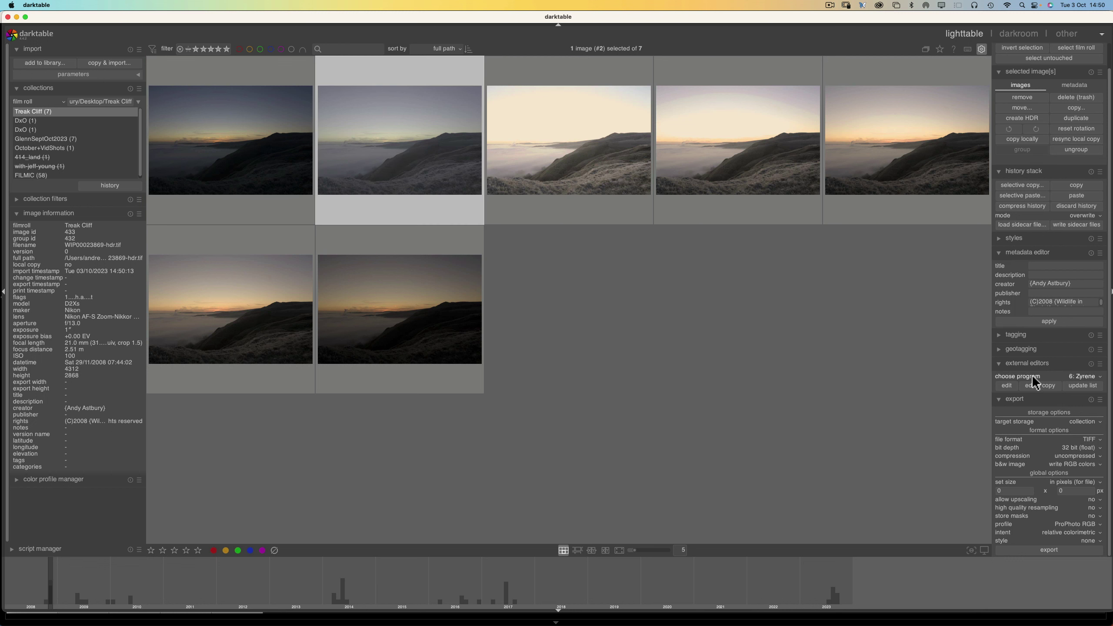
left_click(1078, 377)
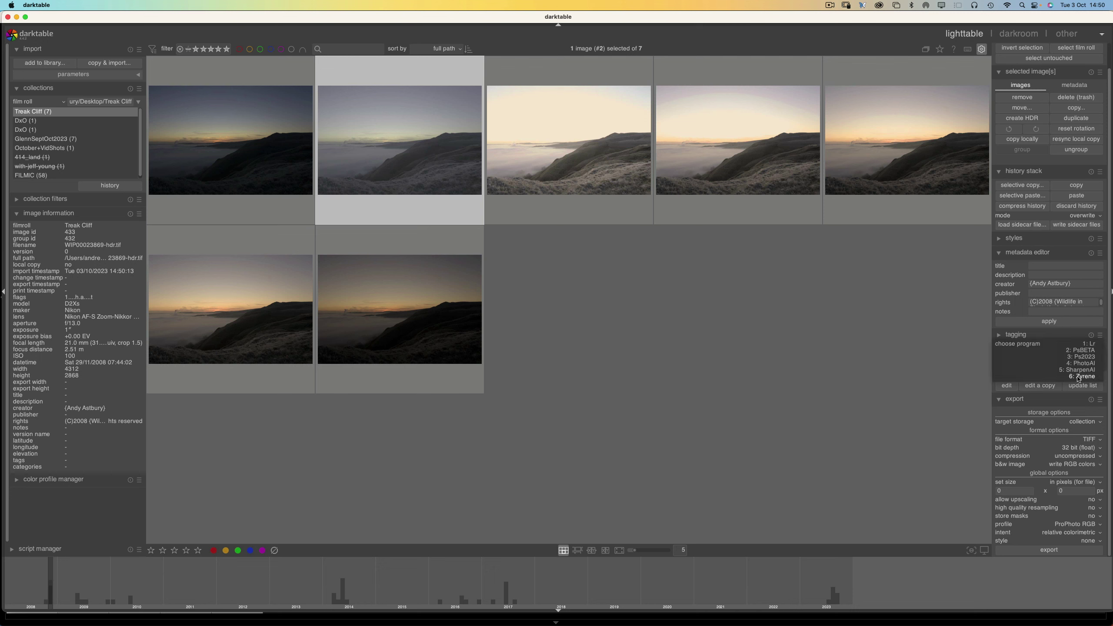
left_click(1084, 347)
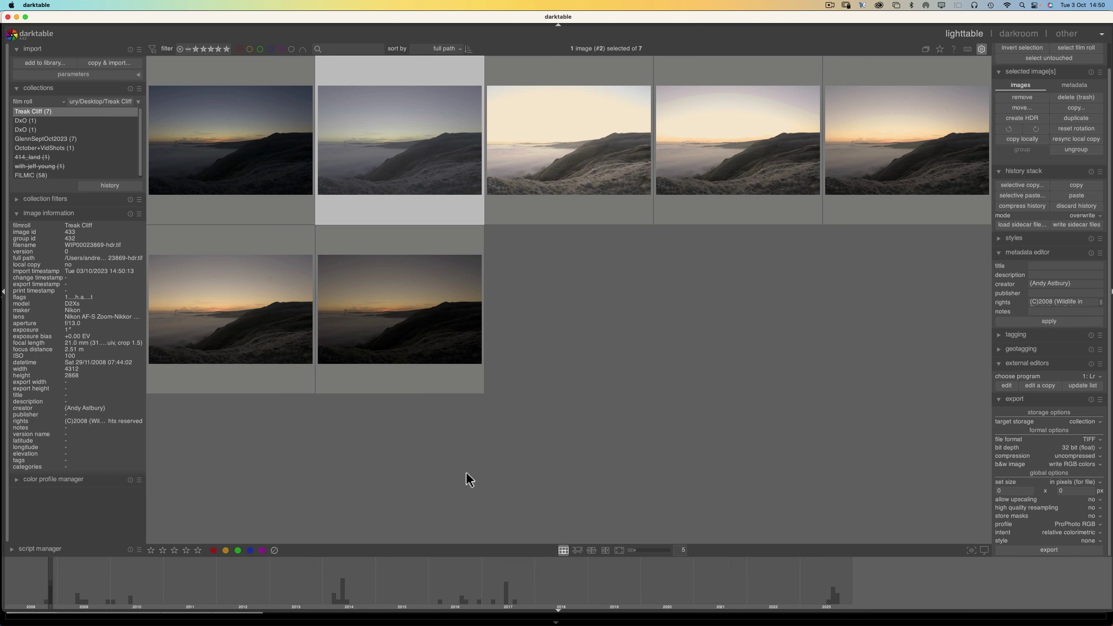
Quit Lightroom Classic from its application menu, leaving darktable's lighttable in view.
mouse_move(382, 622)
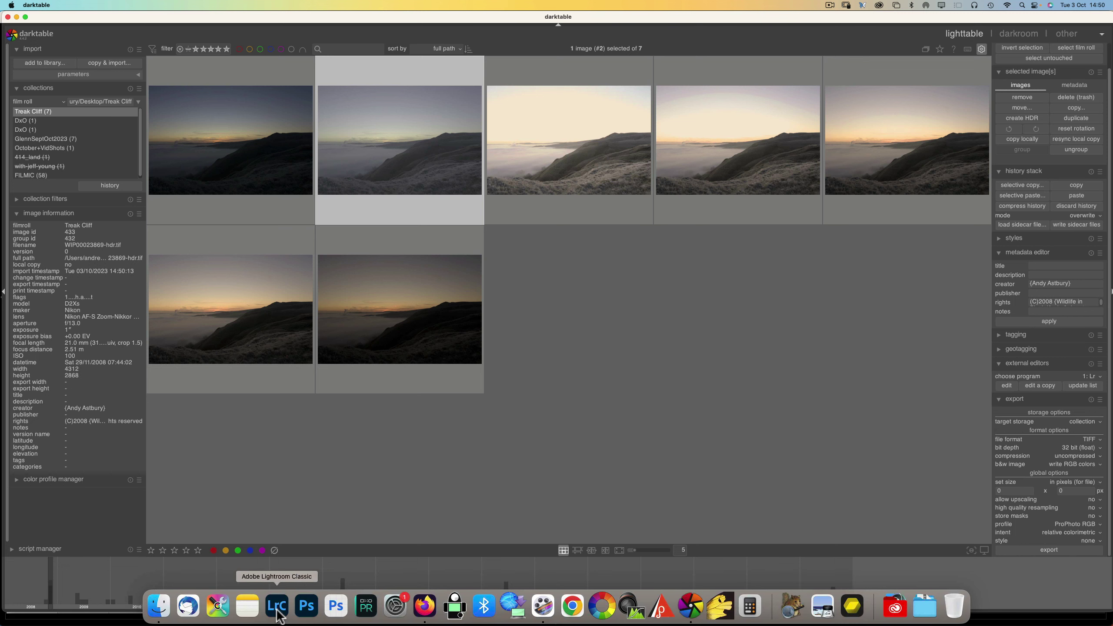
left_click(277, 606)
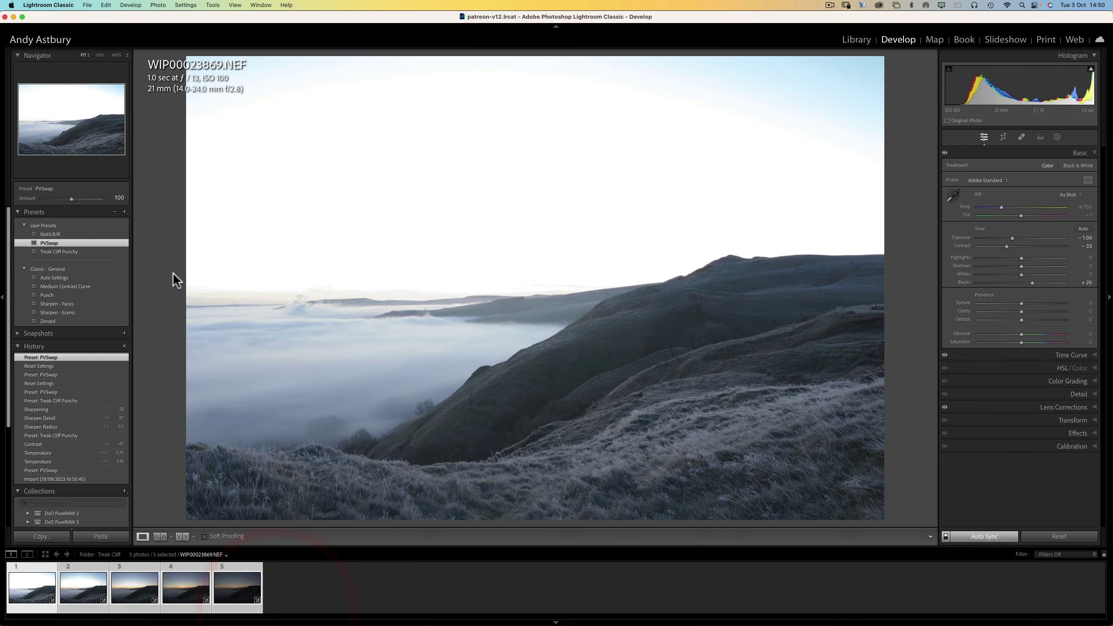
left_click(49, 4)
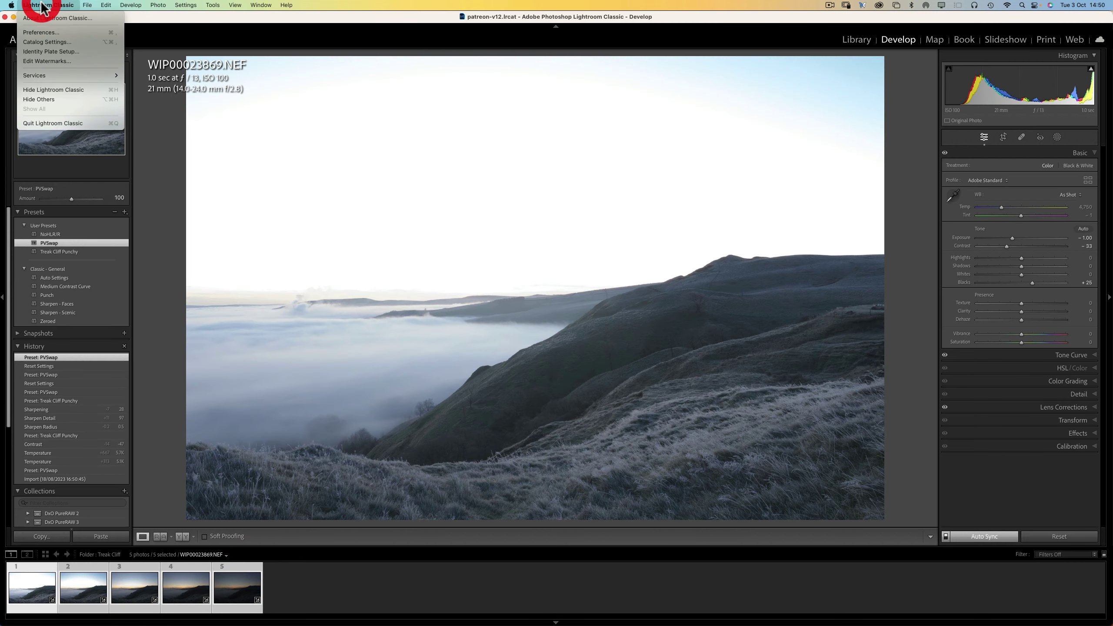
left_click(68, 122)
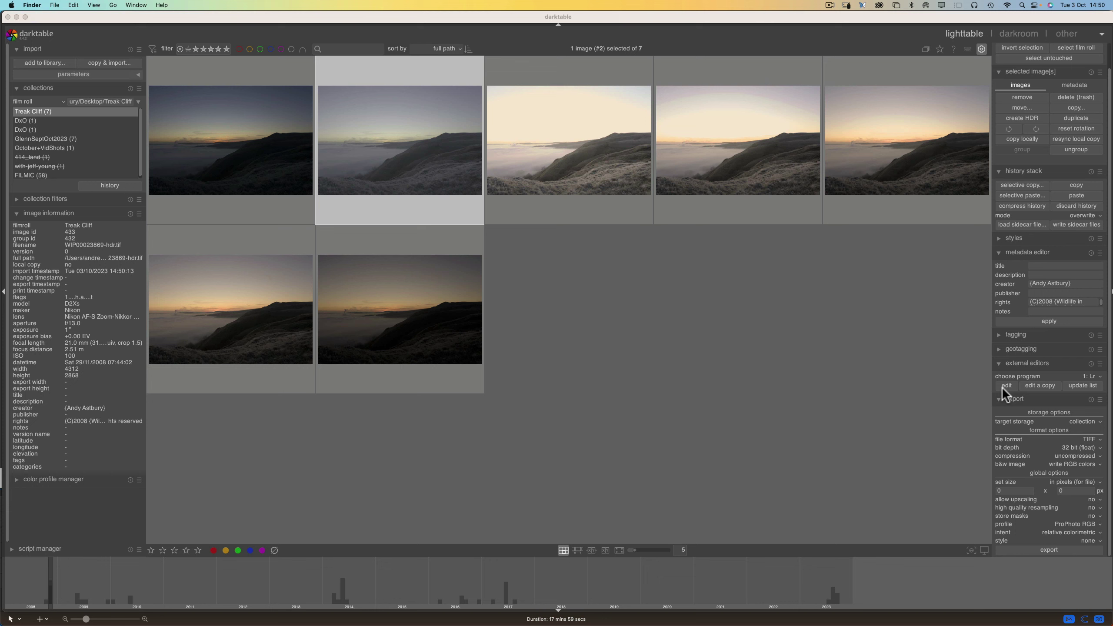
In darktable, select the exported HDR TIFF and send it to Lightroom Classic as external editor.
left_click(1002, 386)
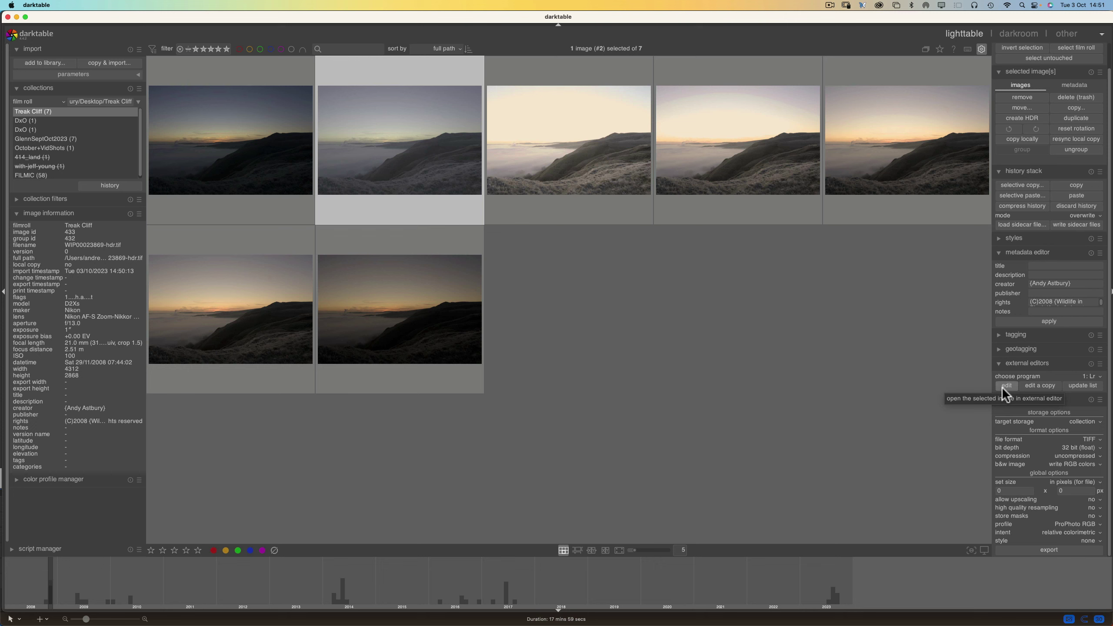
mouse_move(237, 622)
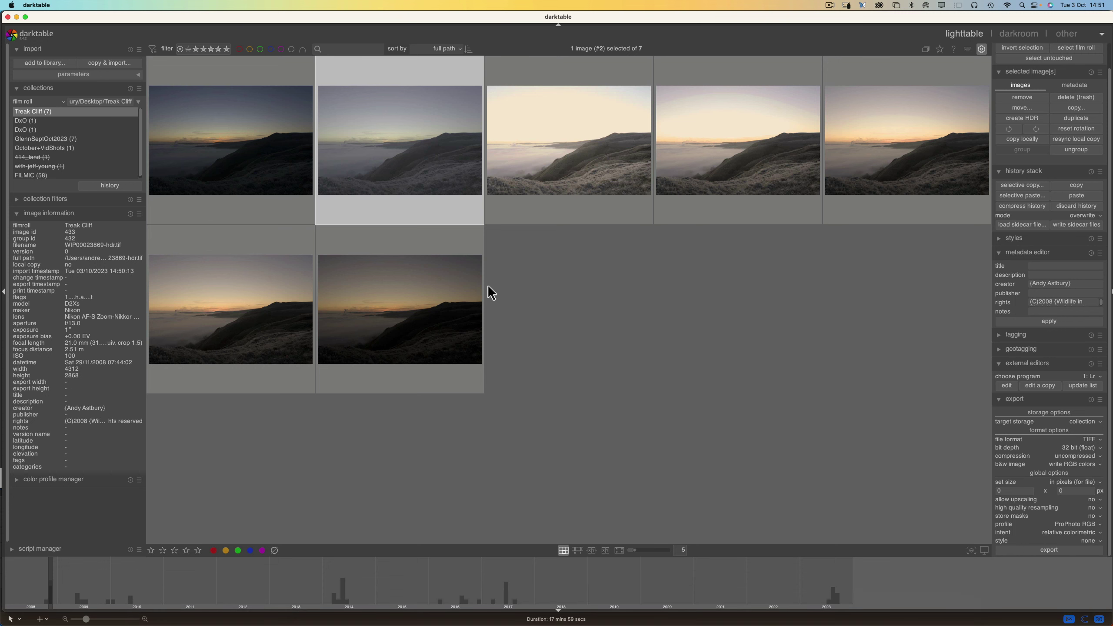
left_click(393, 140)
left_click(1006, 385)
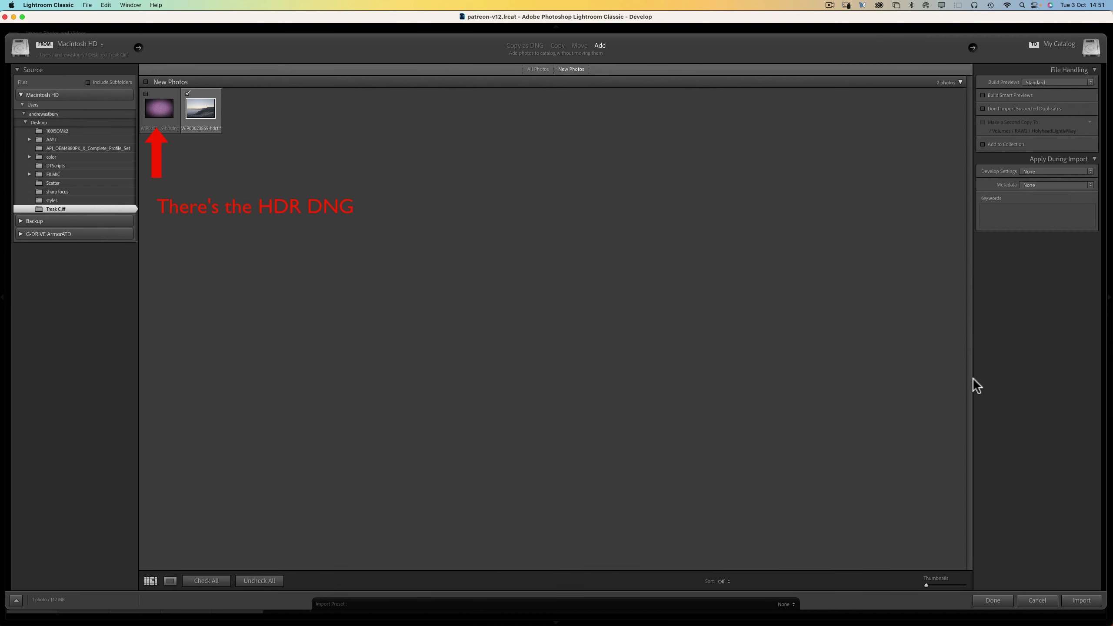
Import only WIP00023869-hdr.tif into the catalog and show it large in Loupe view.
left_click(202, 115)
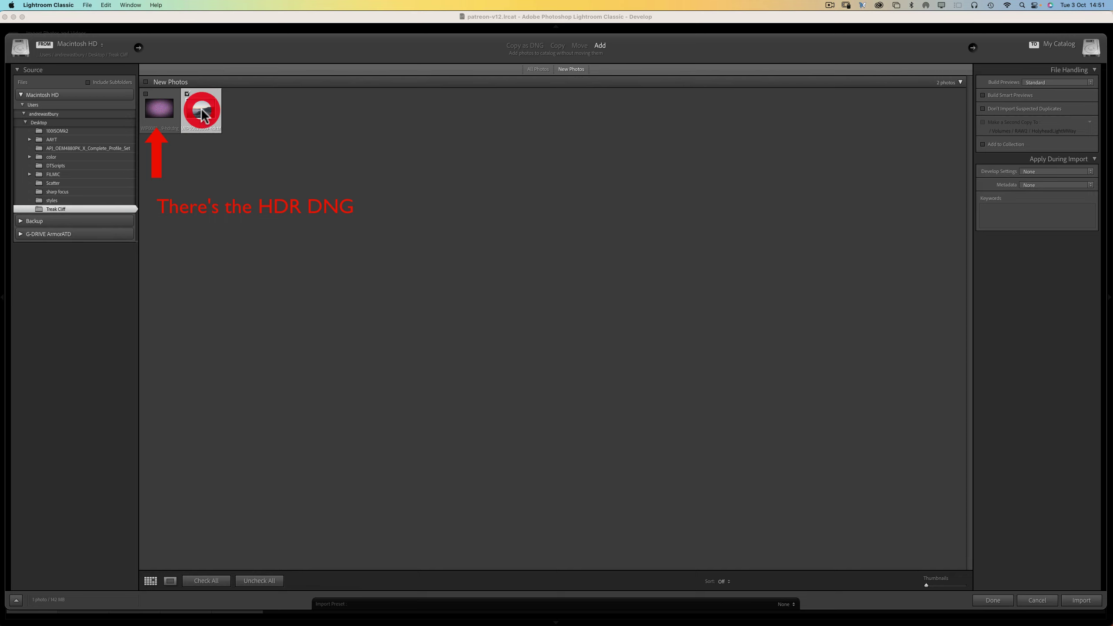
left_click(1082, 602)
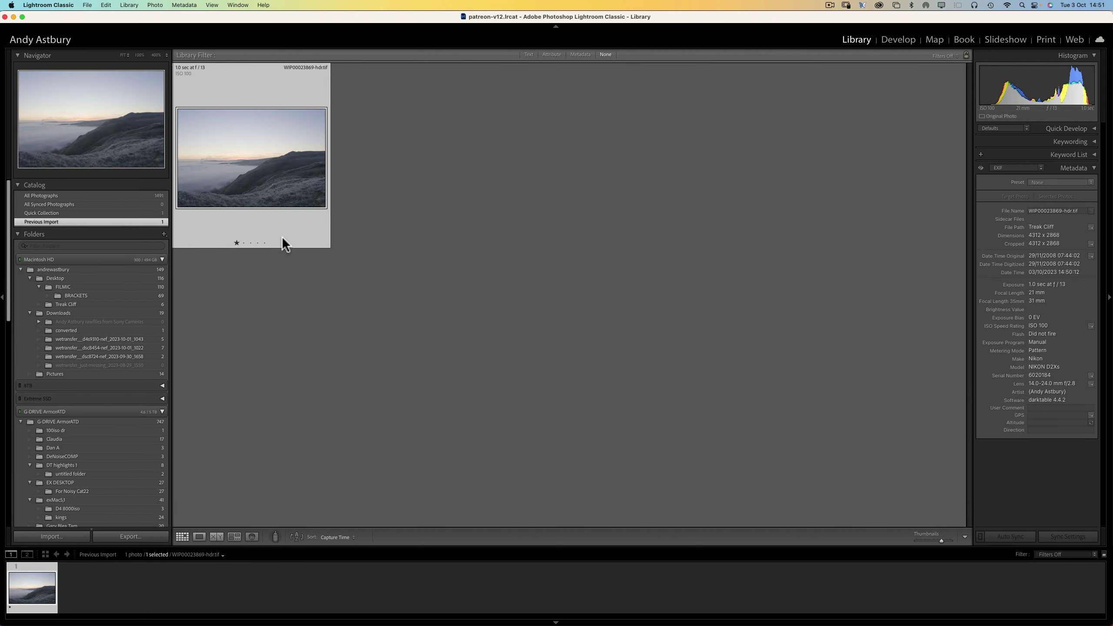
double_click(268, 152)
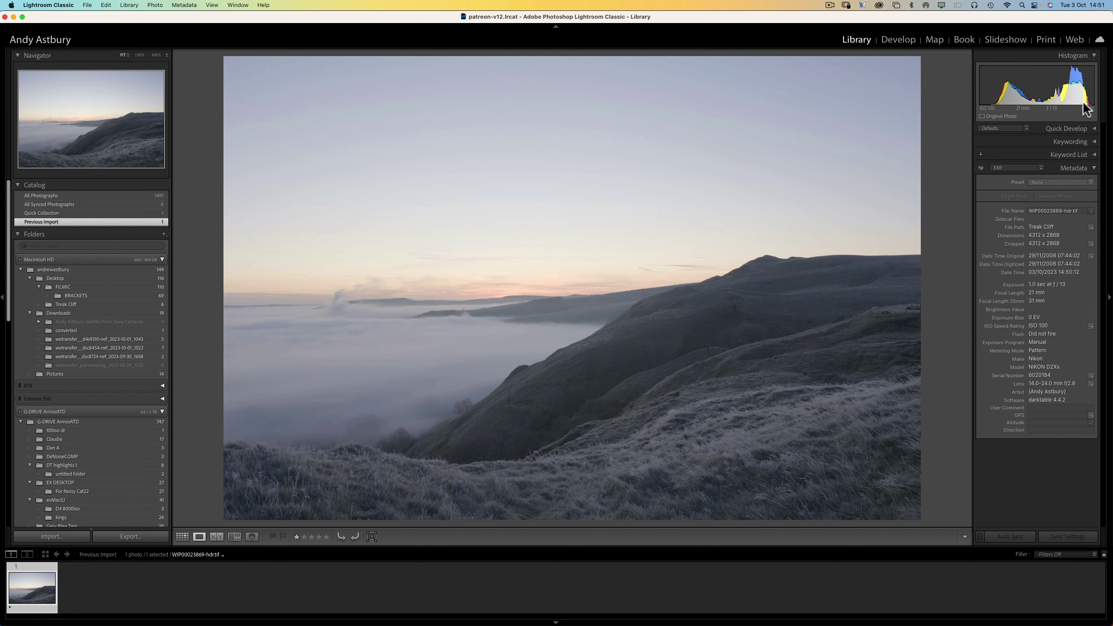
In Develop, swing the TIFF's Exposure to -10, +10 and -2.50, then reset it to 0.00.
left_click(900, 38)
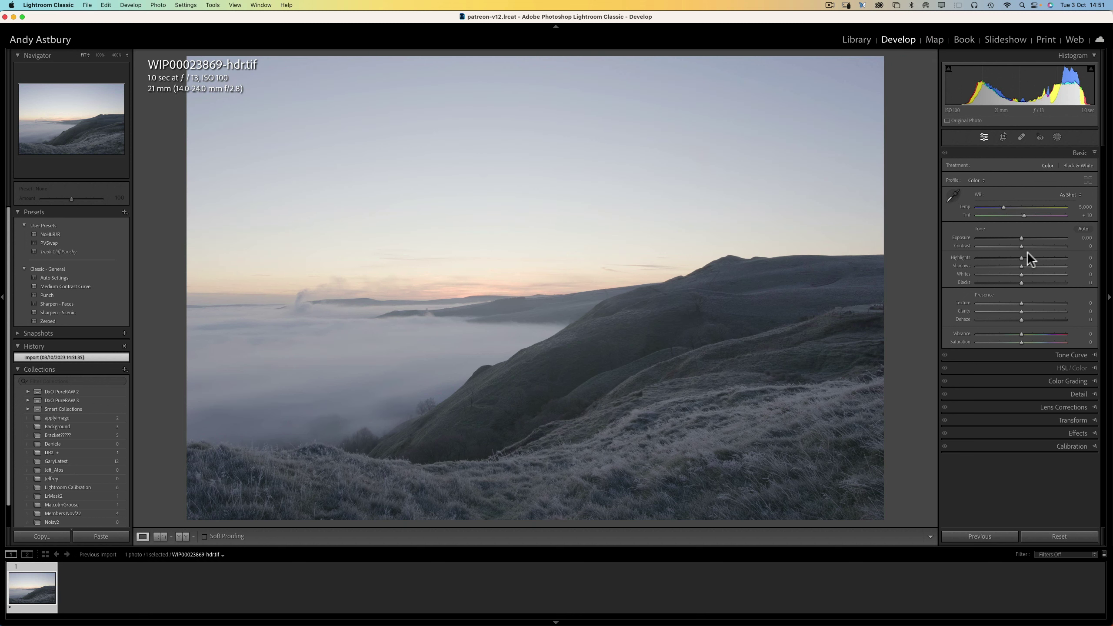
left_click_drag(1020, 237, 965, 239)
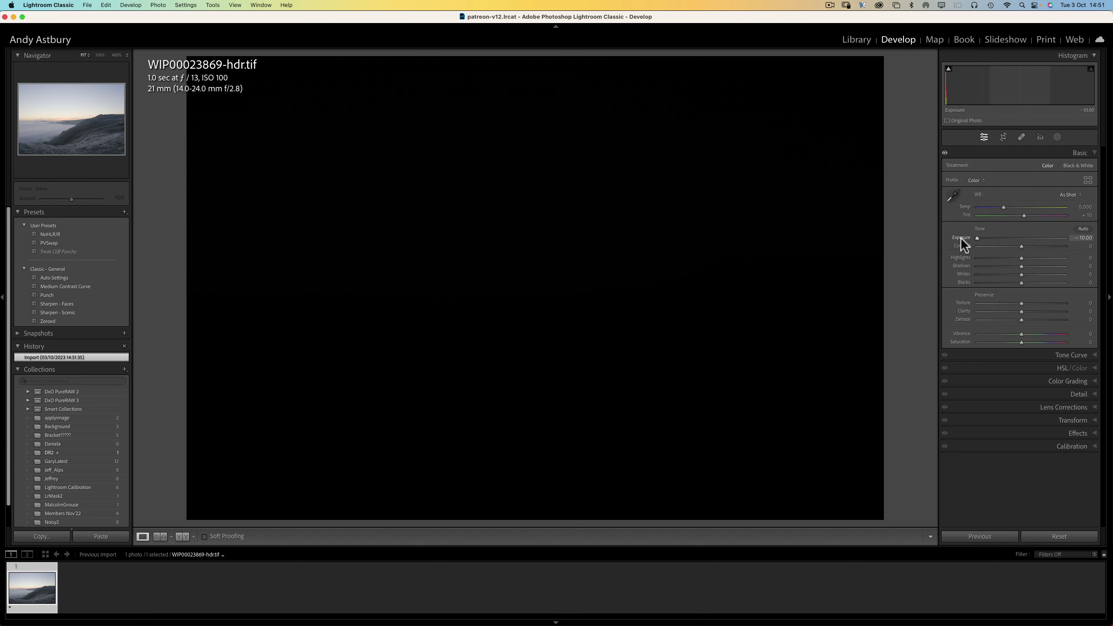
left_click_drag(960, 237, 1078, 237)
left_click(1009, 238)
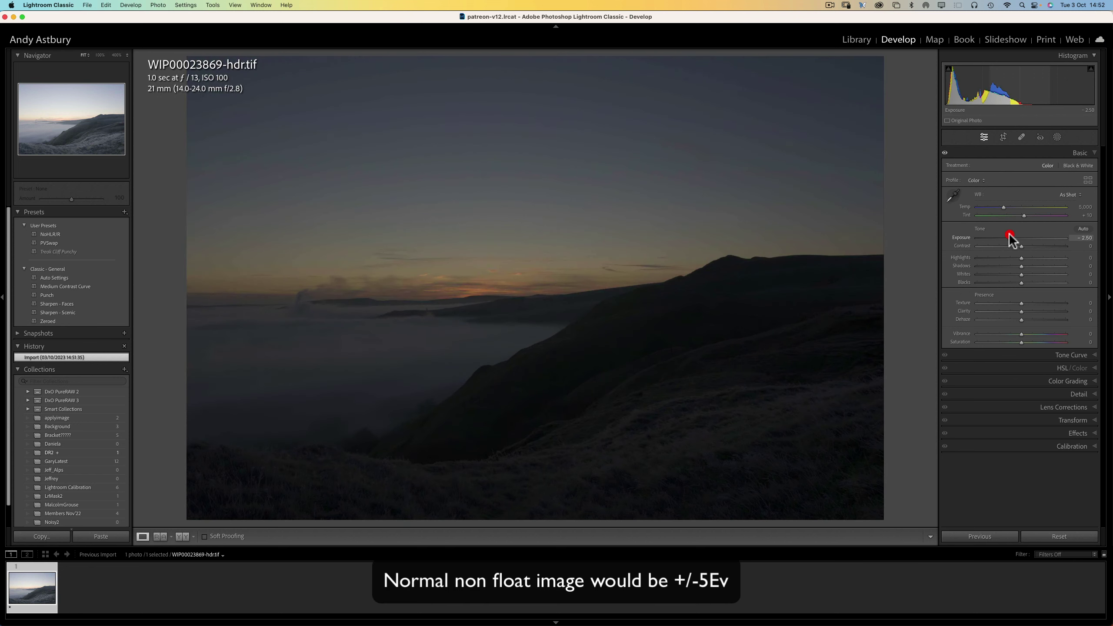
double_click(961, 237)
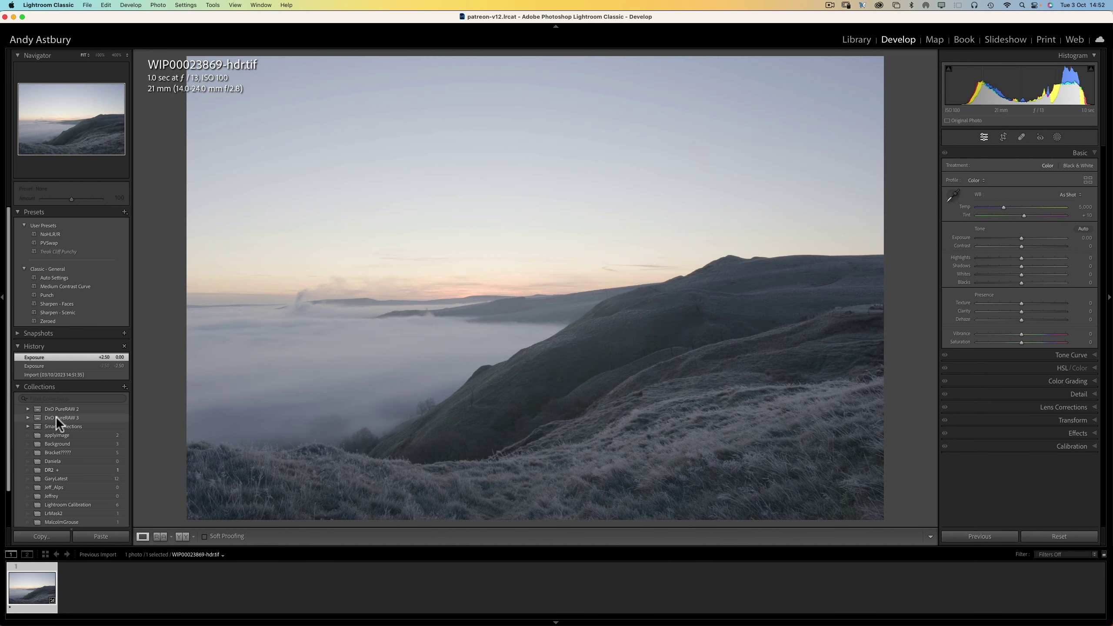
In the Treak Cliff folder, rate the HDR TIFF five stars with a red label, then select the five bracketed NEFs.
left_click(856, 40)
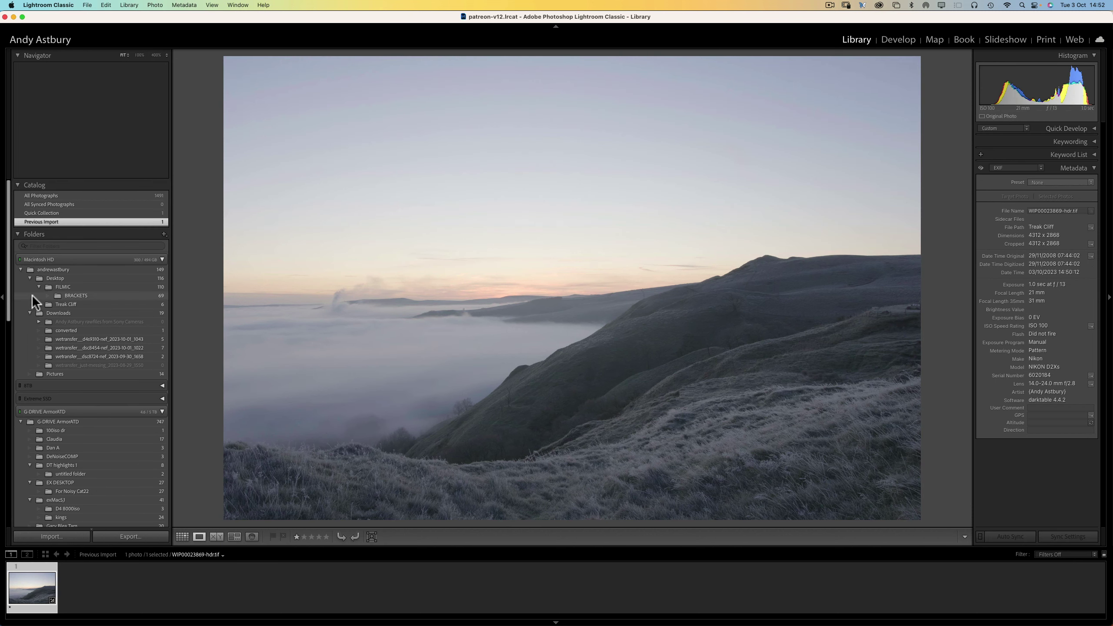
left_click(78, 304)
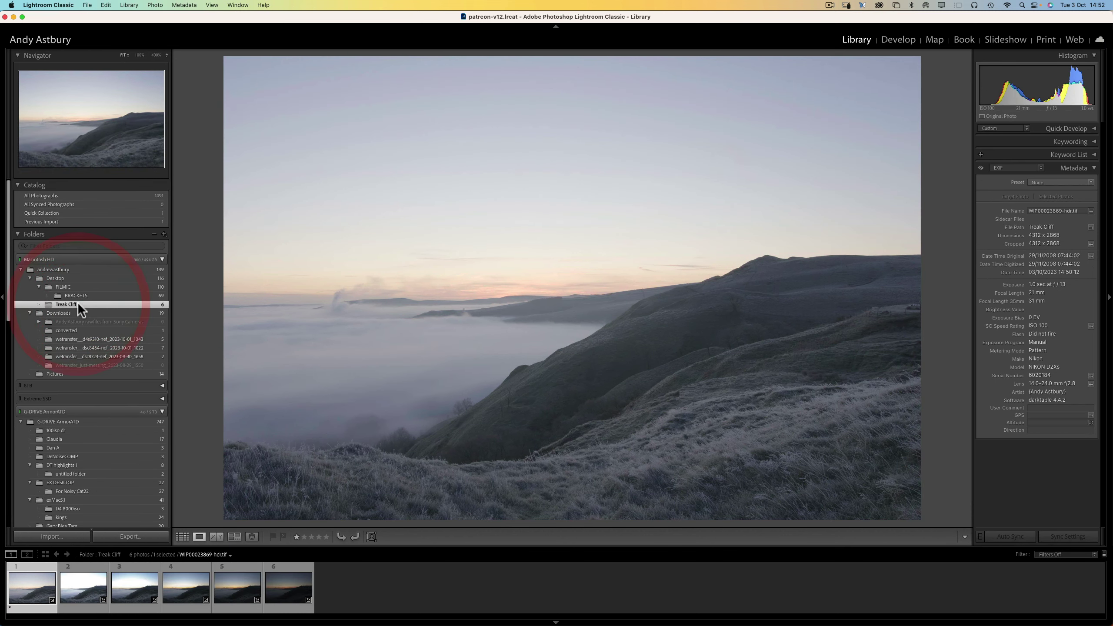
left_click(97, 591)
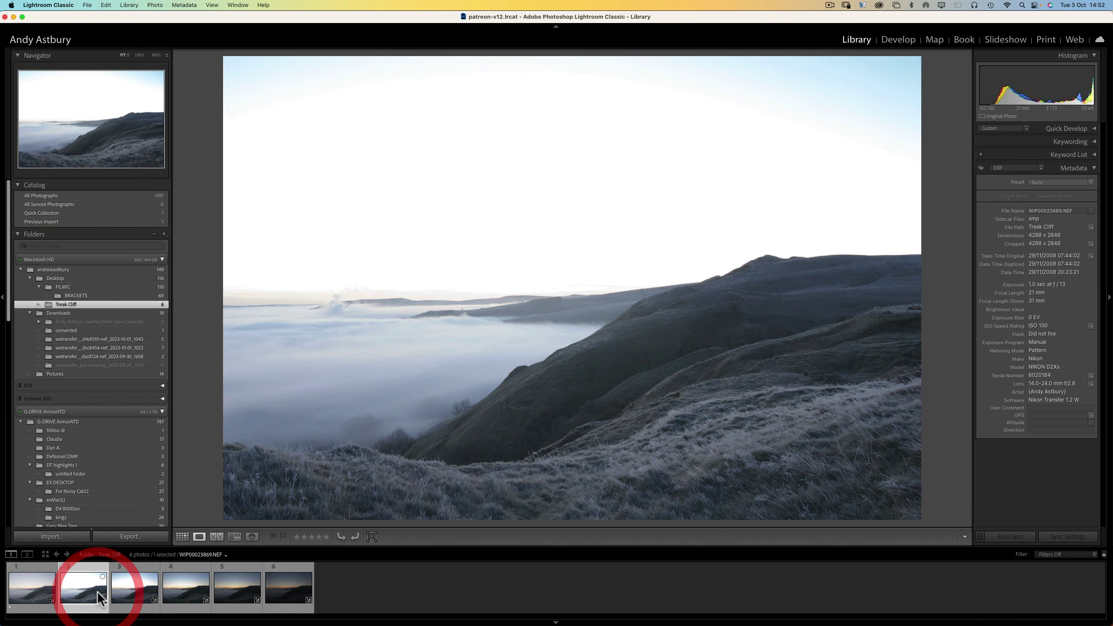
left_click(28, 586)
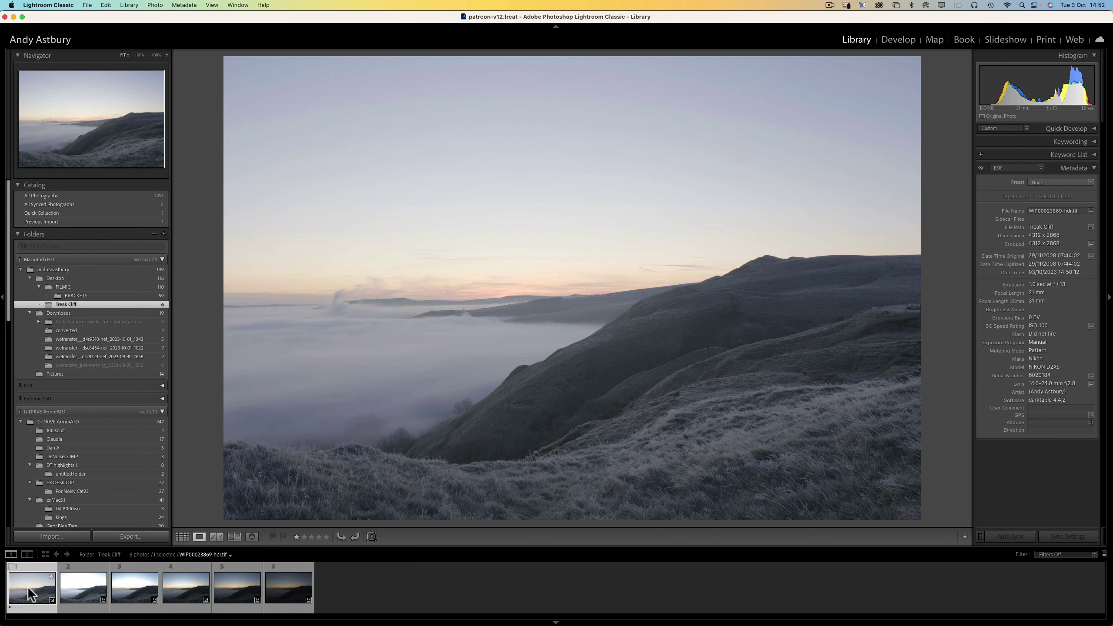
key("5")
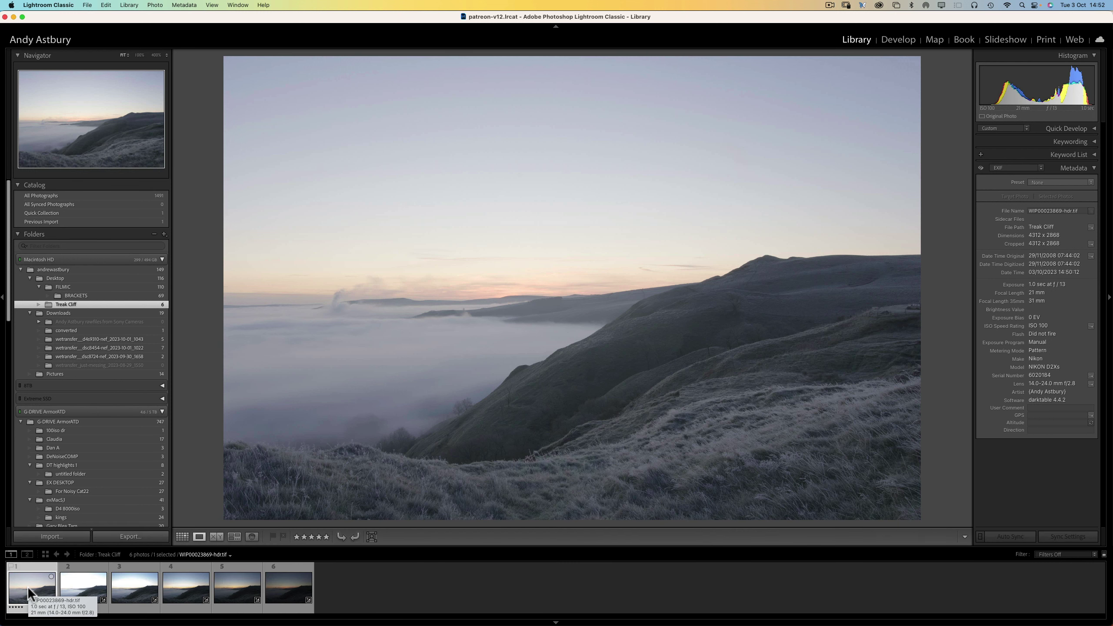
key("6")
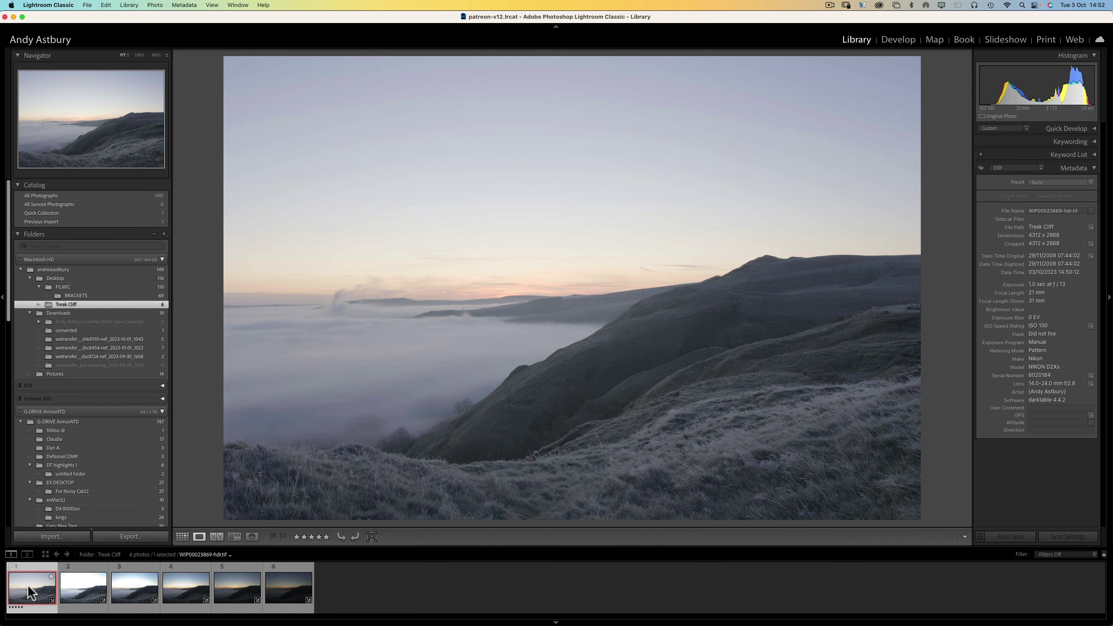
left_click(92, 591)
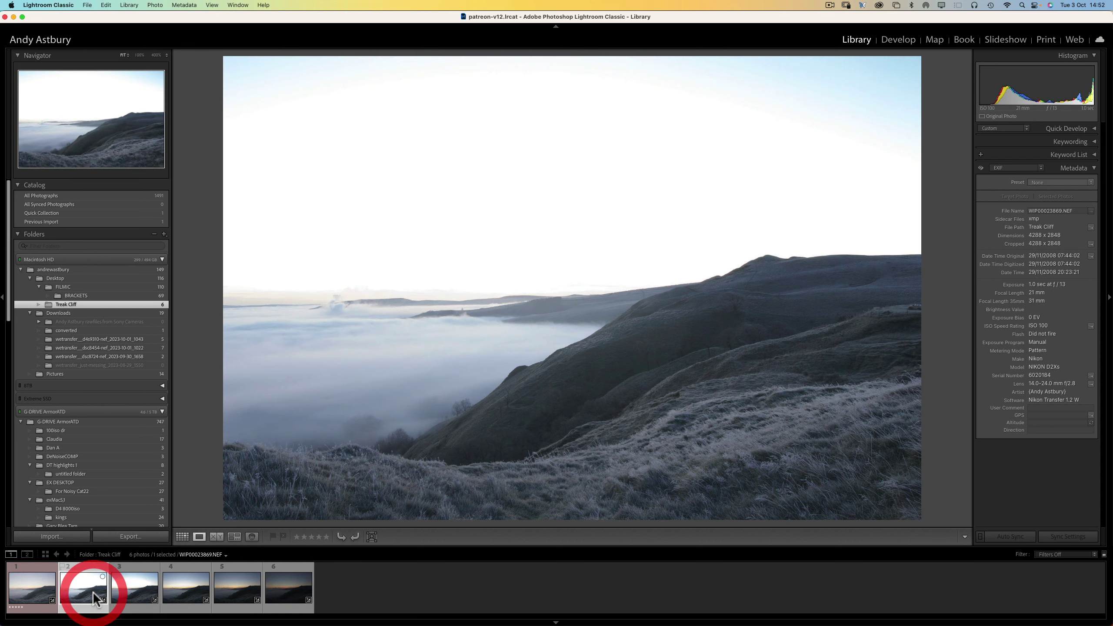
left_click(288, 587, "shift")
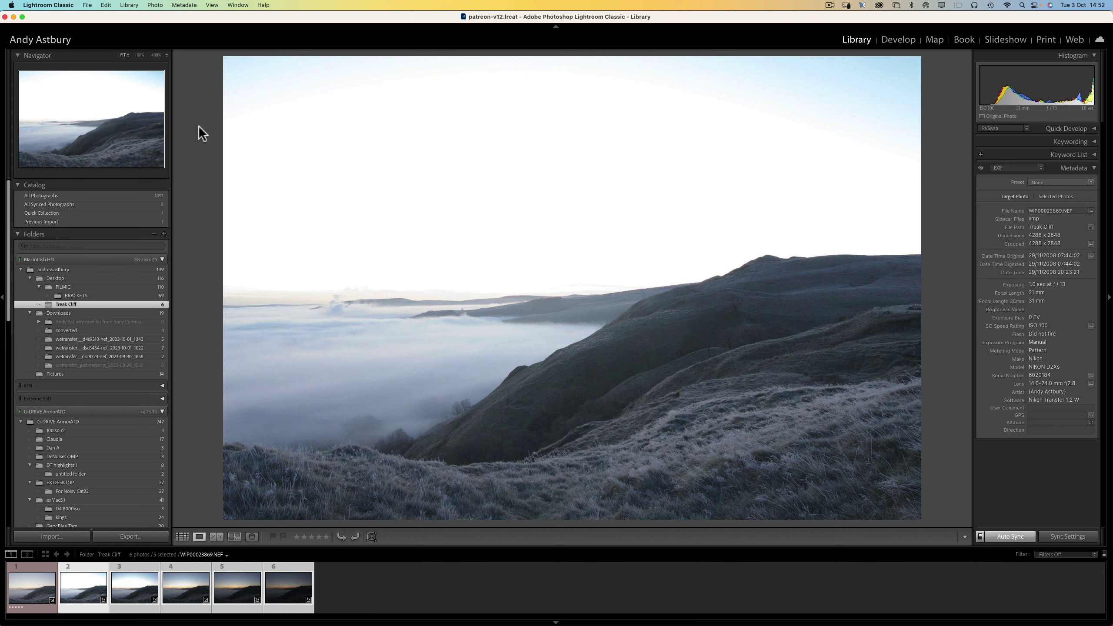
In Develop, raise the bracketed NEFs' white balance temperature to 5,614.
left_click(890, 39)
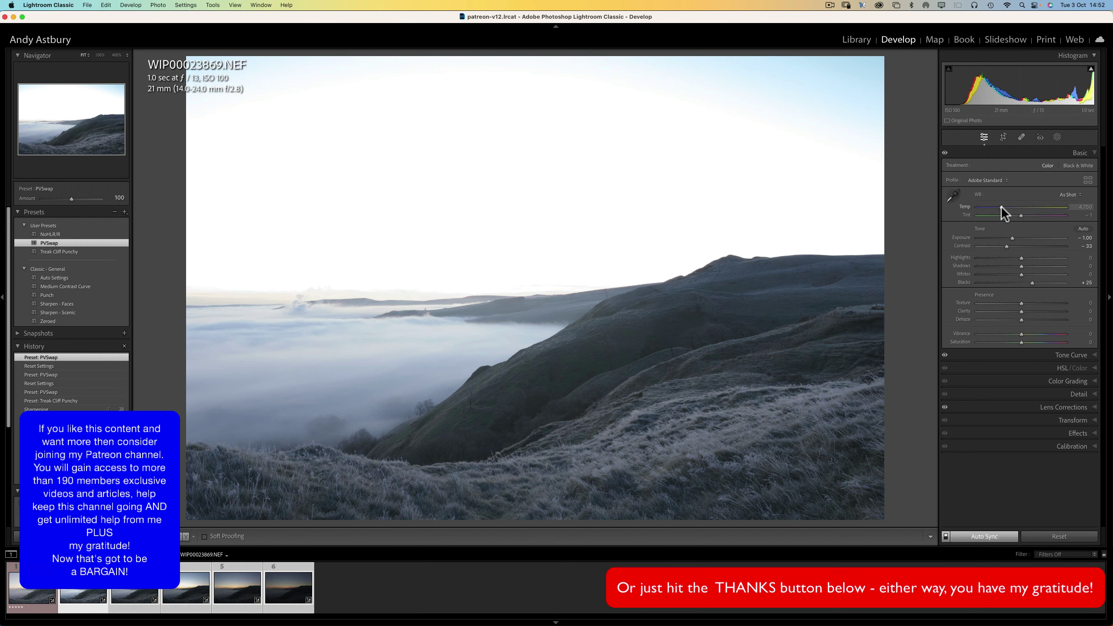
left_click_drag(1002, 208, 1011, 207)
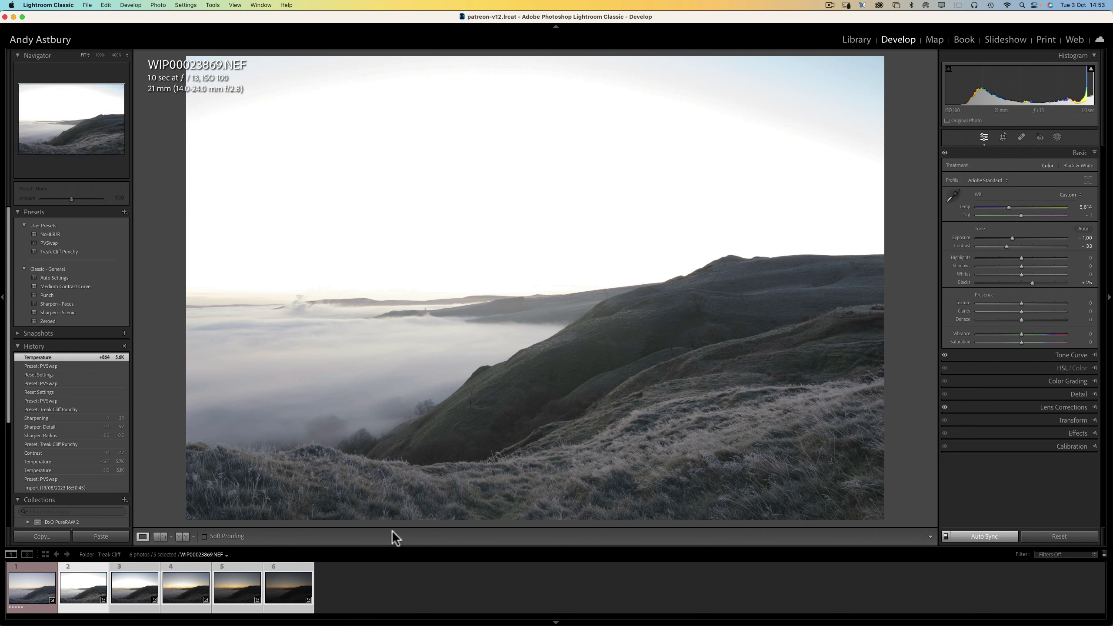
Merge the five bracketed NEFs with Photo Merge > HDR into WIP00023869-HDR-2.dng.
left_click(159, 5)
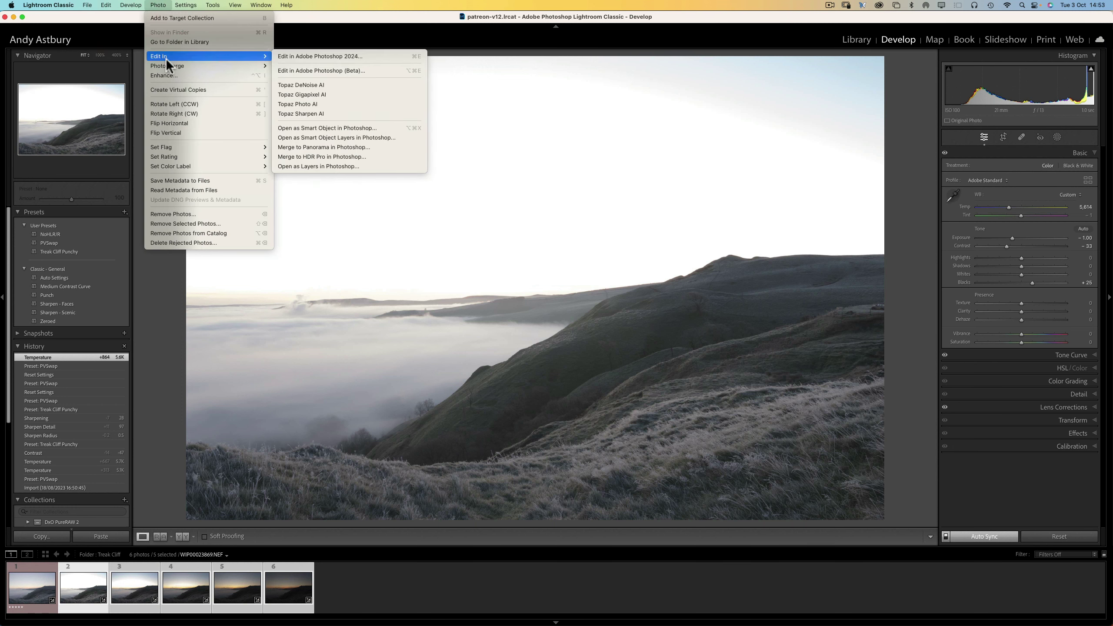
mouse_move(168, 66)
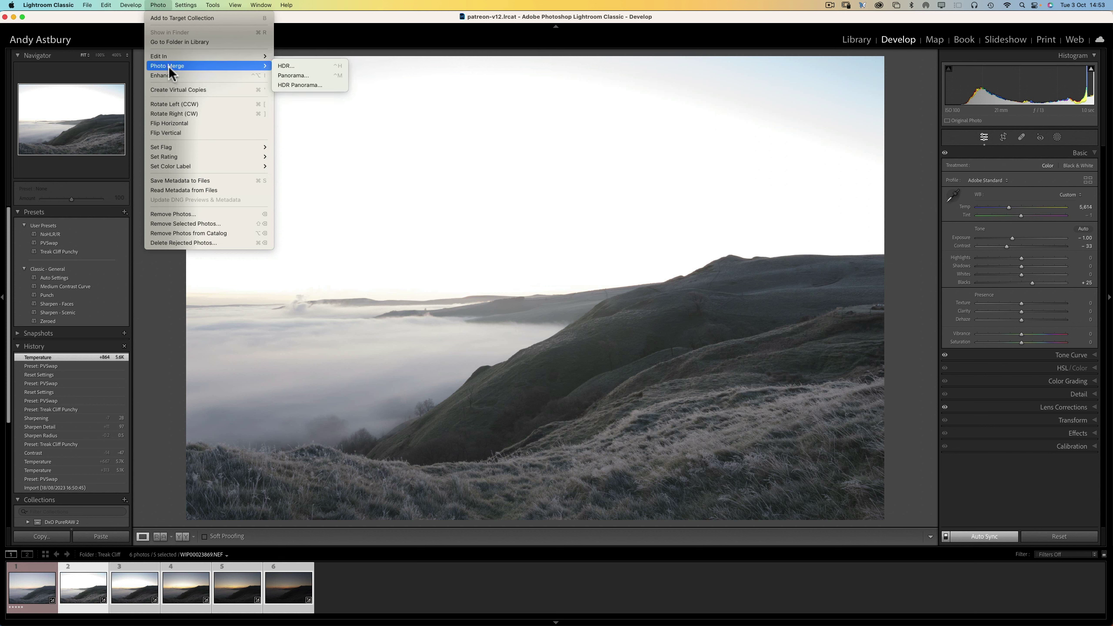
left_click(283, 68)
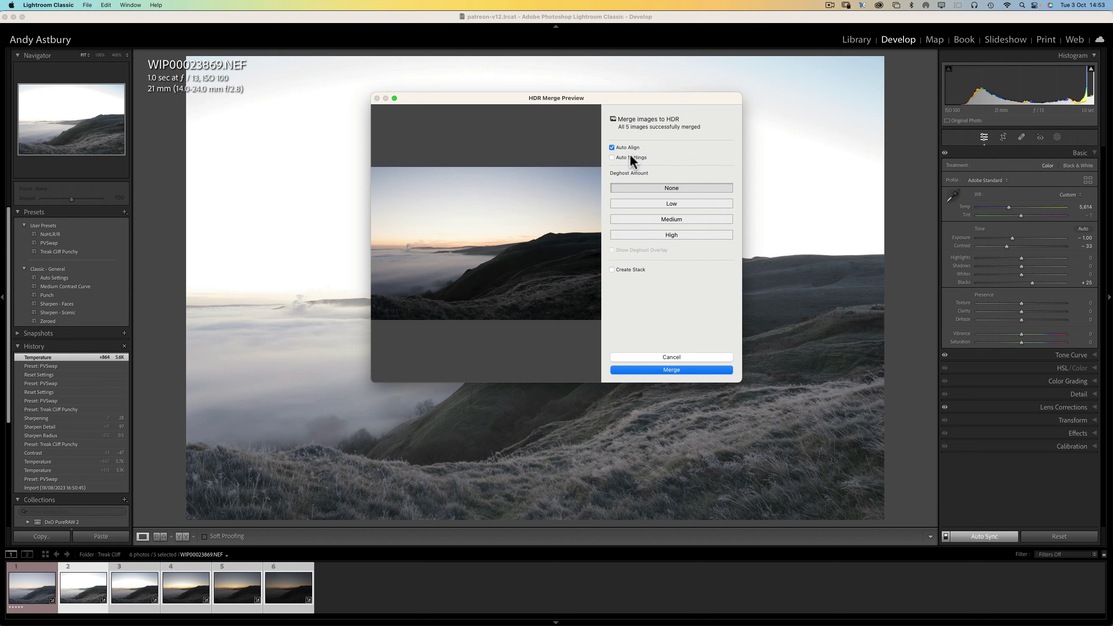
left_click(664, 370)
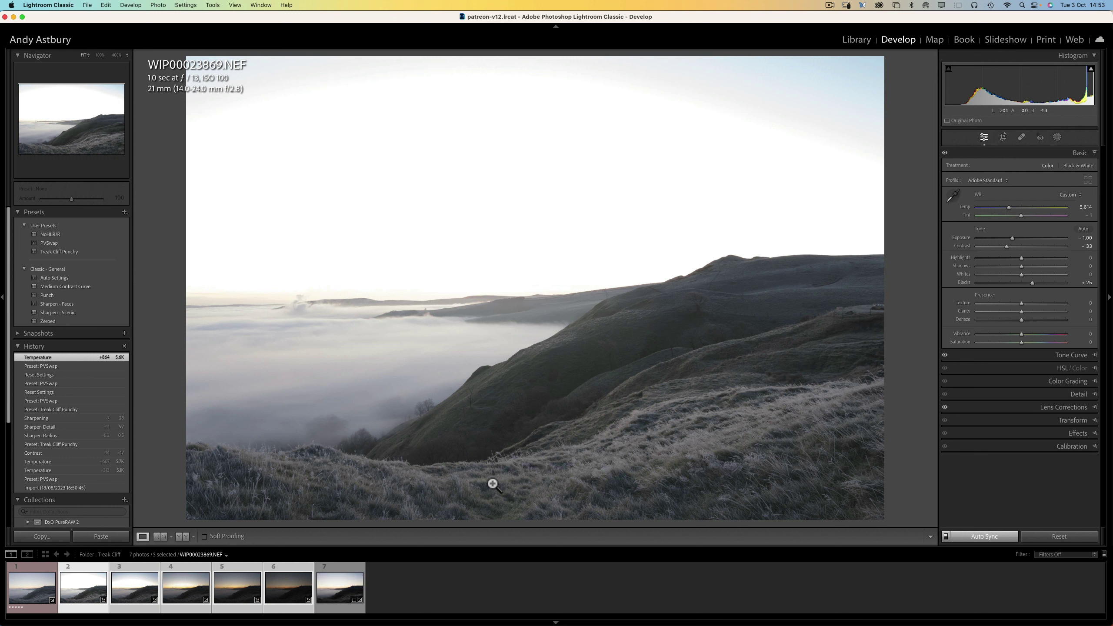
mouse_move(424, 620)
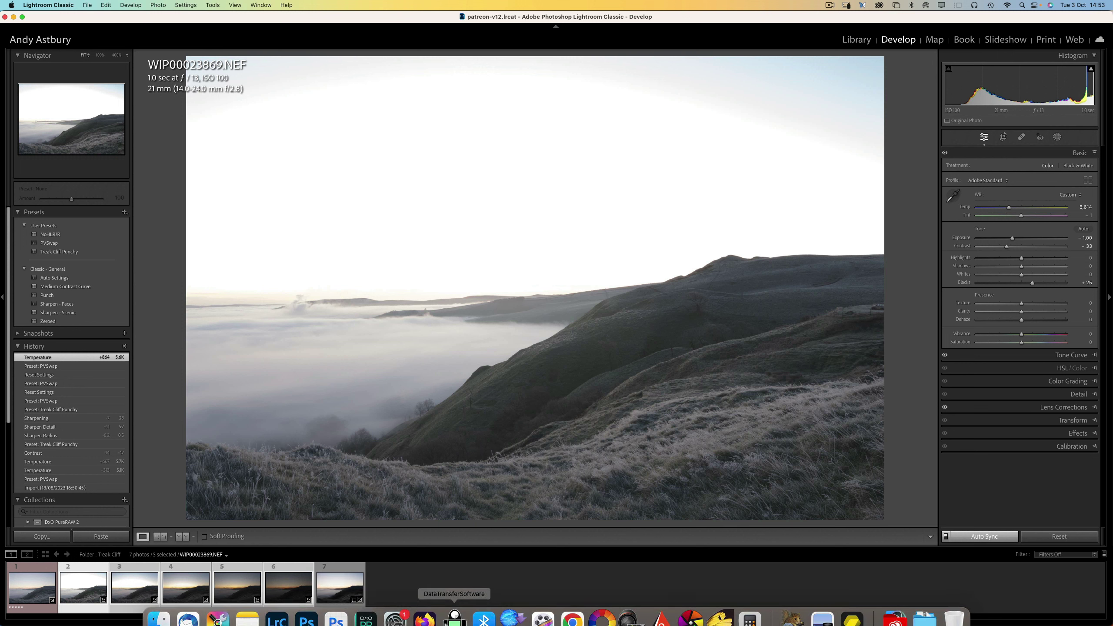
Apply the PVSwap preset to the merged HDR DNG and reset its Exposure and Contrast to zero.
left_click(349, 595)
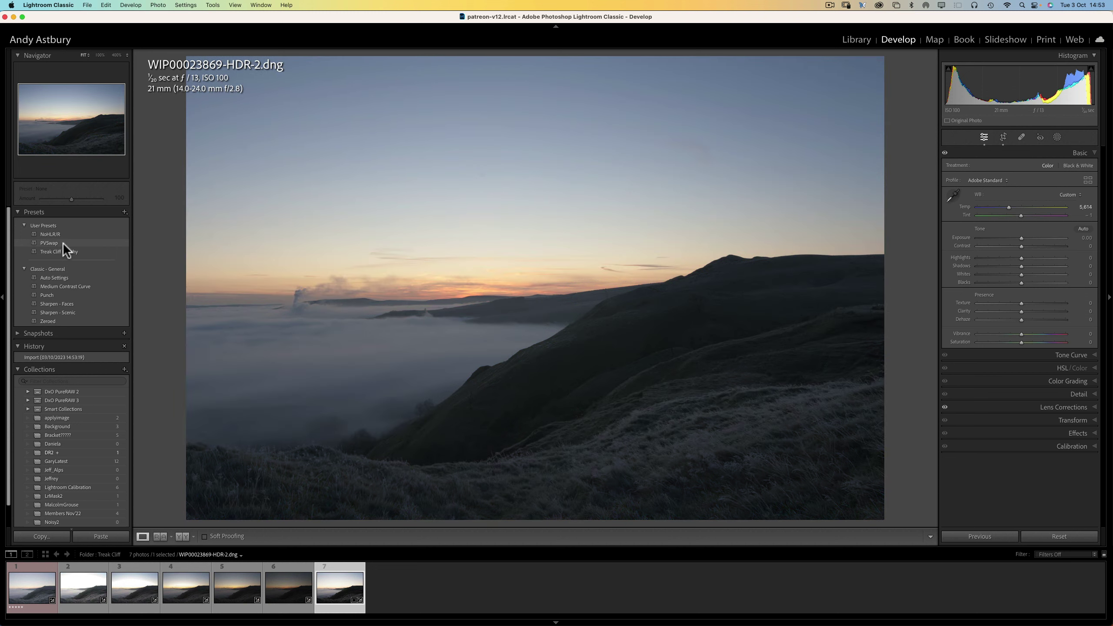
left_click(62, 242)
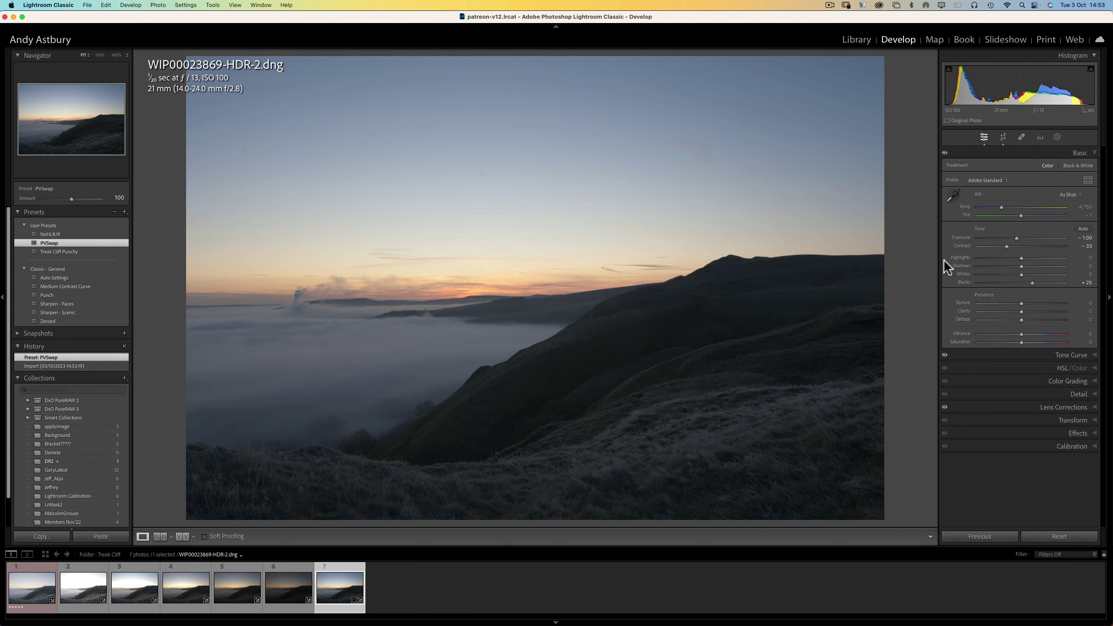
double_click(961, 240)
double_click(962, 246)
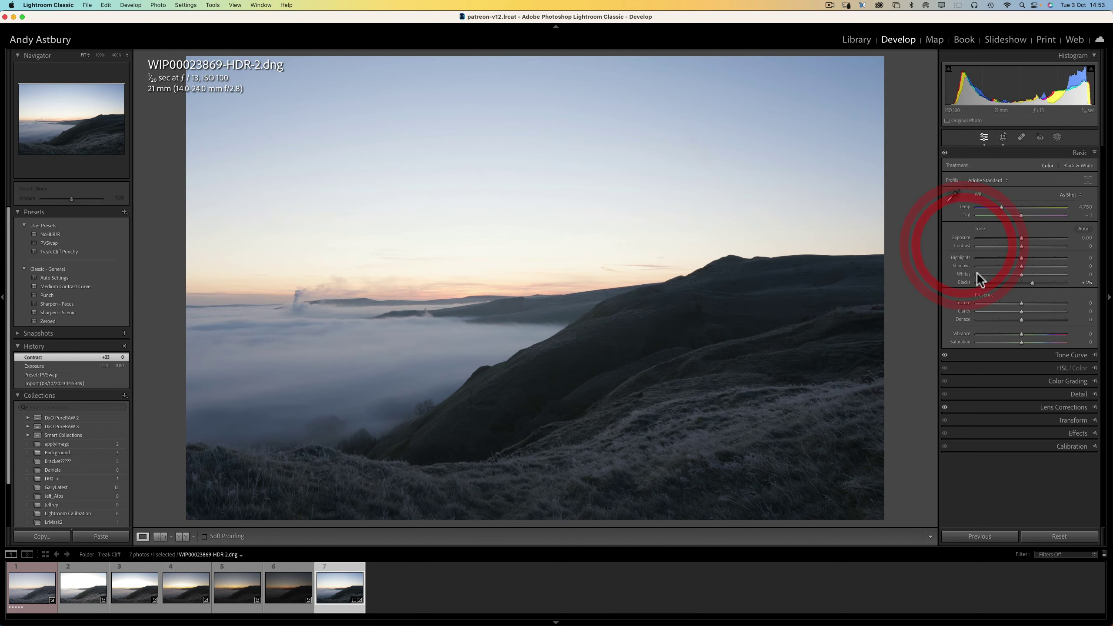
Check the tone curve, then warm the DNG's temperature to 5,546.
left_click(1076, 354)
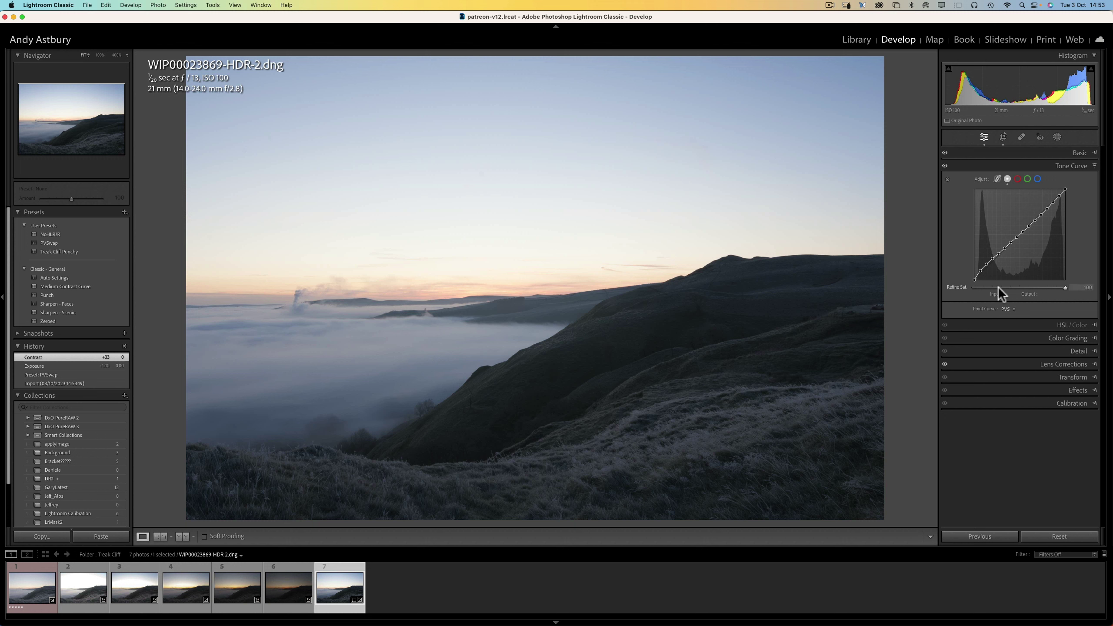
left_click(1080, 153)
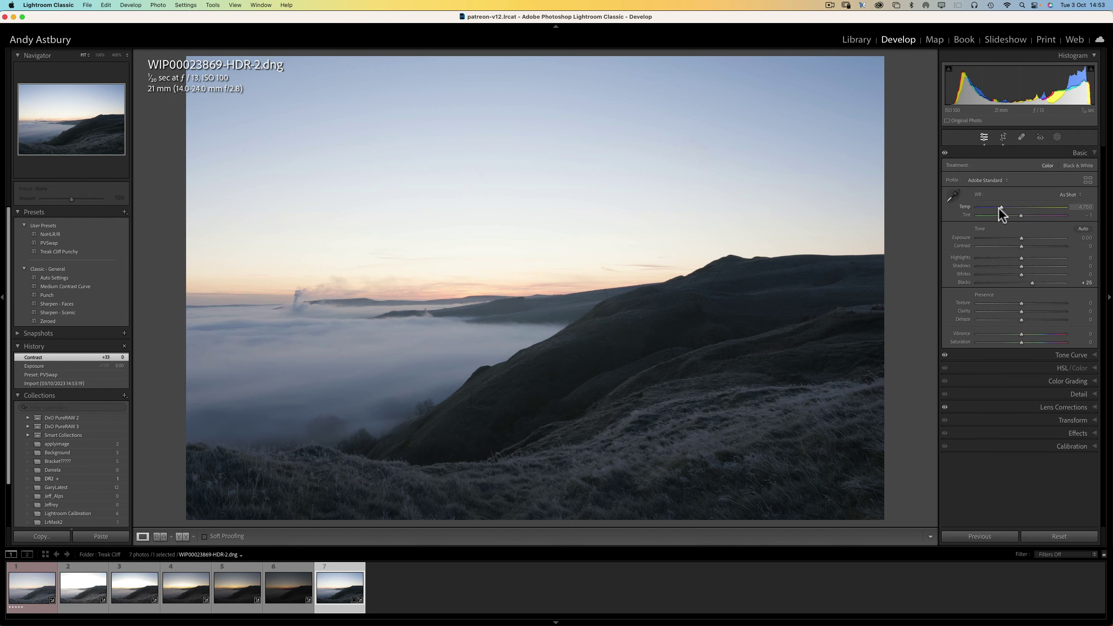
left_click_drag(1001, 207, 1007, 206)
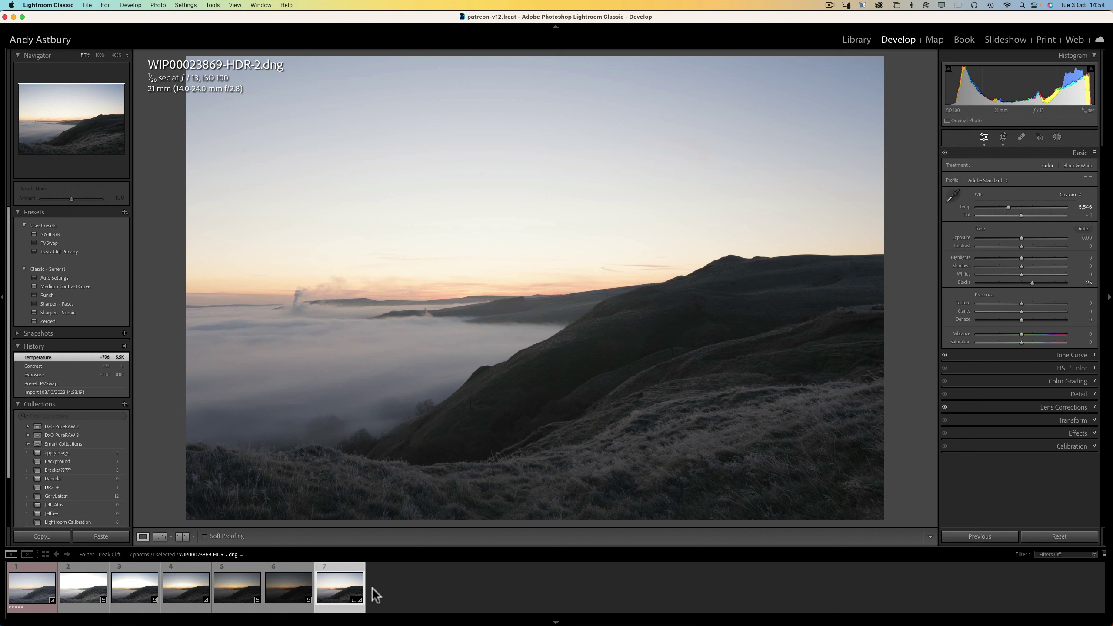
Select only the merged HDR DNG and the darktable TIFF and view them in Library Compare view.
left_click(22, 591, "shift")
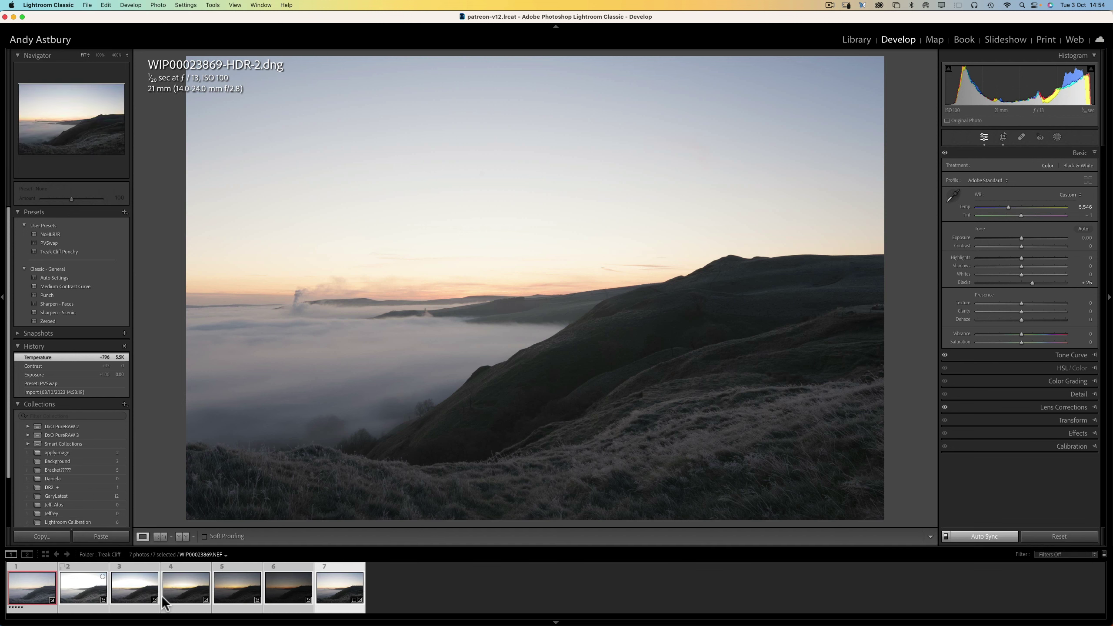
left_click(390, 587)
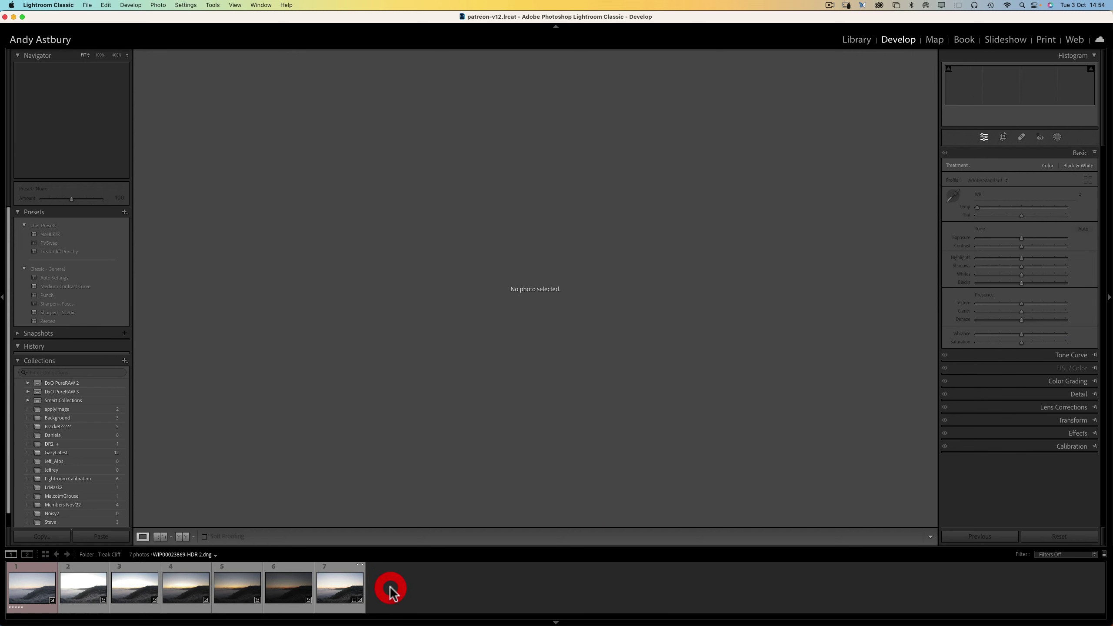
left_click(344, 587, "super")
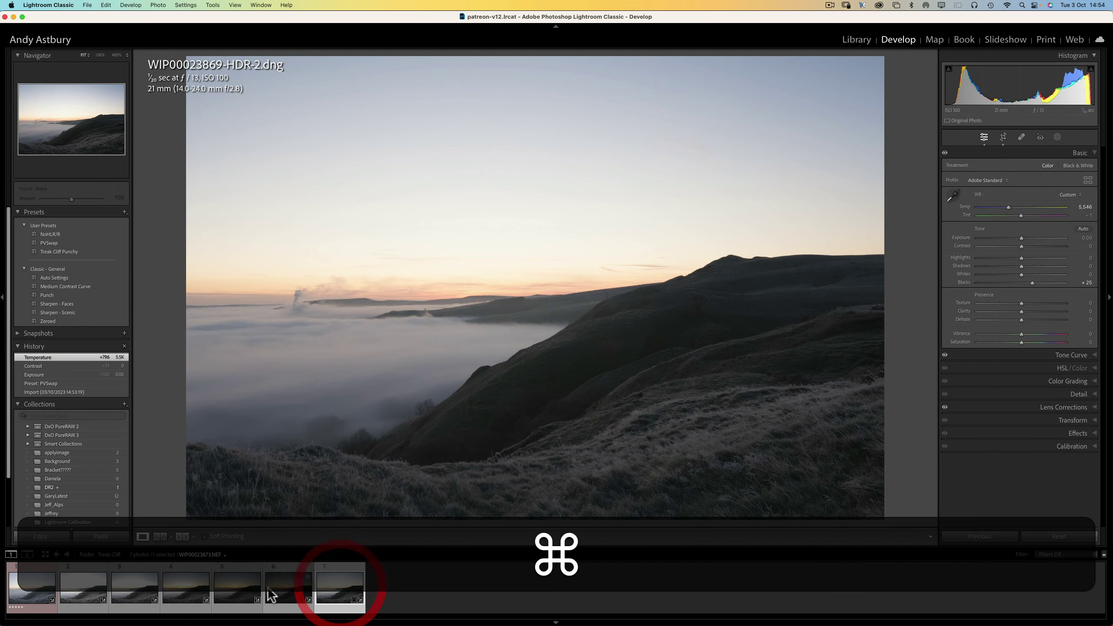
left_click(28, 585, "super")
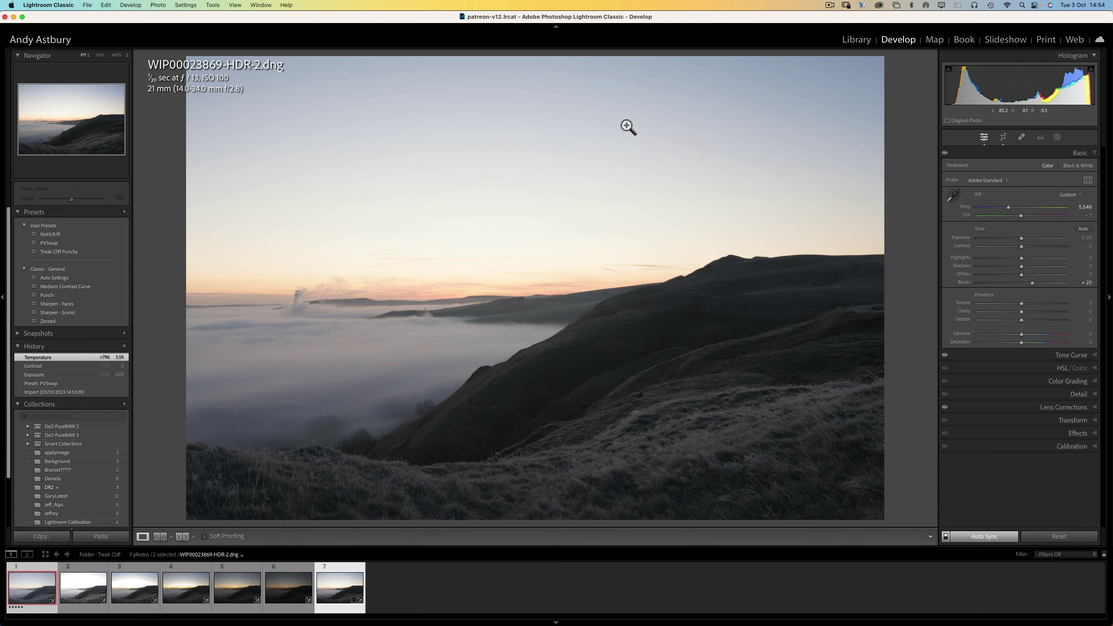
left_click(859, 41)
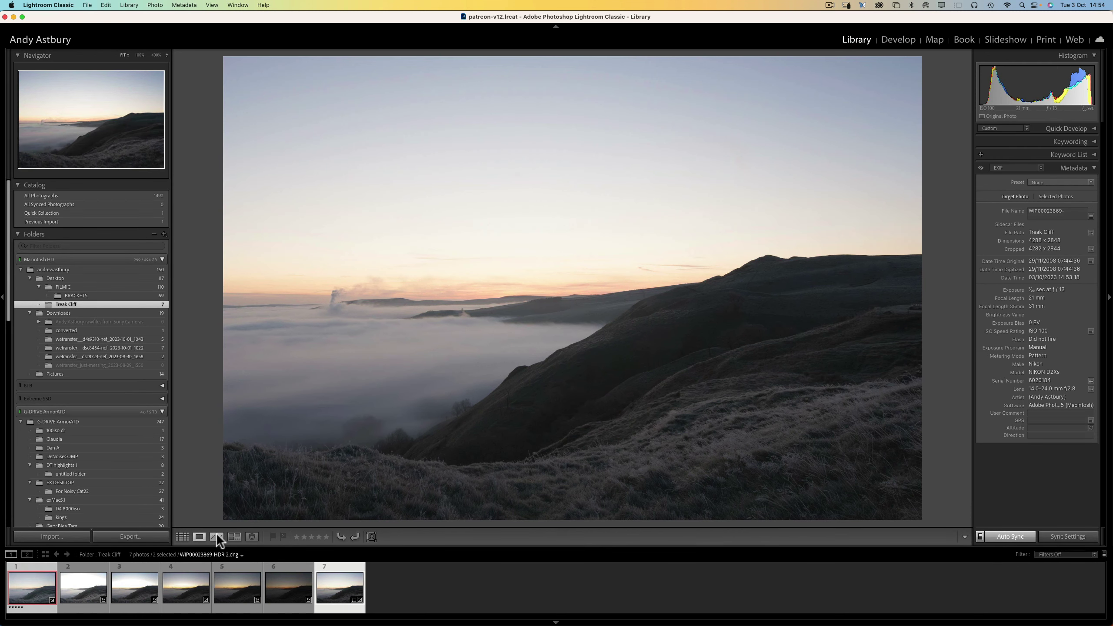
left_click(216, 536)
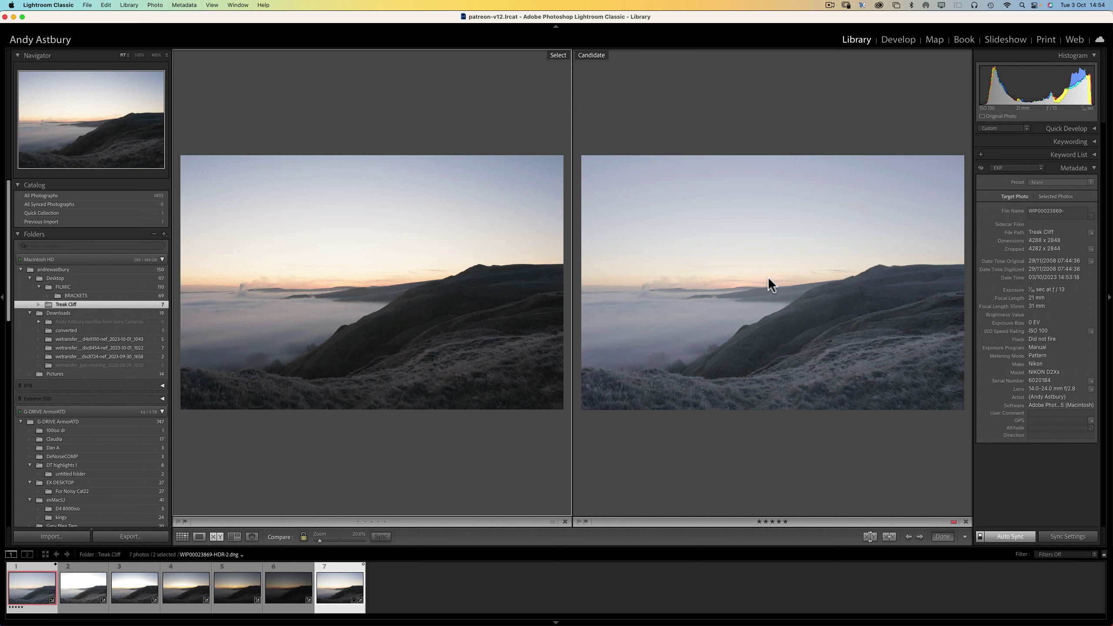
left_click(463, 292)
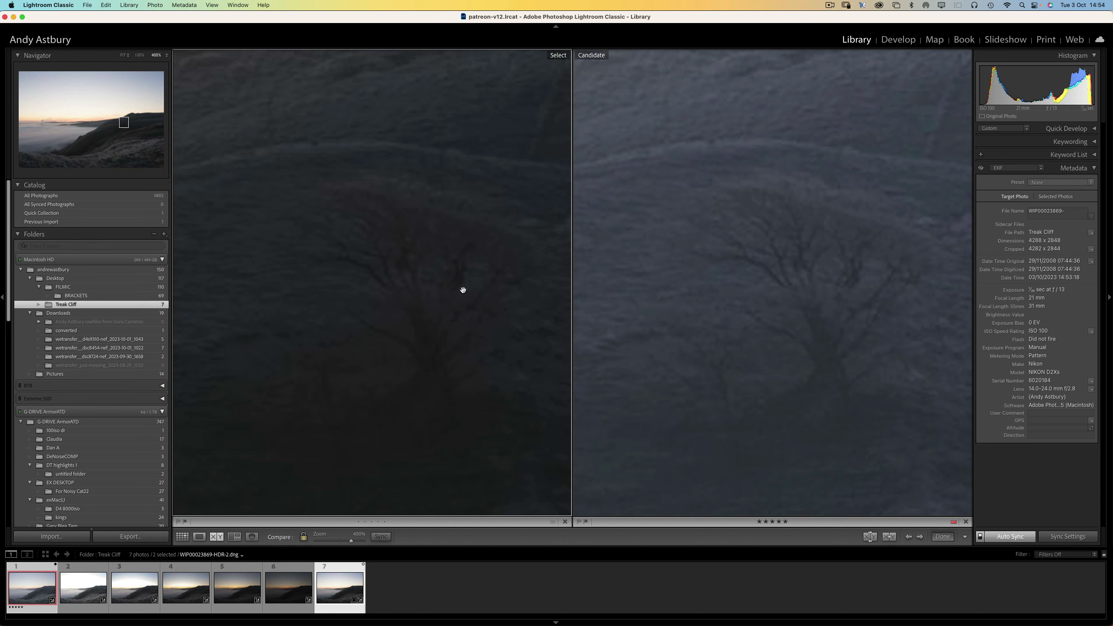
left_click(462, 290)
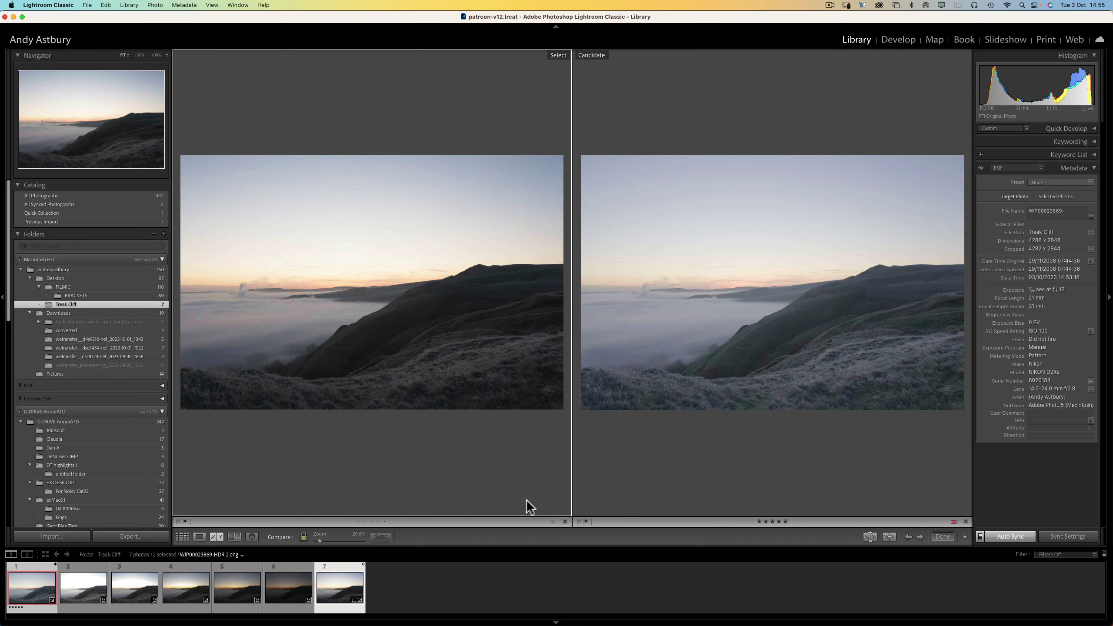
Zoom both comparison images to 400% and inspect the hill ridge, then return both to Fit.
left_click(318, 341)
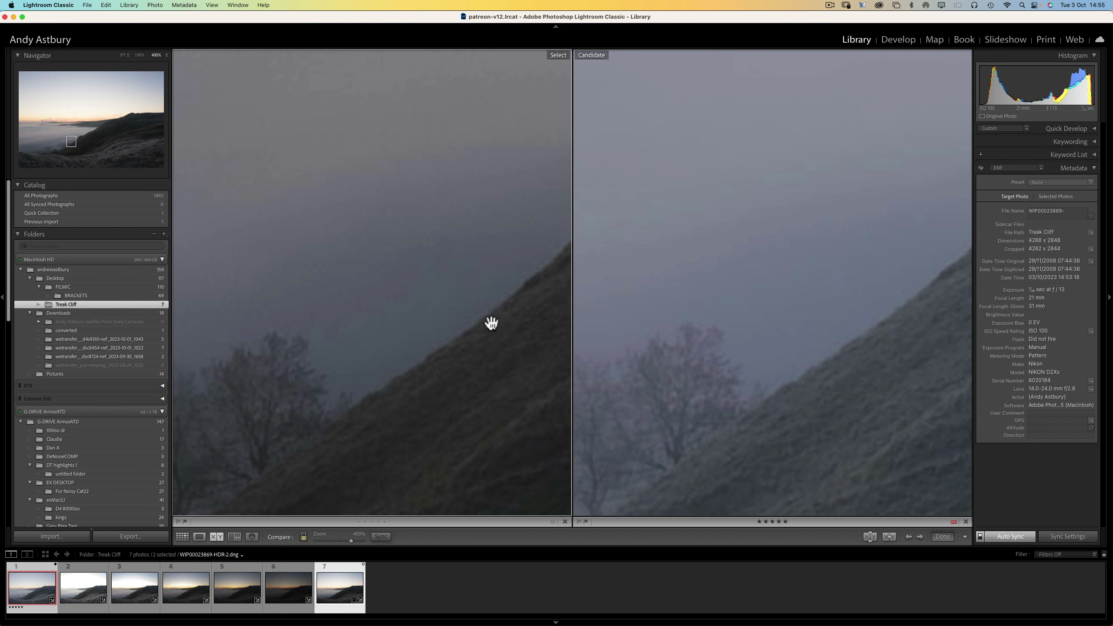
left_click_drag(535, 268, 331, 401)
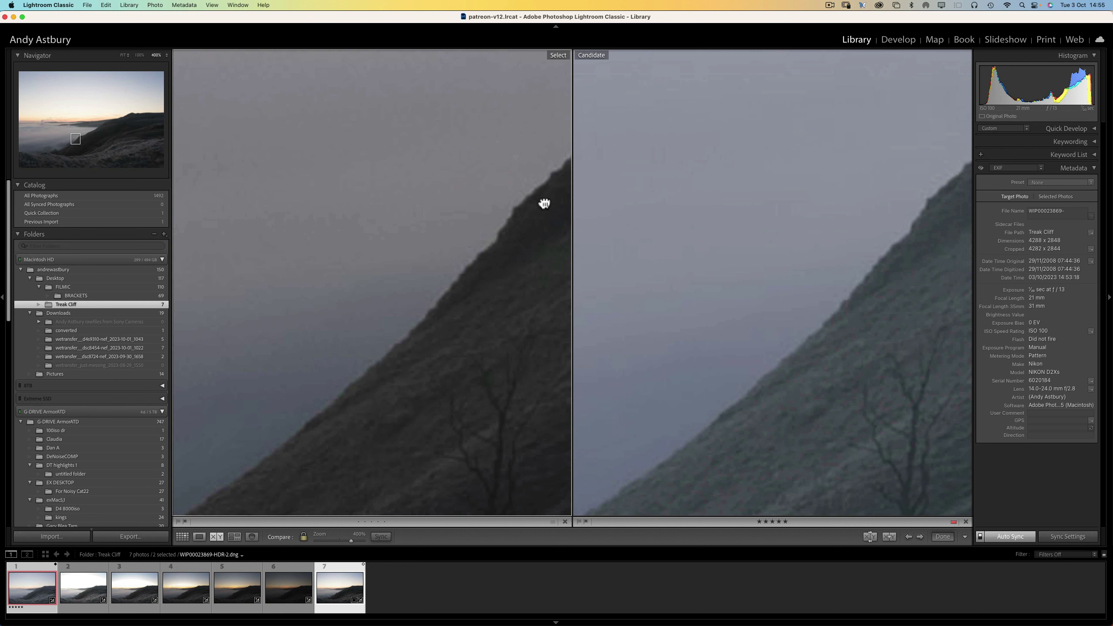
left_click_drag(541, 206, 466, 269)
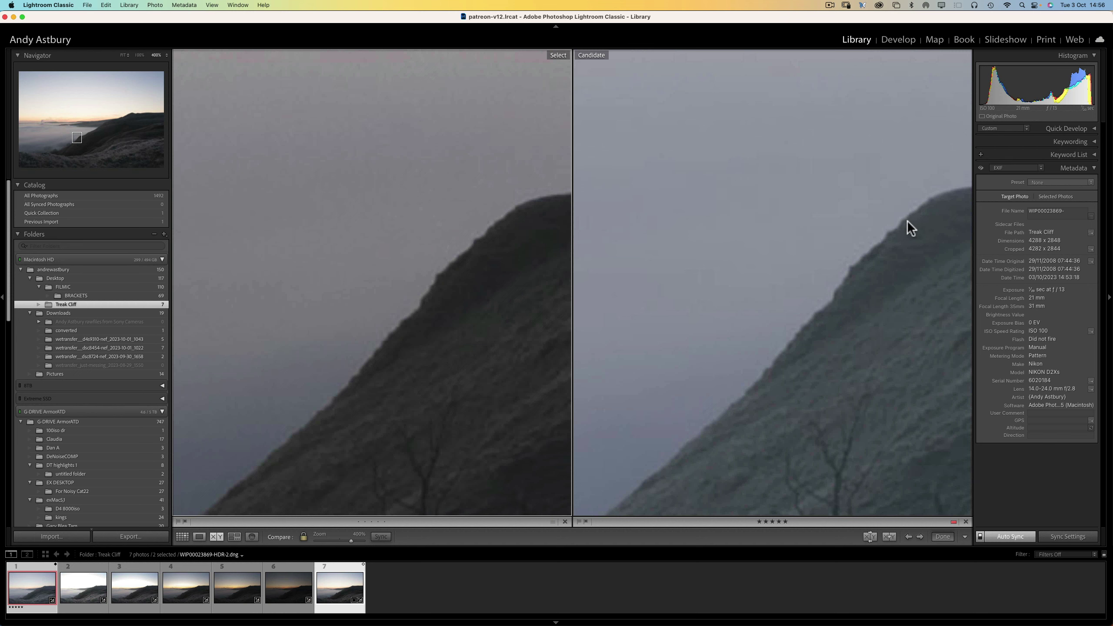
mouse_move(865, 384)
left_mouse_down()
mouse_move(728, 211)
mouse_move(911, 306)
left_mouse_up()
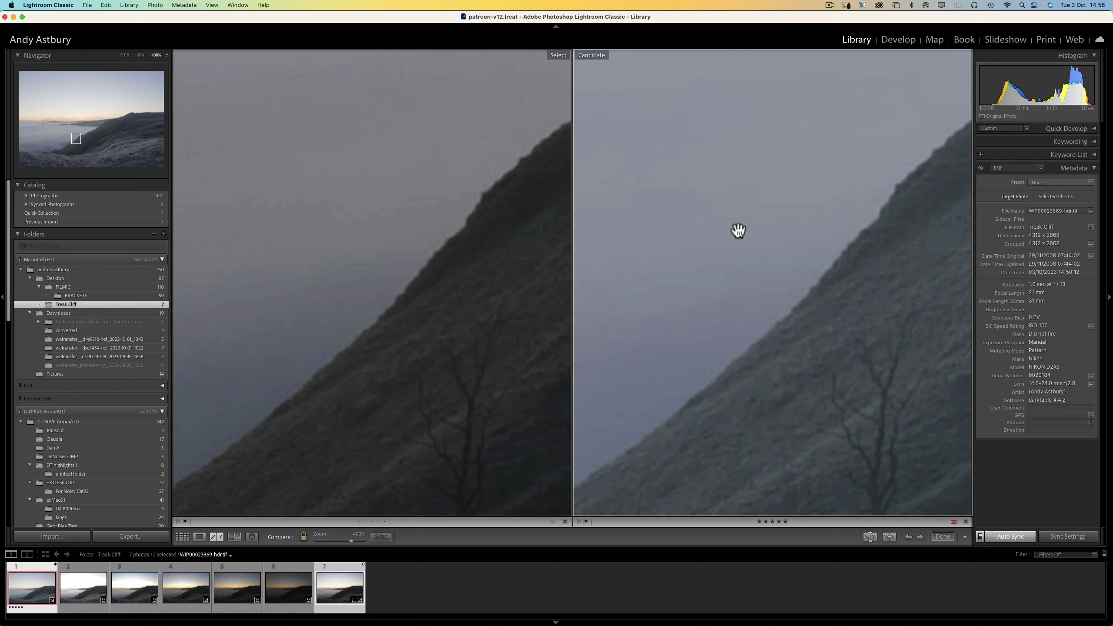
left_click(826, 386)
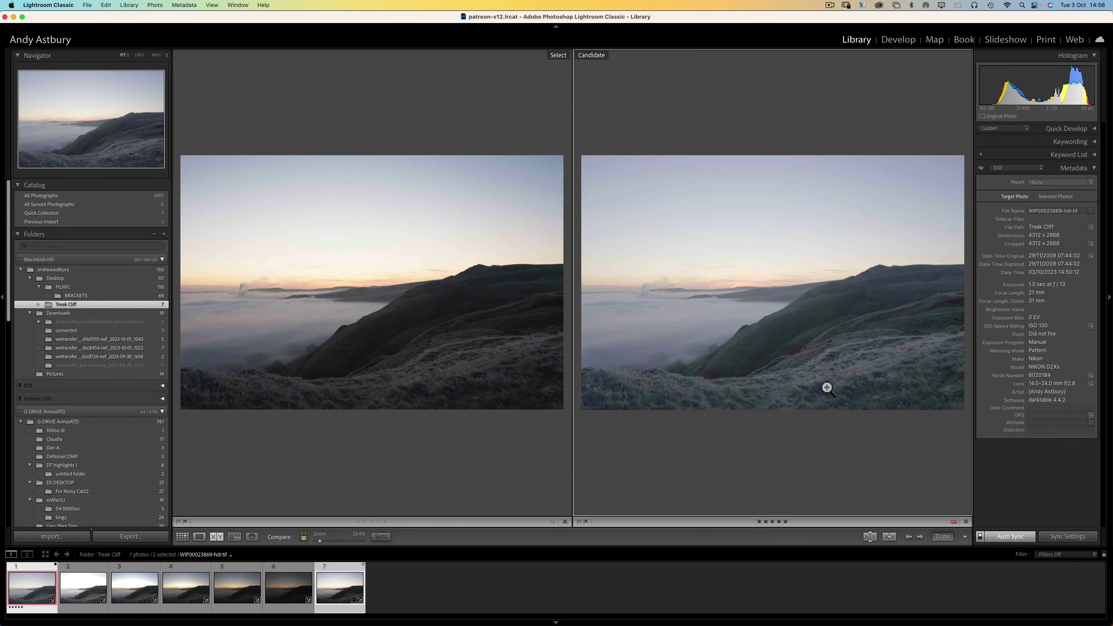
Compare the metadata of the HDR-2.dng and darktable TIFF versions, then switch to Loupe view.
left_click(358, 268)
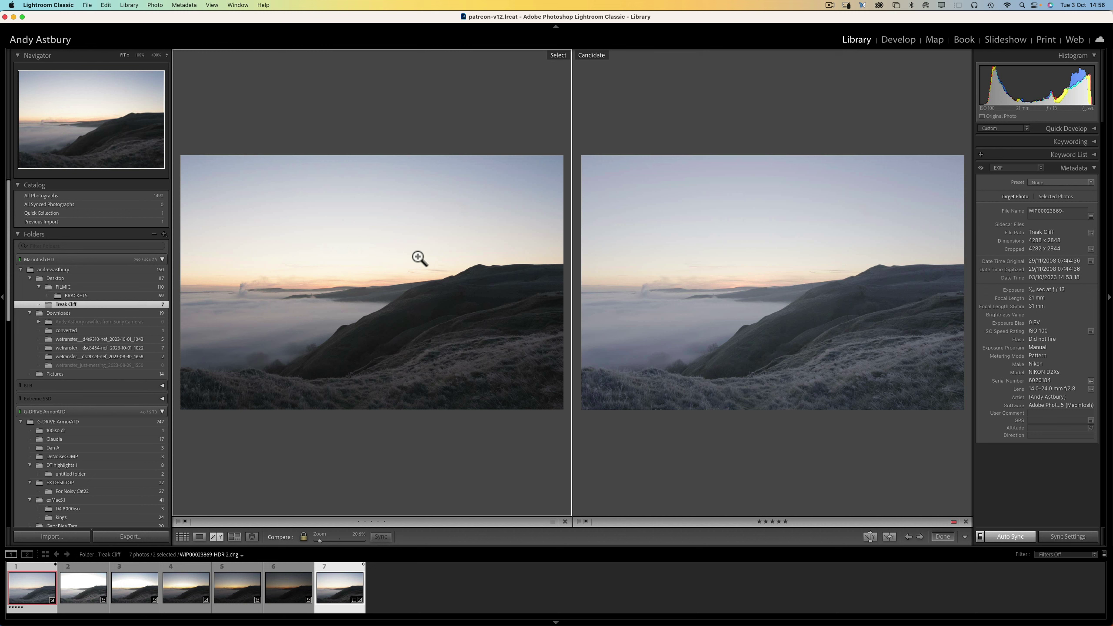
left_click(741, 250)
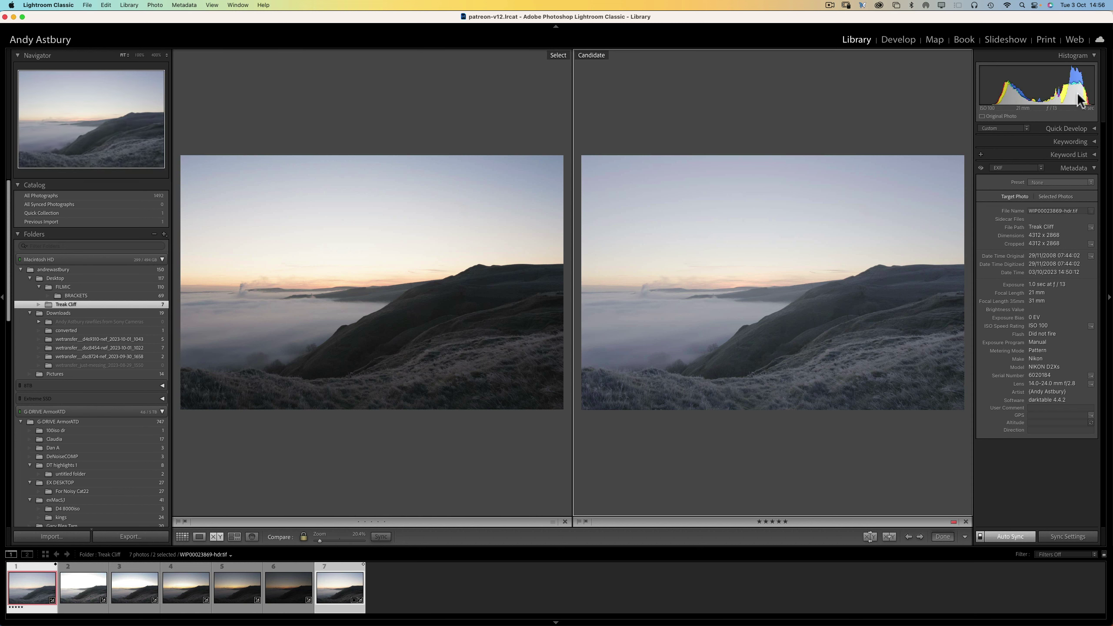
left_click(435, 285)
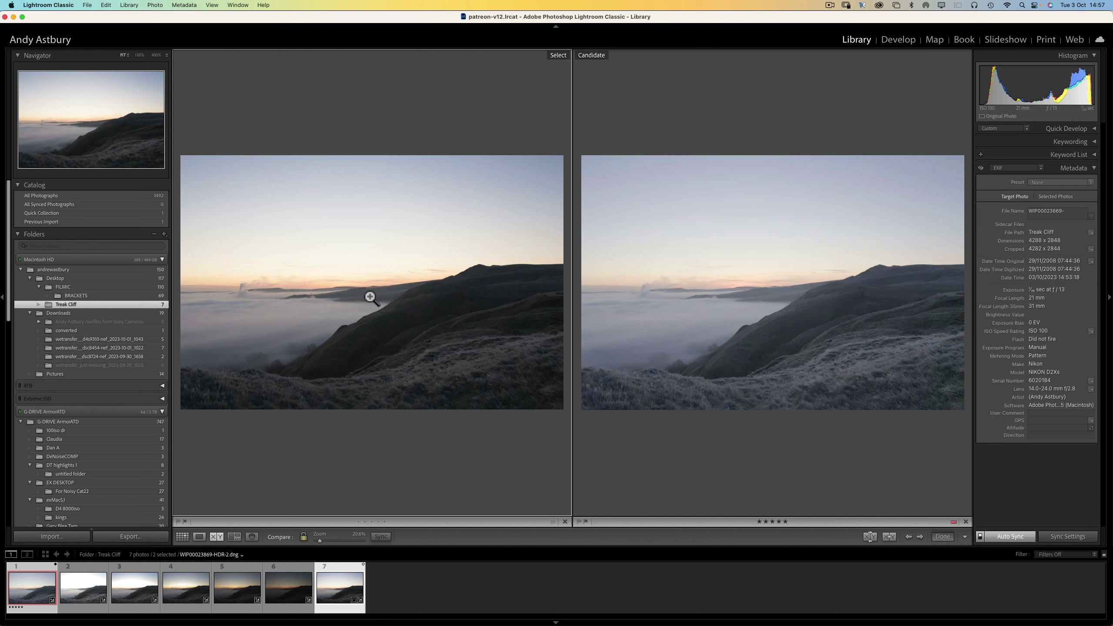
left_click(201, 537)
Select WIP00023869-hdr.tif in the Develop module and apply the Treak Cliff Punchy user preset.
left_click(443, 601)
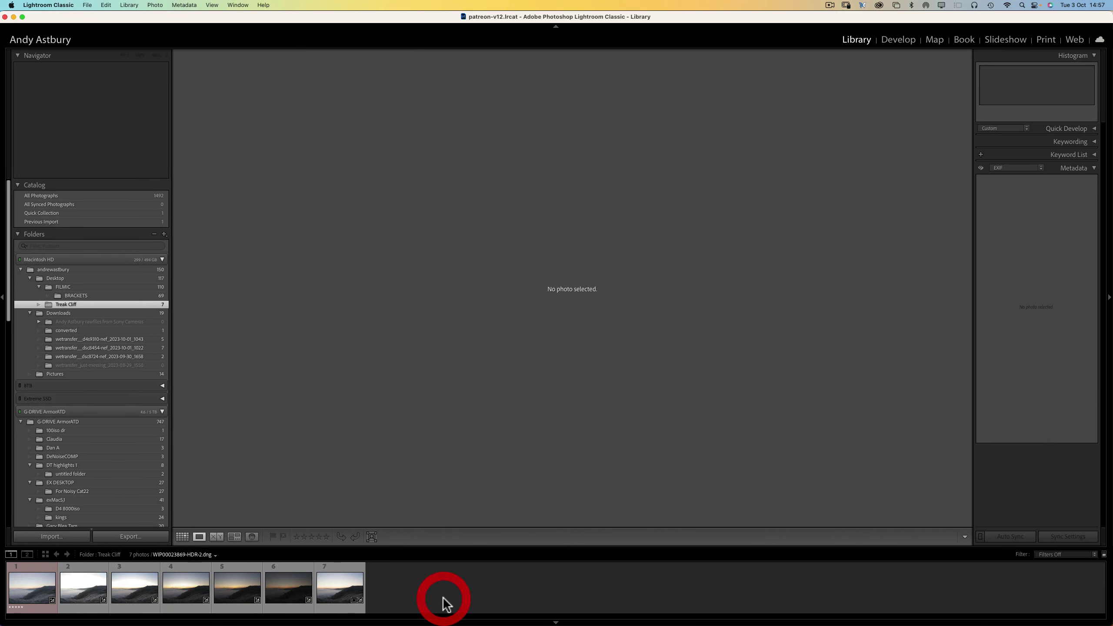
key("super+z")
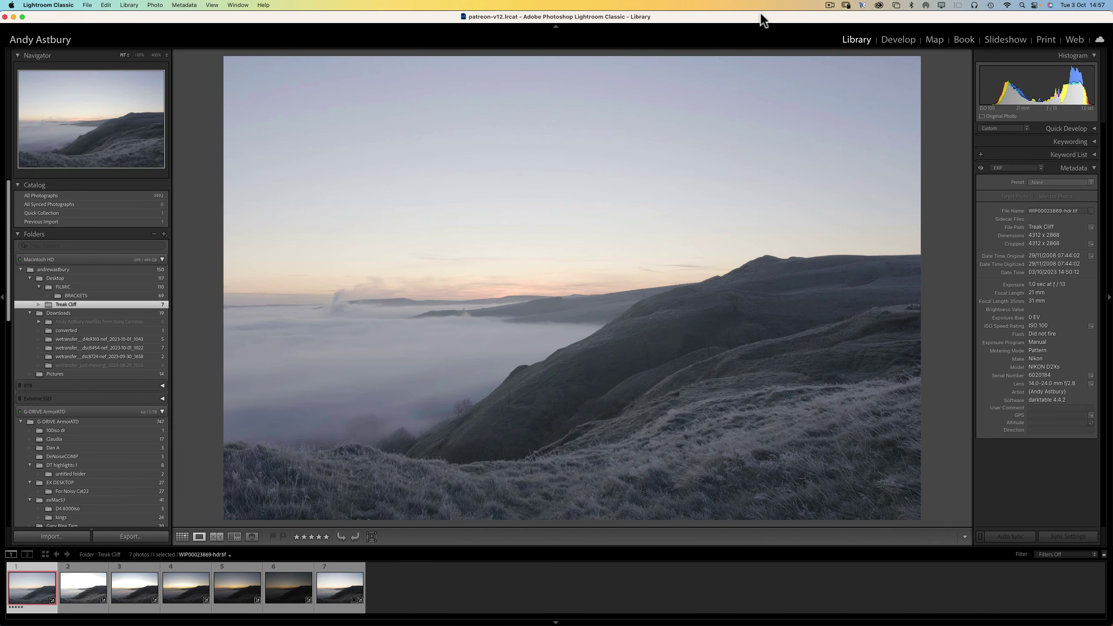
left_click(894, 39)
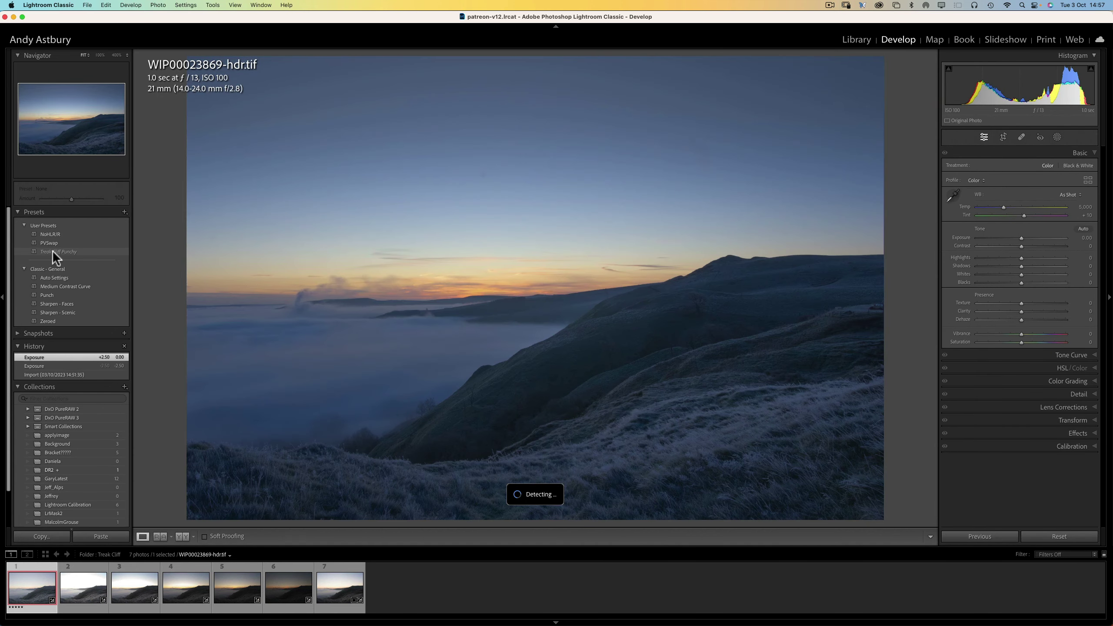
left_click(53, 253)
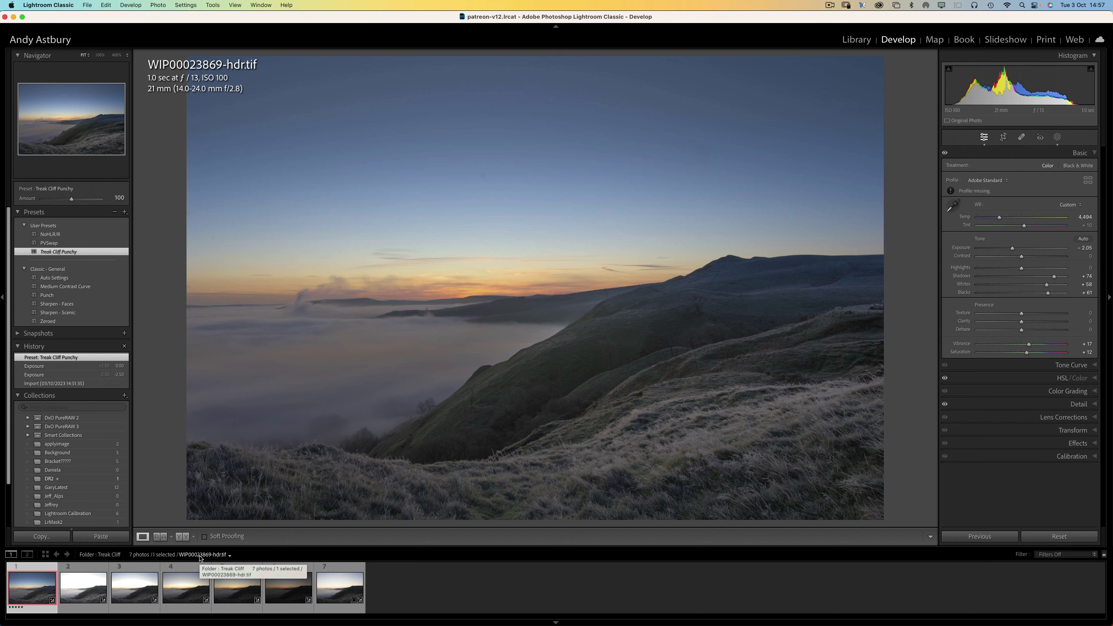
Apply Treak Cliff Punchy to WIP00023869-HDR-2.dng, then reselect the darktable TIFF.
left_click(344, 595)
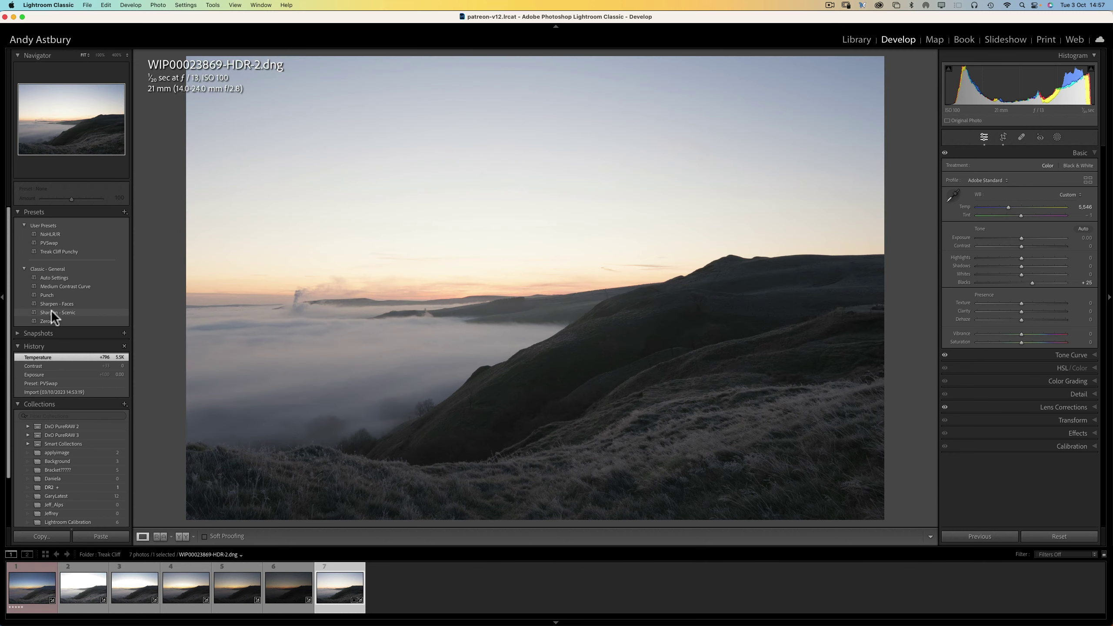
left_click(49, 251)
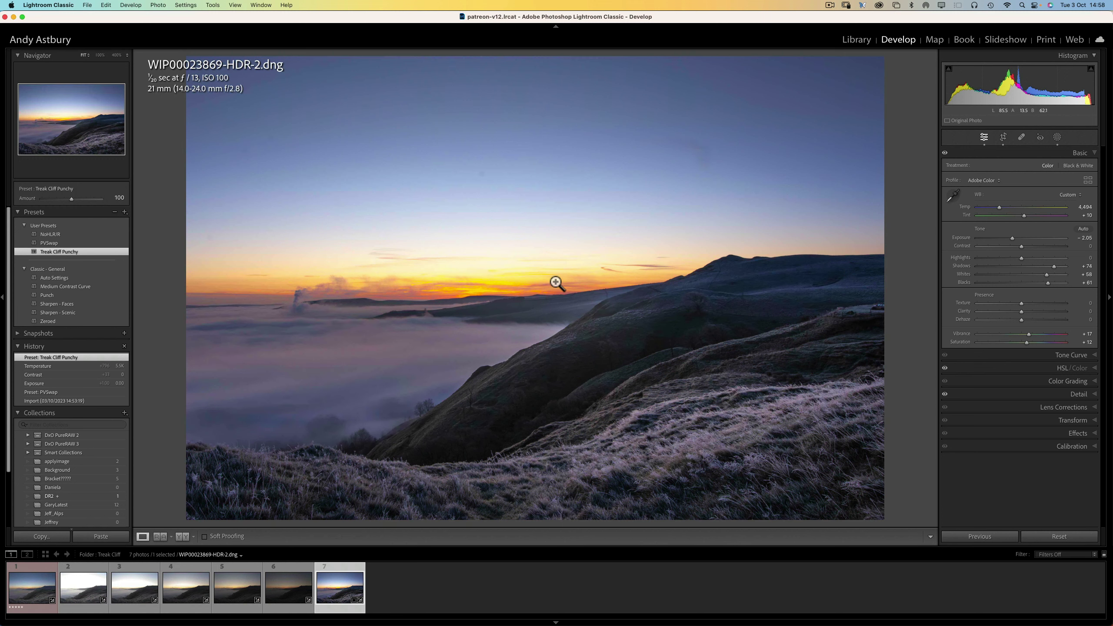
left_click(29, 588)
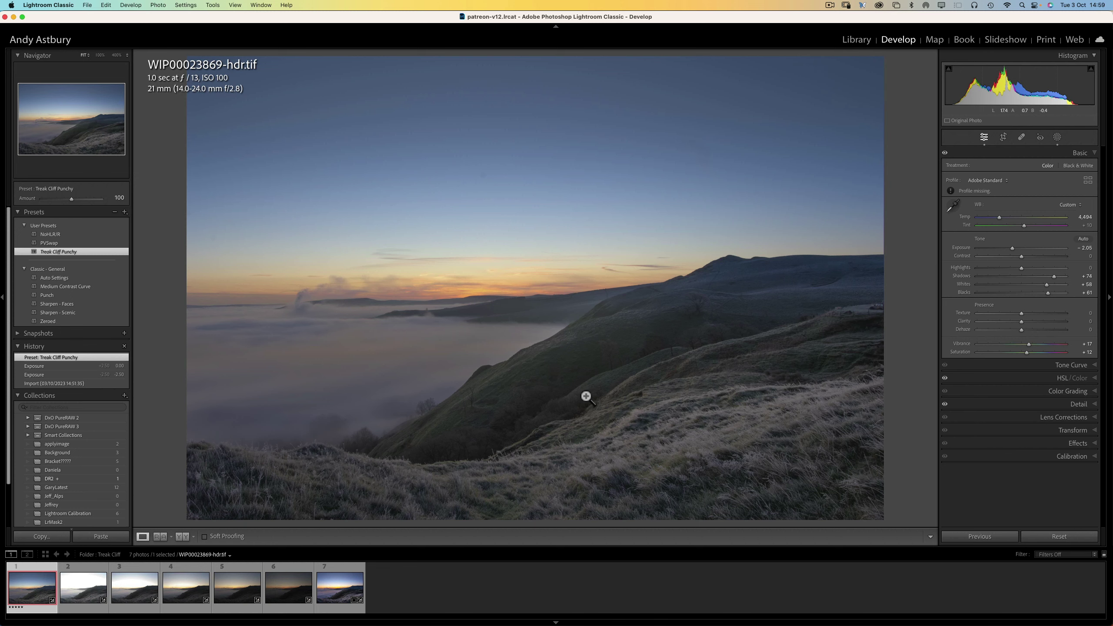
Inspect the hillside ridge at 400% and drop the TIFF's sharpening amount from 28 to 0.
left_click(629, 389)
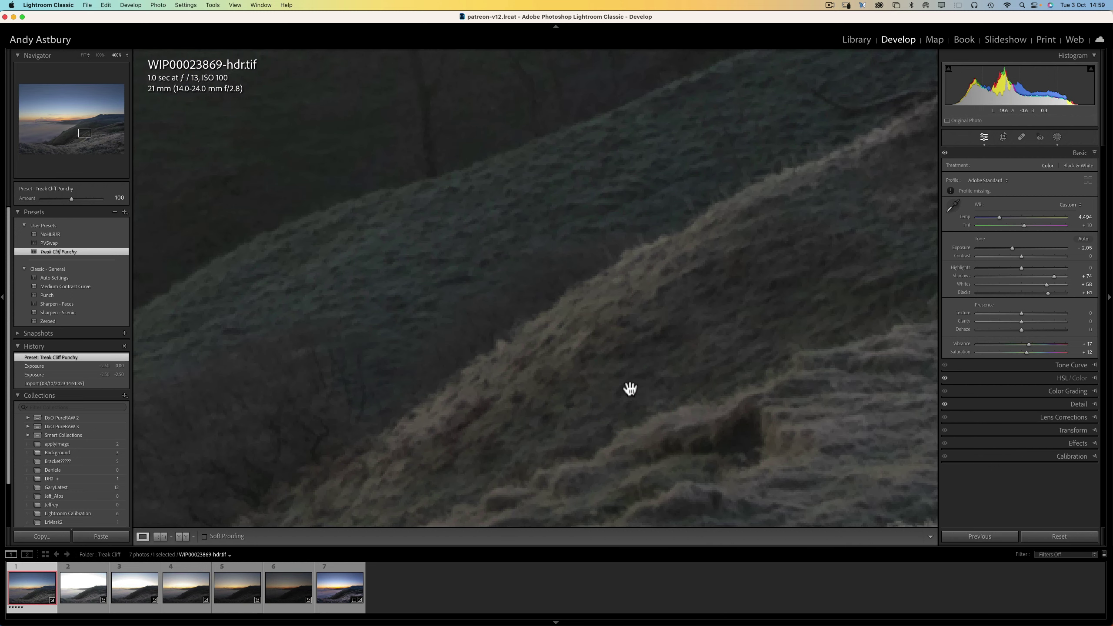
left_click(100, 55)
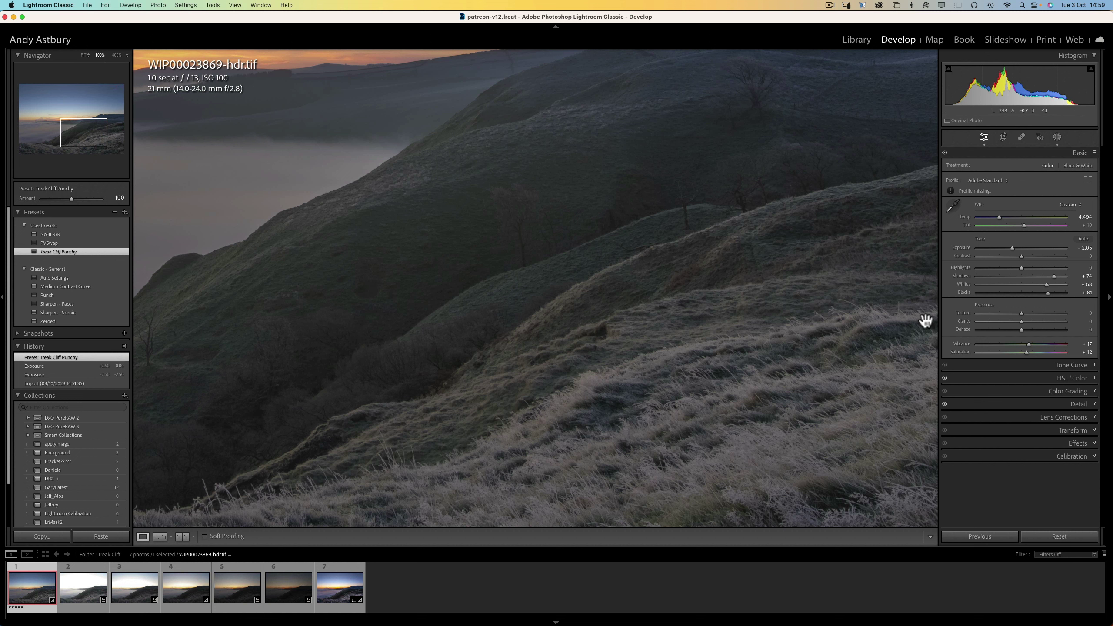
left_click(1075, 403)
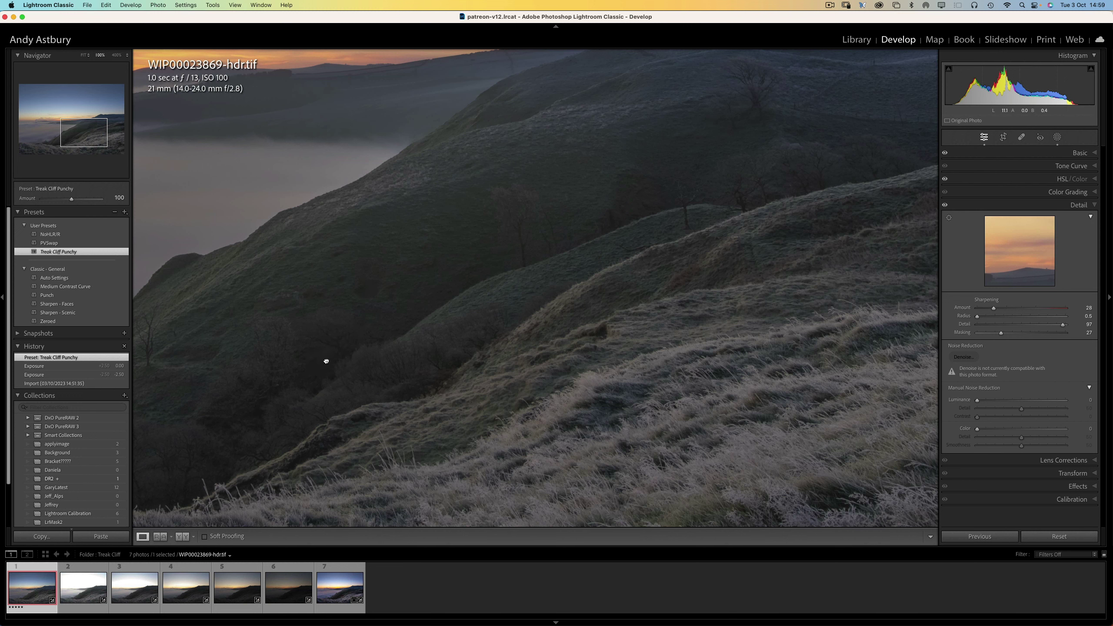
left_click_drag(326, 363, 586, 417)
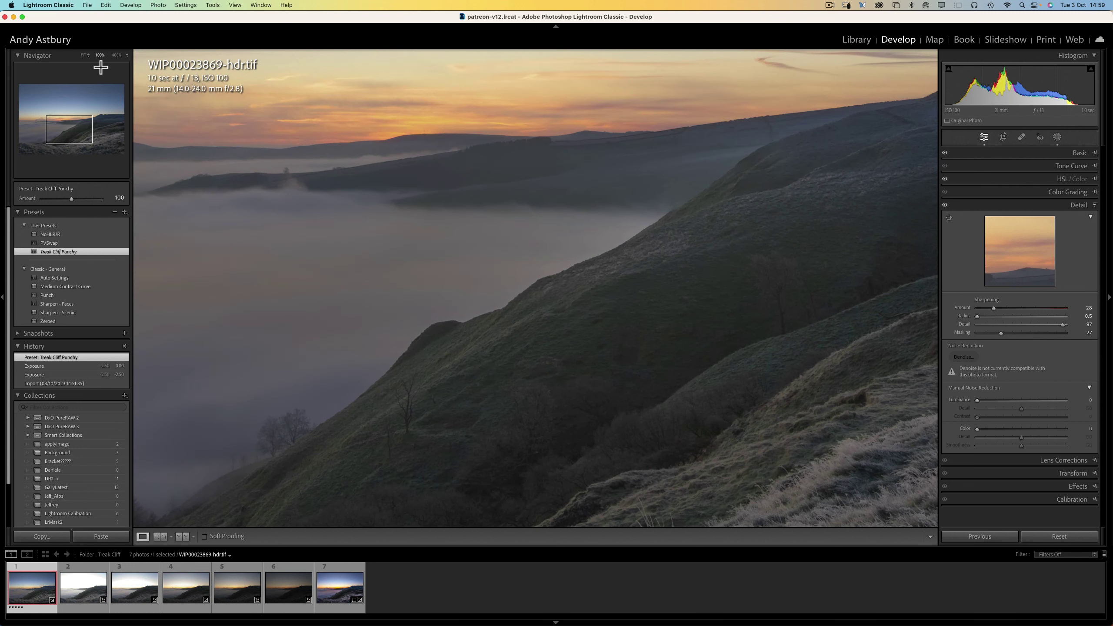
left_click(117, 56)
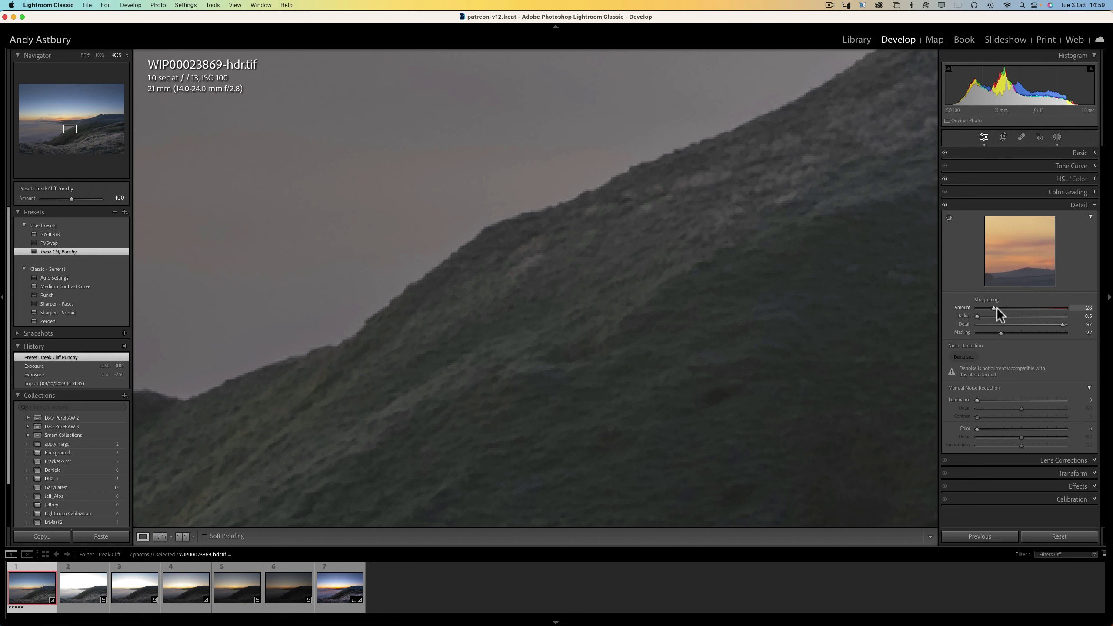
left_click_drag(993, 306, 973, 307)
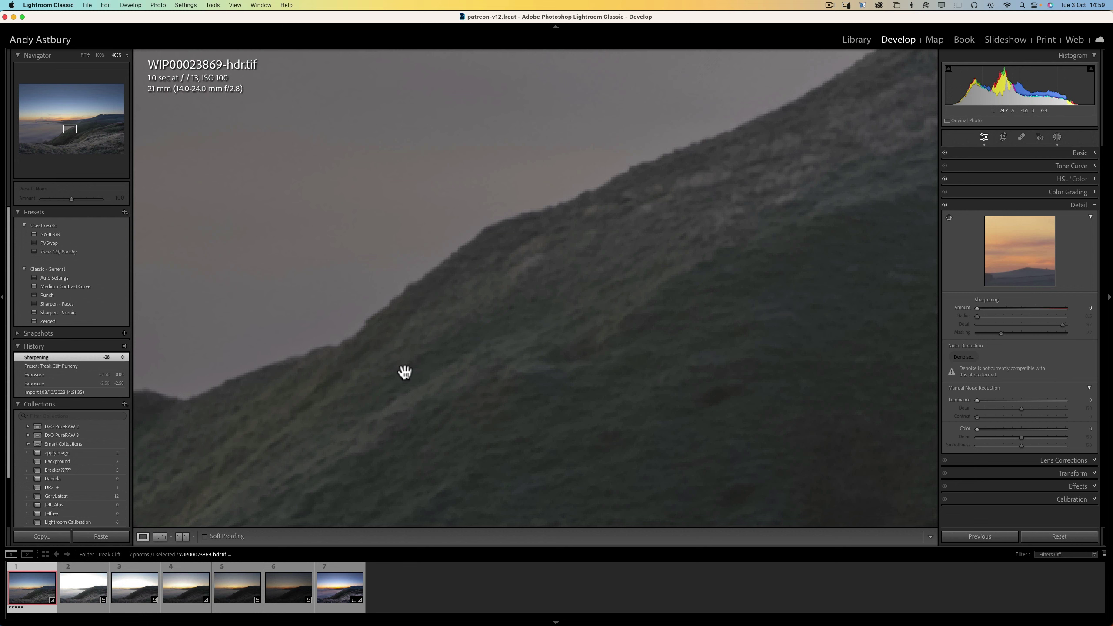
Apply the PVSwap preset to HDR-2.dng and lower its sharpening amount from 40 to 0.
left_click(336, 588)
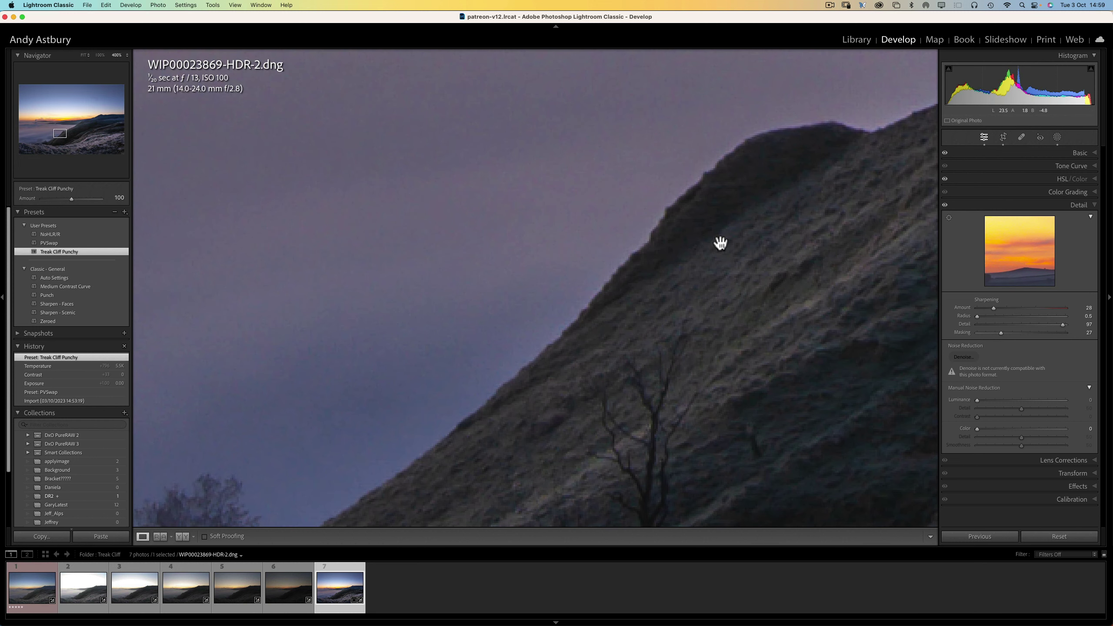
left_click_drag(718, 241, 592, 322)
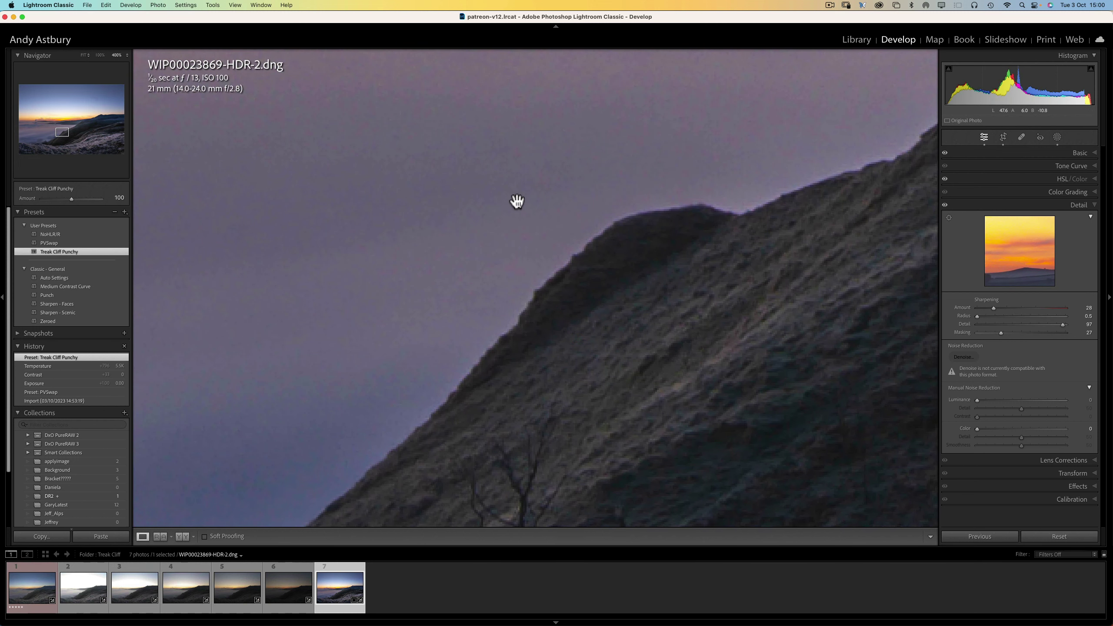
left_click(70, 243)
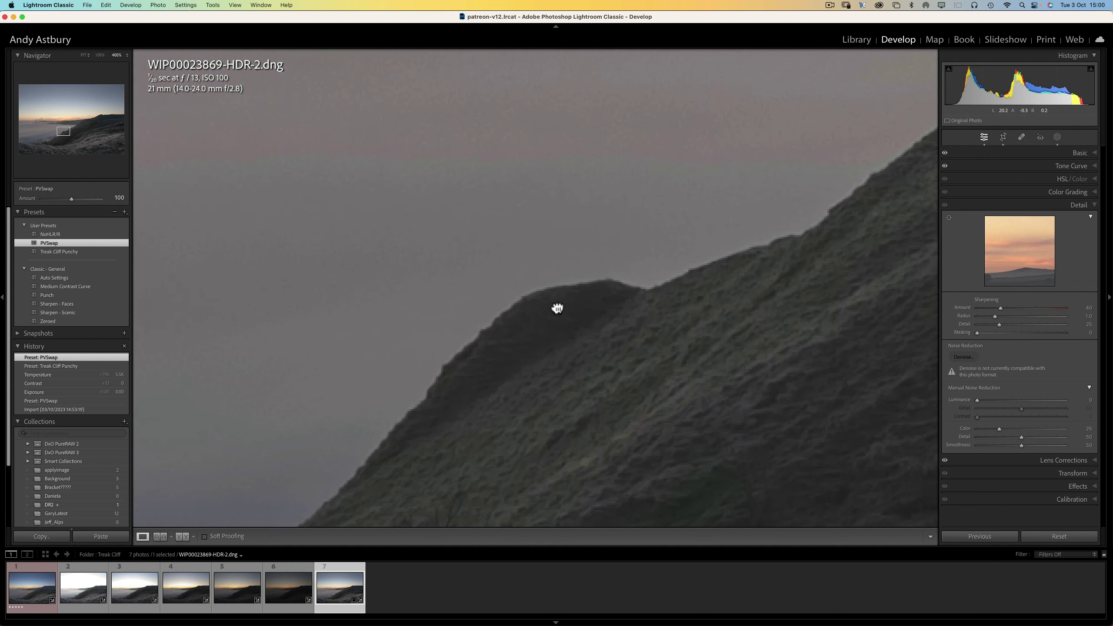
left_click(545, 309)
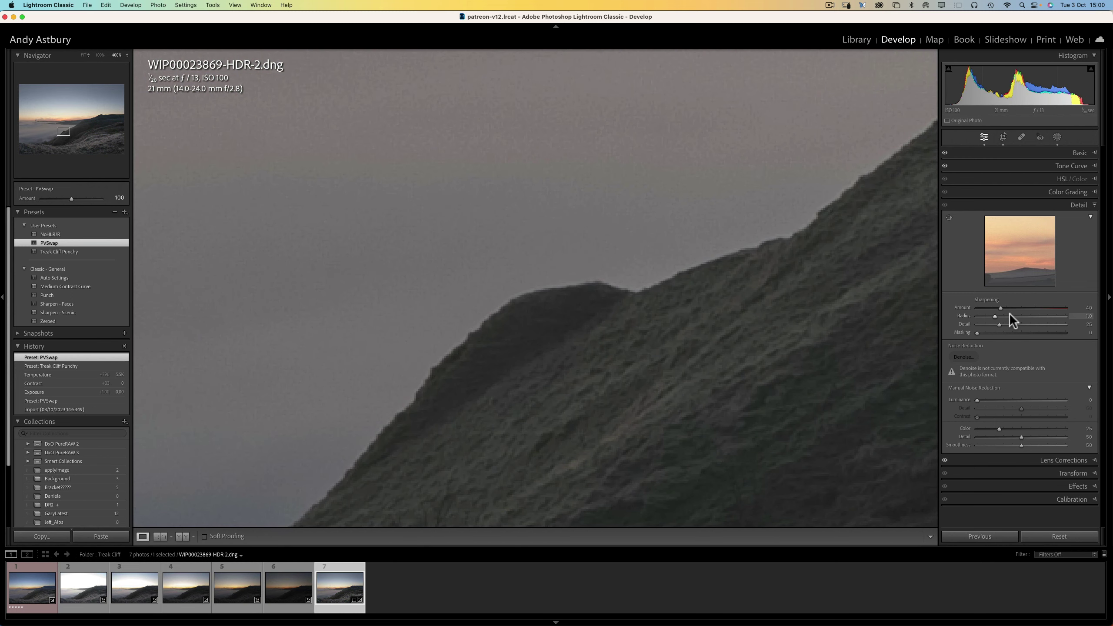
left_click_drag(1002, 312, 940, 312)
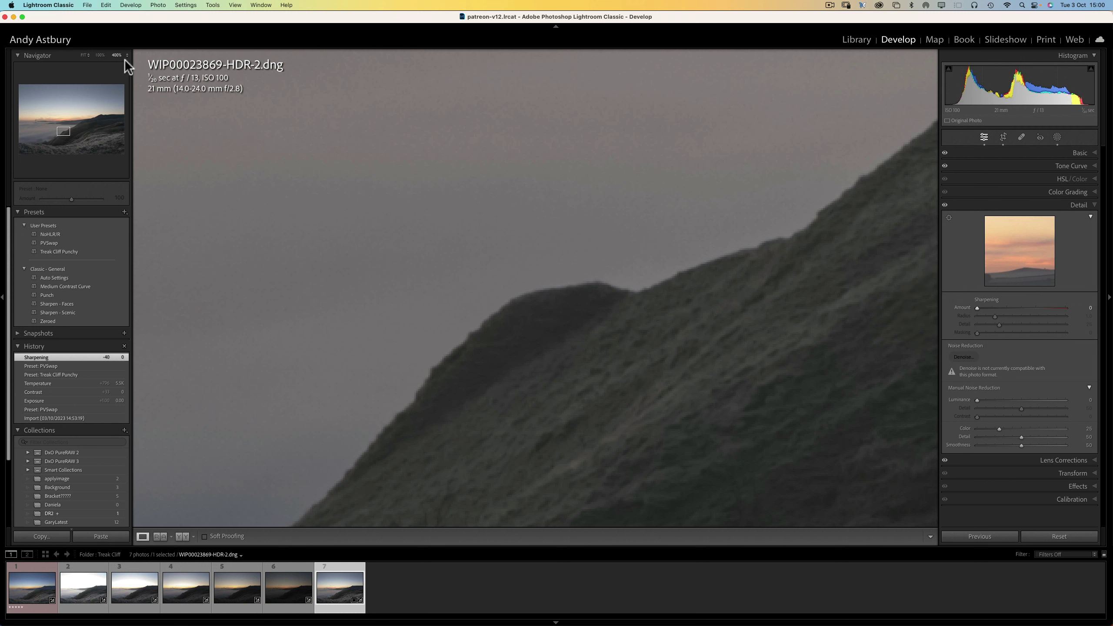
Pan across the sky and ridge at 400%, then return to the Fit view.
left_click_drag(827, 249, 512, 403)
left_click_drag(830, 296, 371, 553)
left_click_drag(710, 299, 444, 379)
left_click_drag(708, 105, 385, 342)
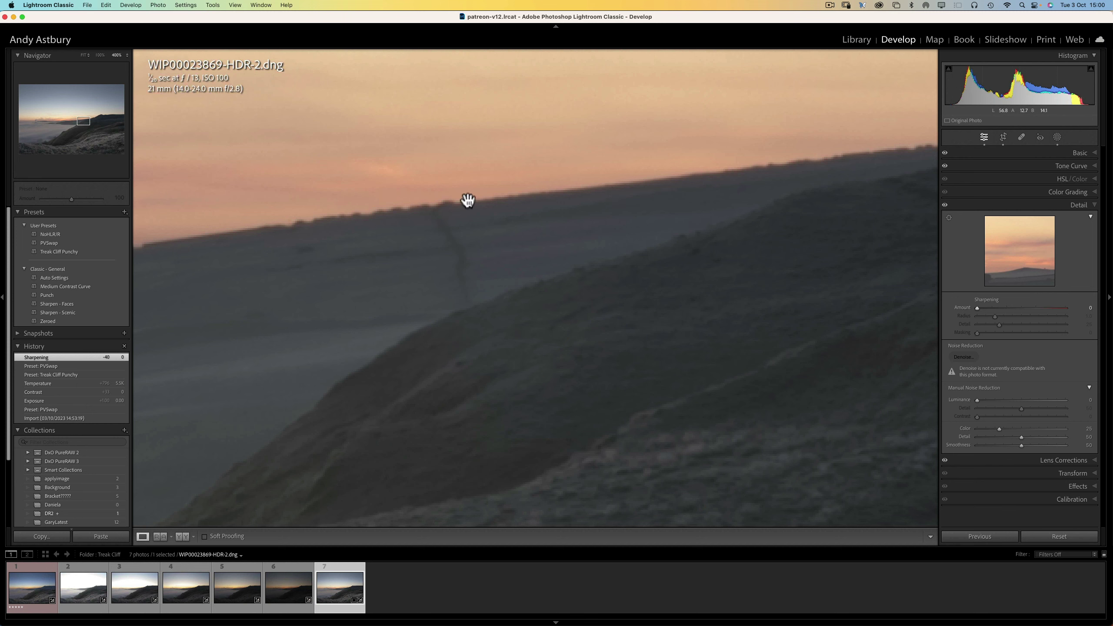
left_click(531, 191)
left_click(629, 477)
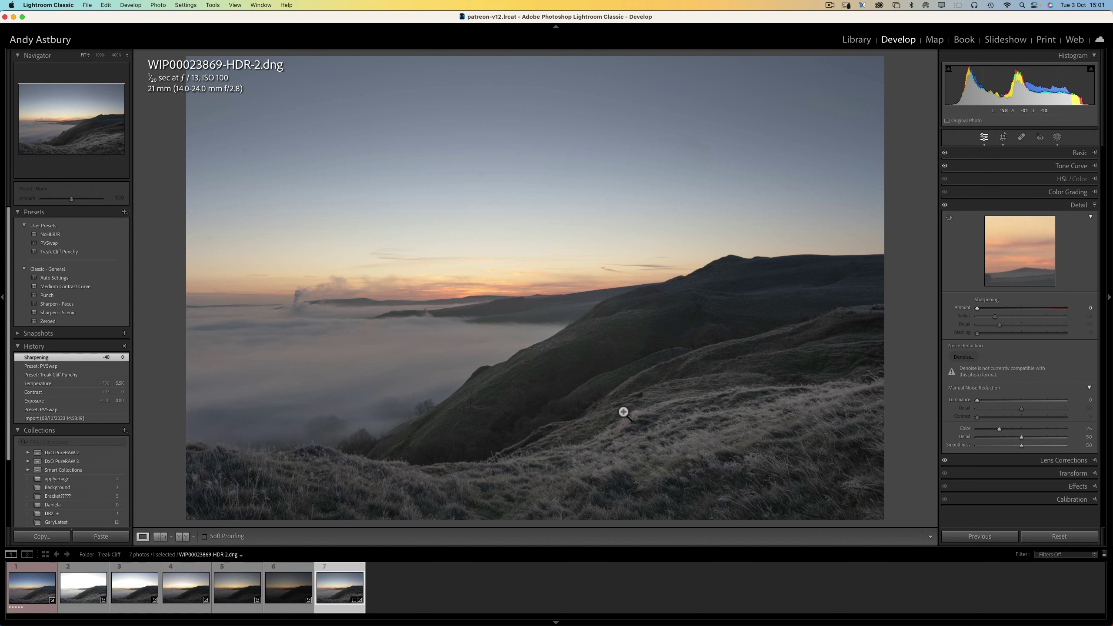
Apply PVSwap to the darktable TIFF and set contrast +15, shadows +10, clarity +46.
left_click(26, 600)
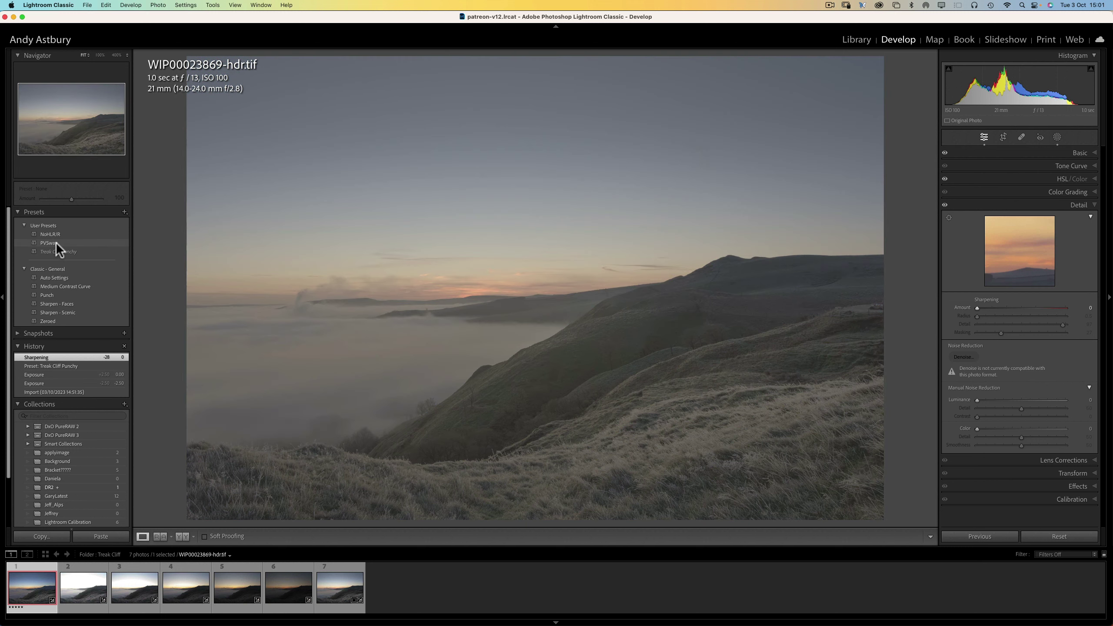
left_click(52, 243)
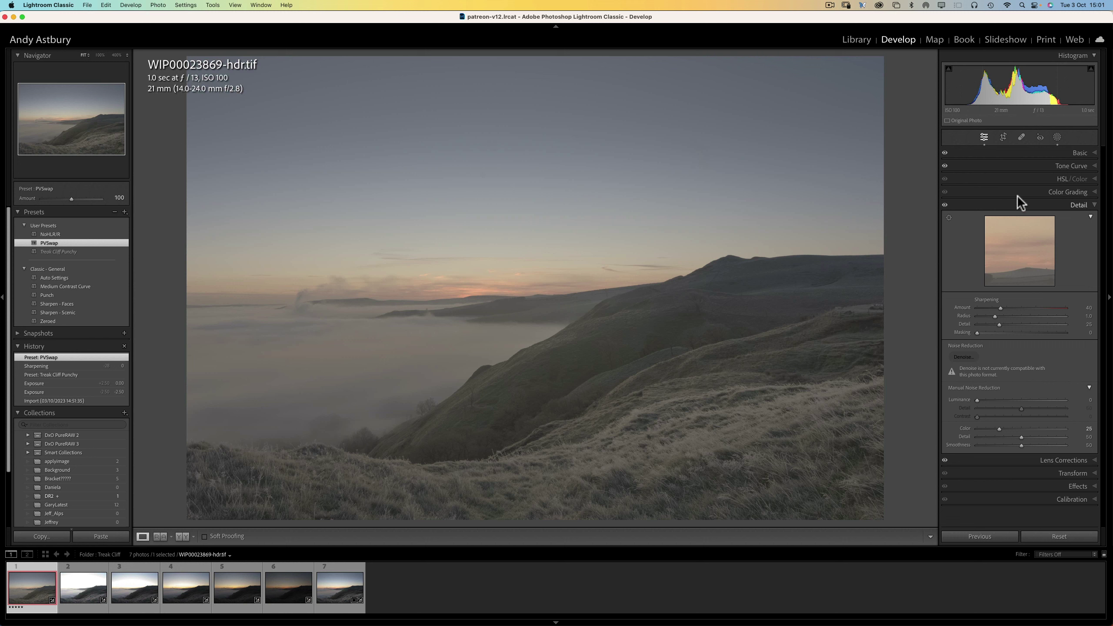
left_click(1080, 153)
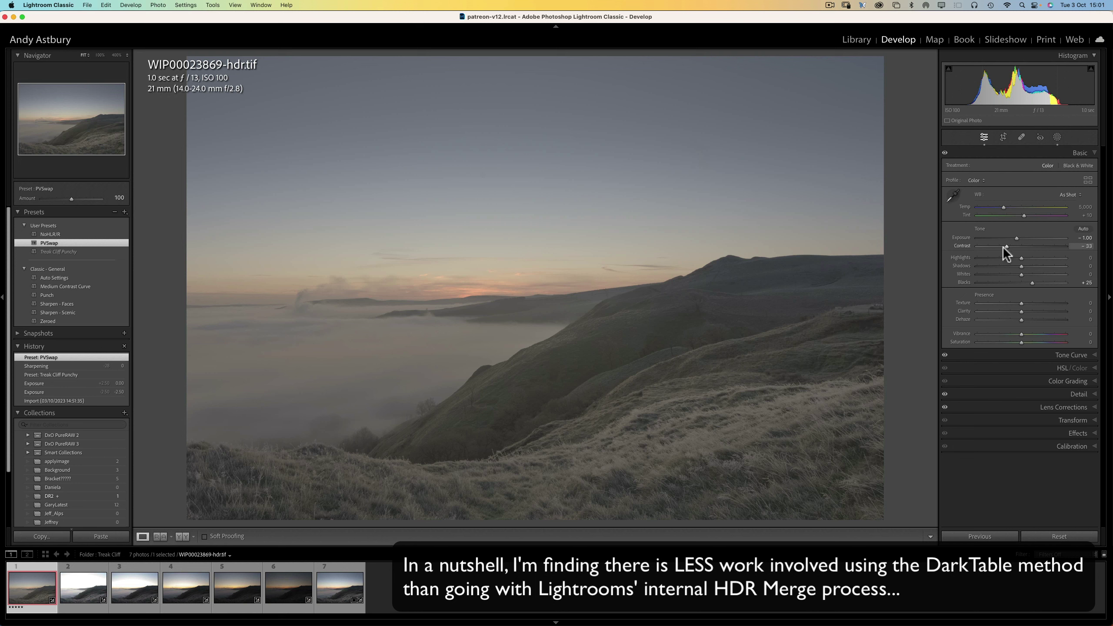
left_click_drag(1006, 245, 1024, 263)
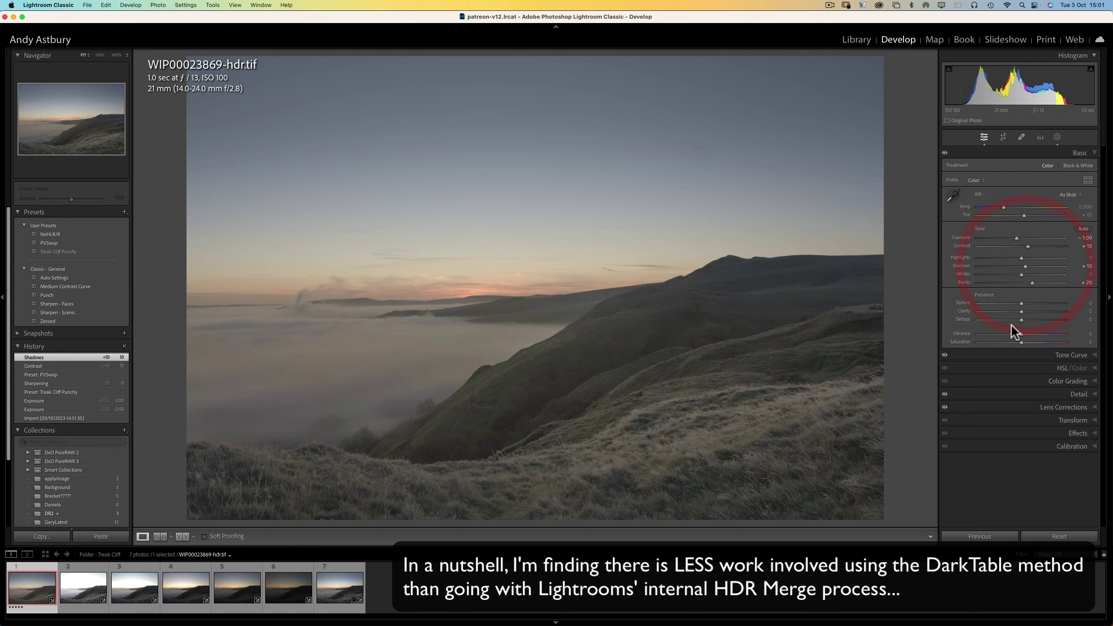
left_click_drag(1021, 310, 1041, 310)
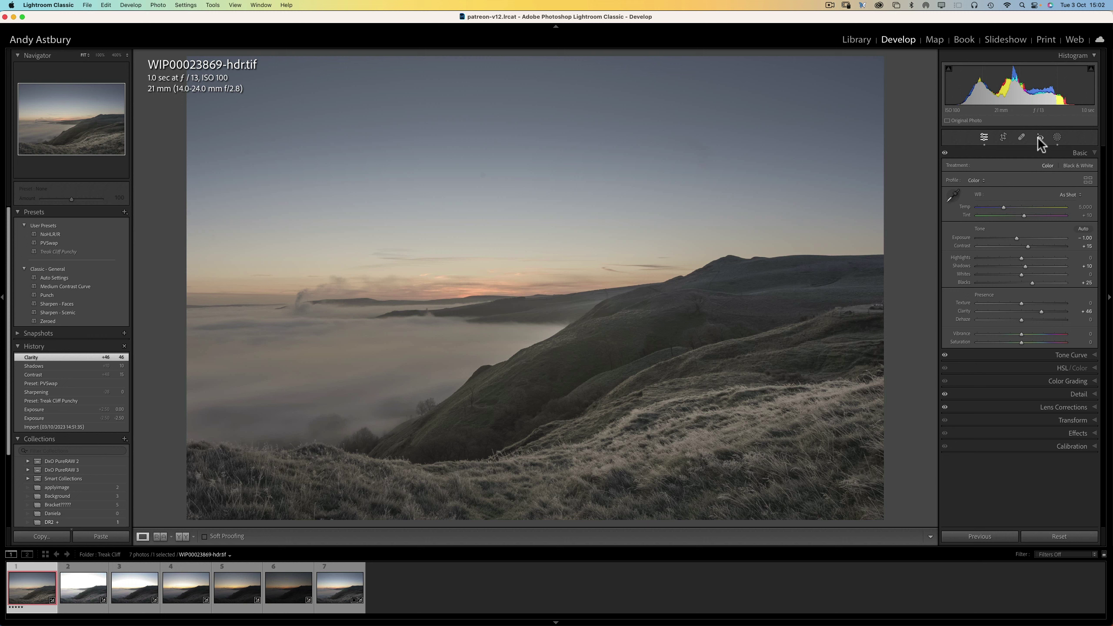
Create a sky mask intersected with a linear gradient fading from upper sky to the horizon.
left_click(1057, 137)
left_click(967, 167)
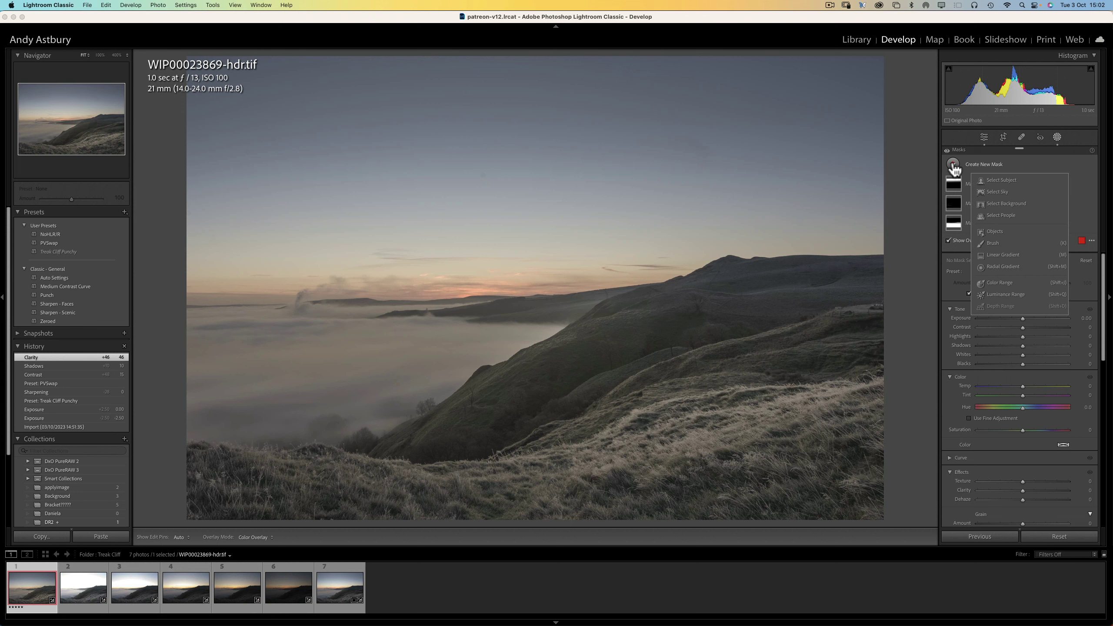
left_click(996, 188)
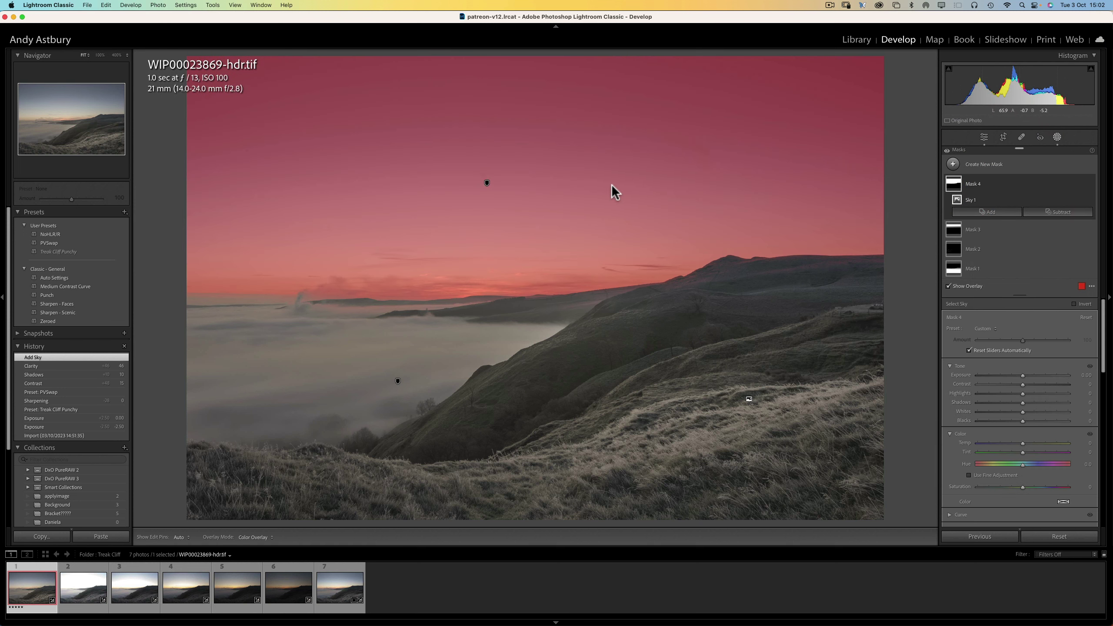
left_click(1038, 213, "alt")
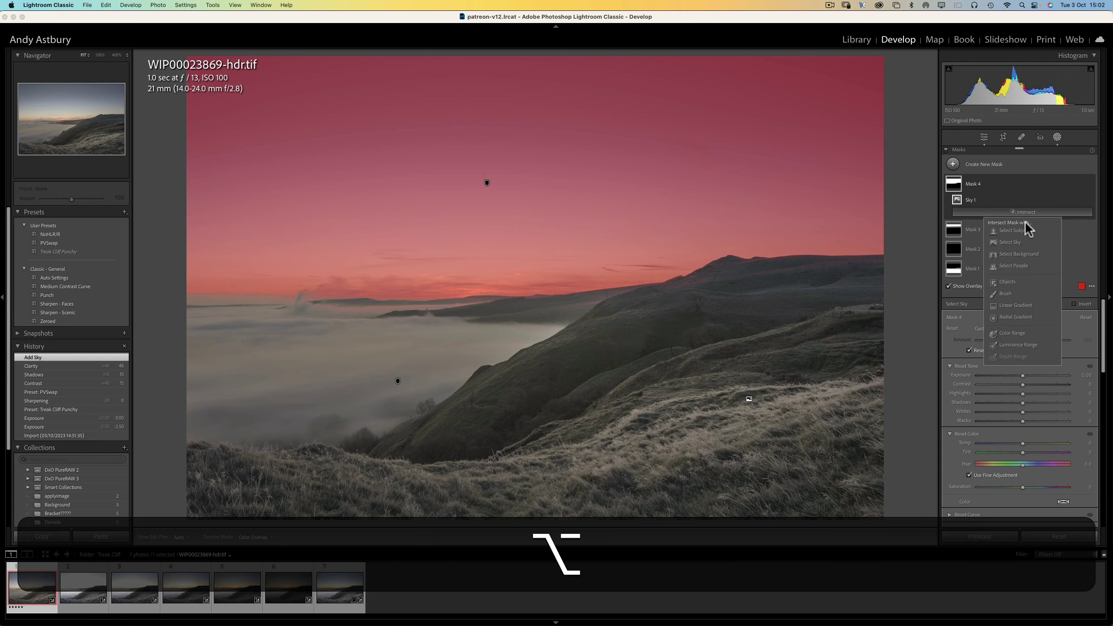
left_click(1008, 303, "alt")
left_click_drag(503, 147, 518, 292)
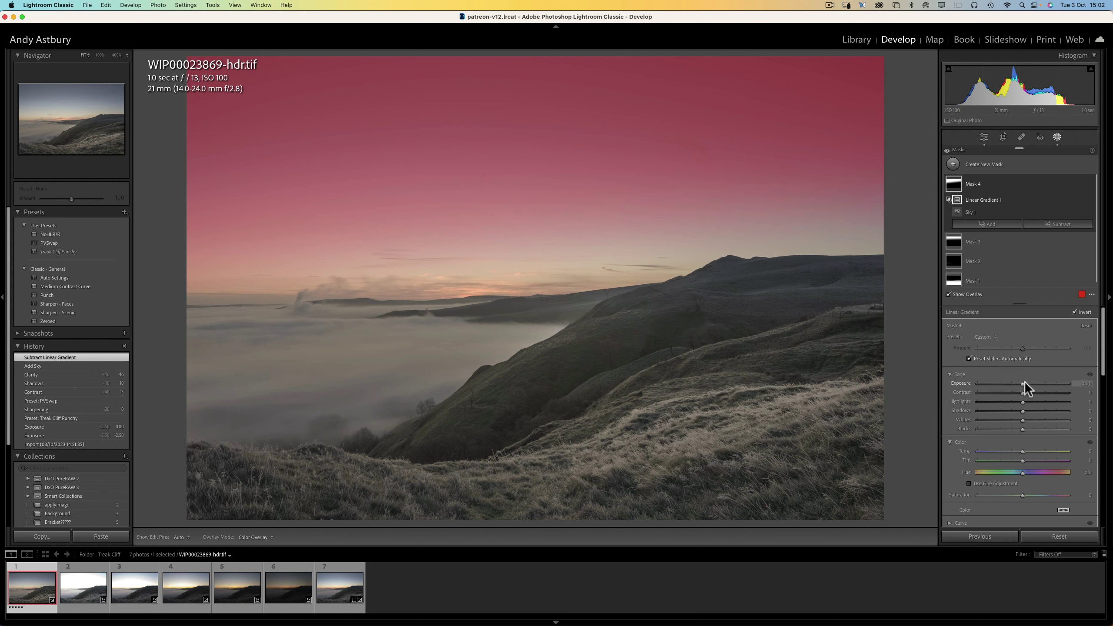
Hide the mask overlay and give the masked sky exposure −0.35 and saturation 23.
key("o")
left_click_drag(1022, 382, 1019, 381)
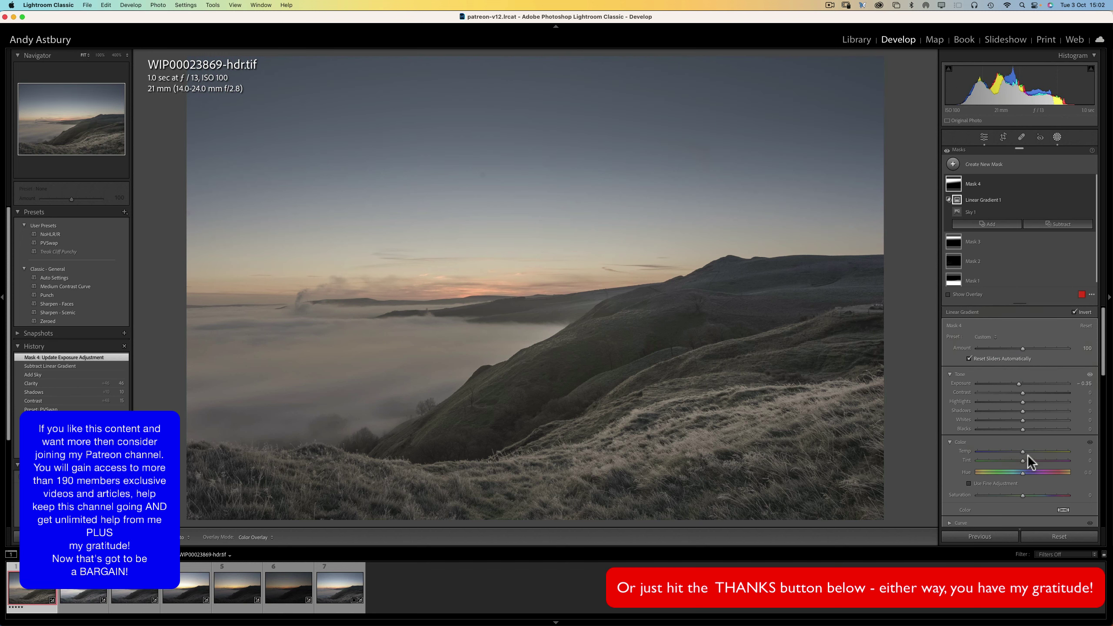
left_click_drag(1021, 494, 1031, 491)
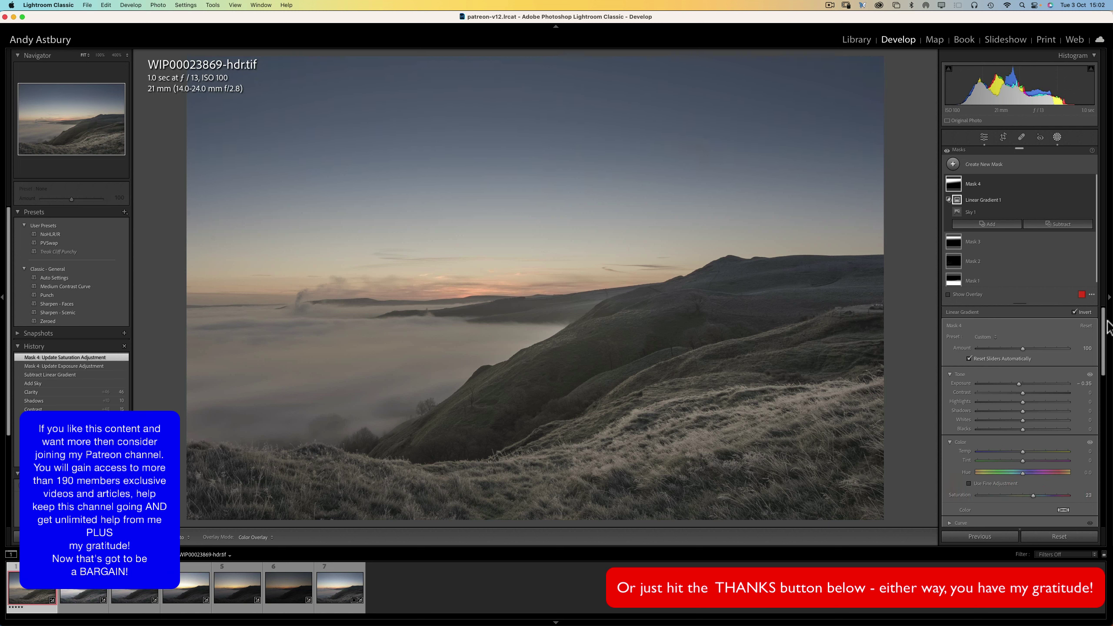
left_click_drag(1105, 327, 1103, 422)
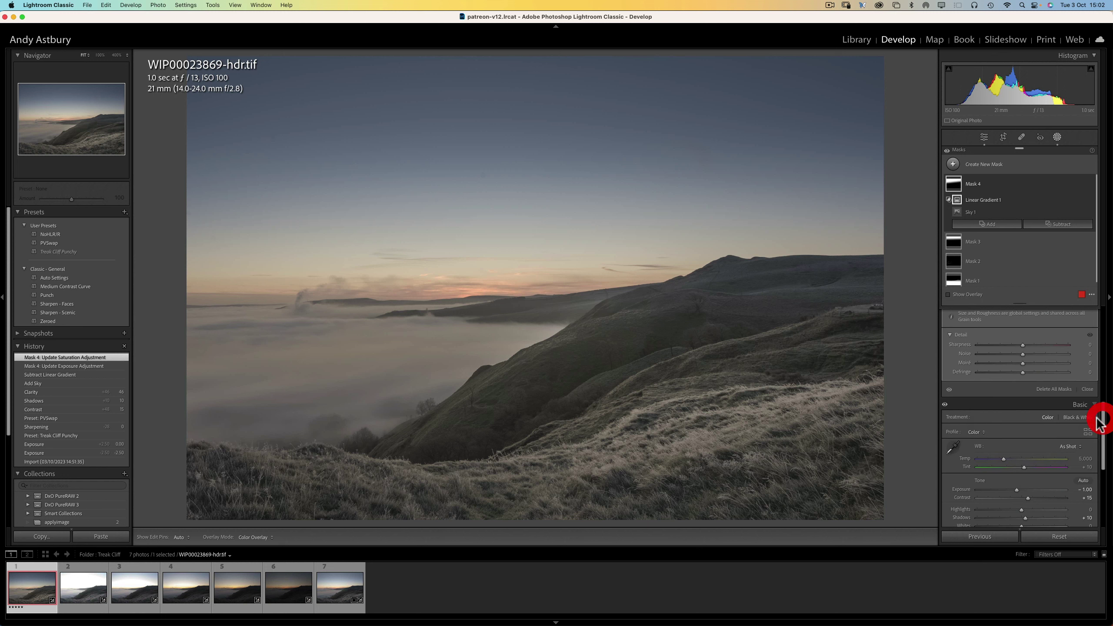
In HSL/Color Saturation, set Red +14, Orange +33, Yellow +32, Aqua +22, Blue +11.
left_click(1087, 389)
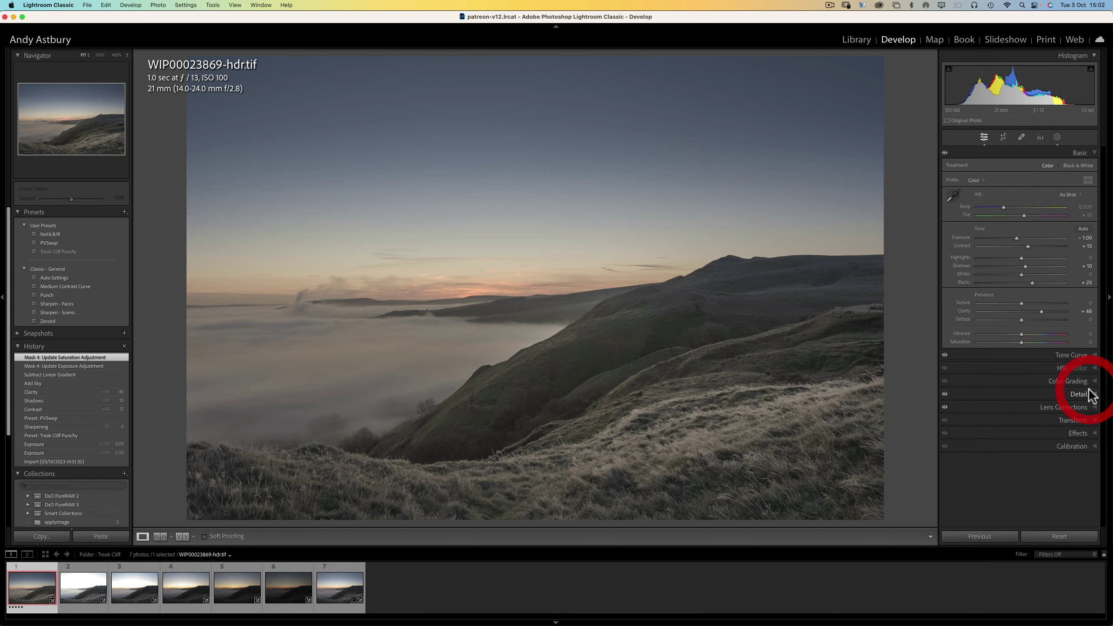
left_click(1064, 368)
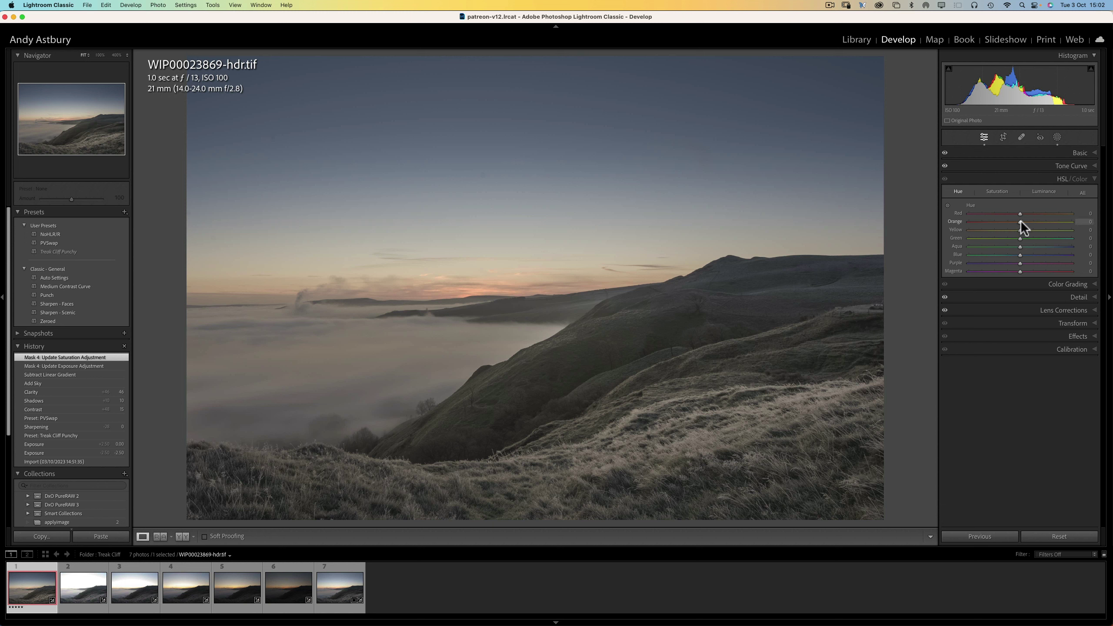
left_click(1007, 193)
left_click(995, 191)
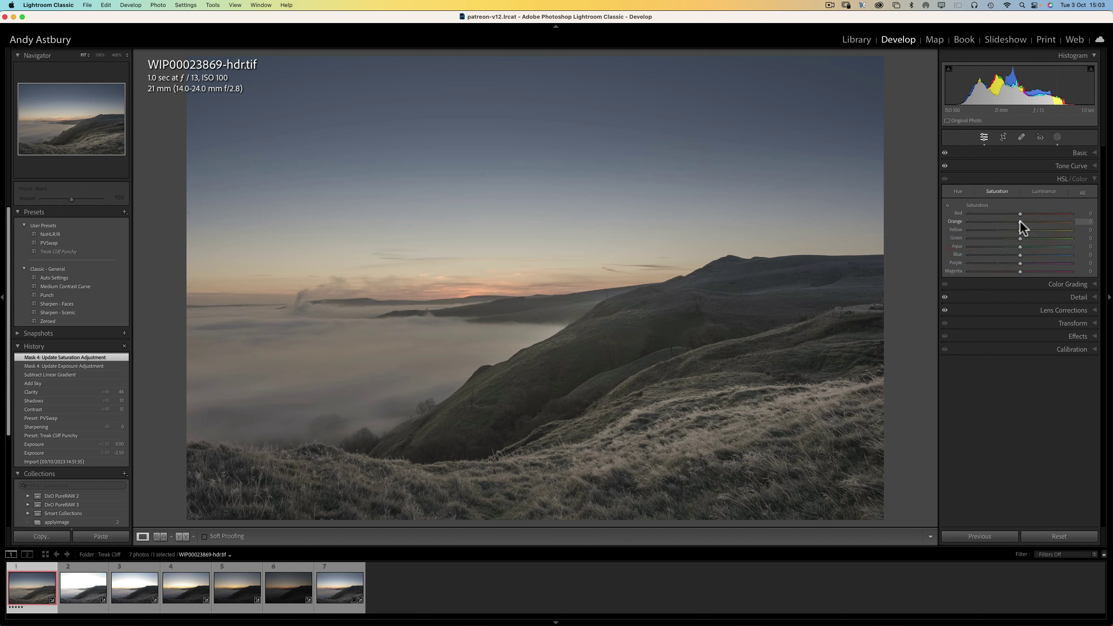
left_click_drag(1019, 221, 1036, 225)
left_click(1039, 220)
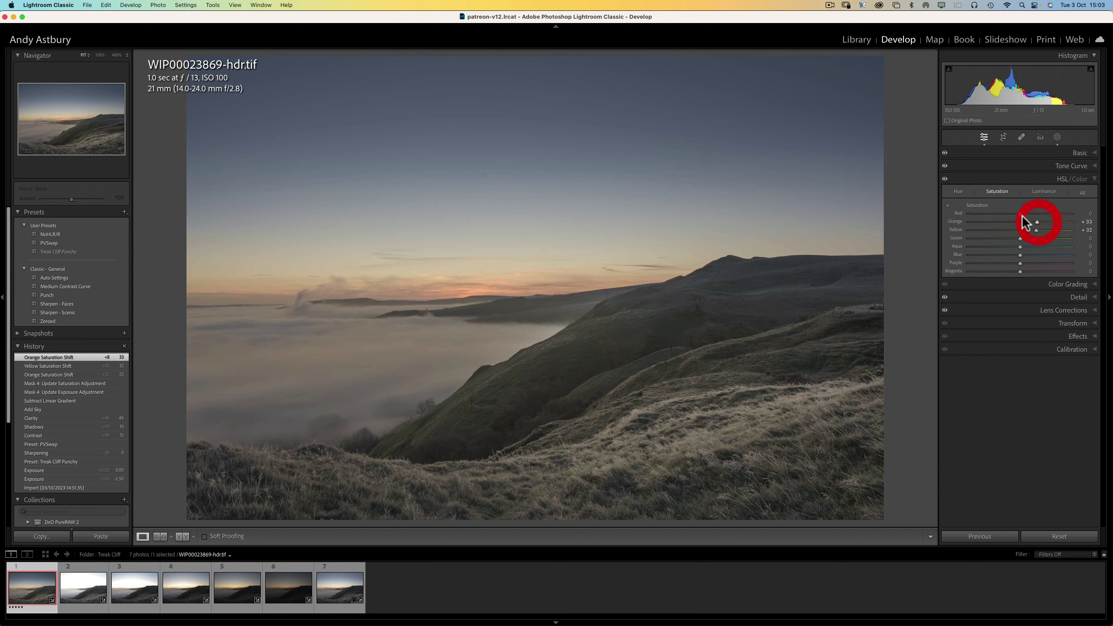
left_click_drag(1021, 212, 1027, 213)
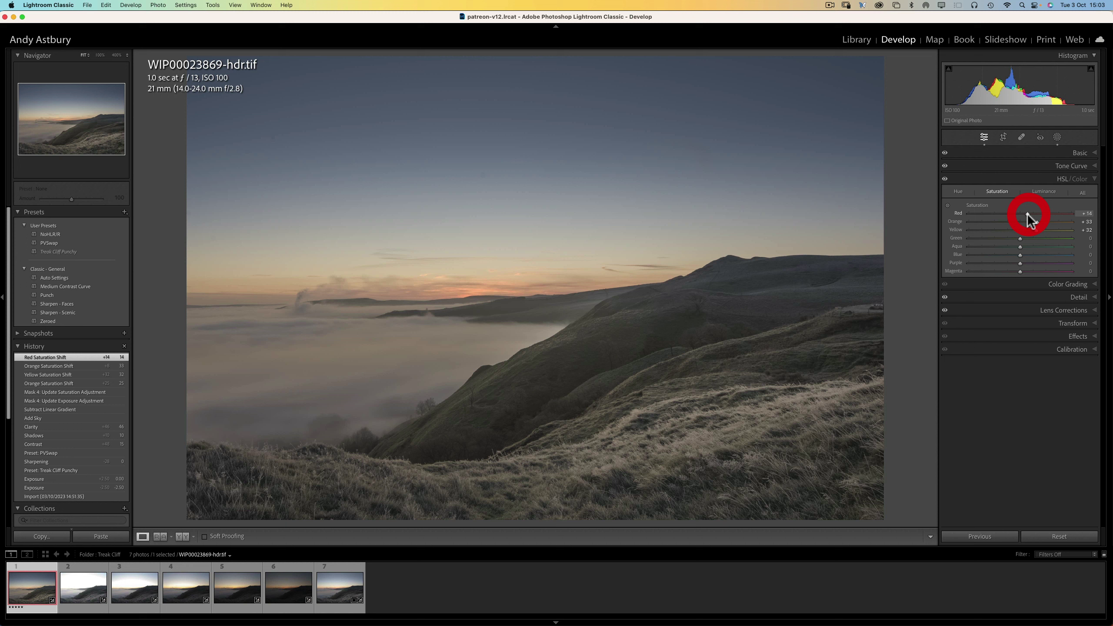
left_click_drag(1019, 253, 1030, 244)
left_click(1024, 249)
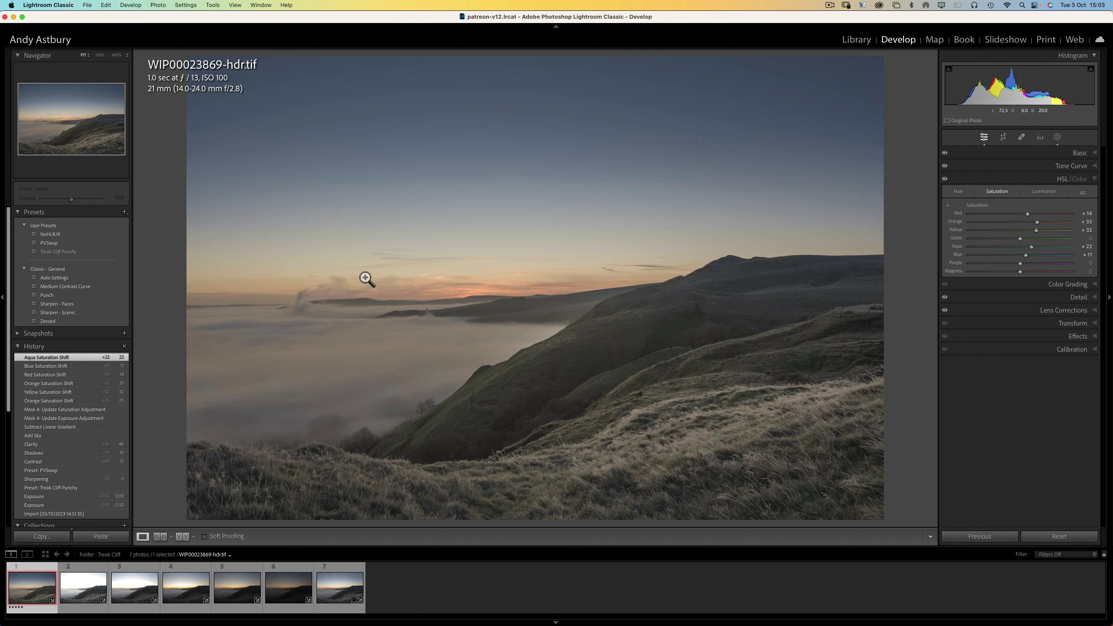
left_click(317, 298)
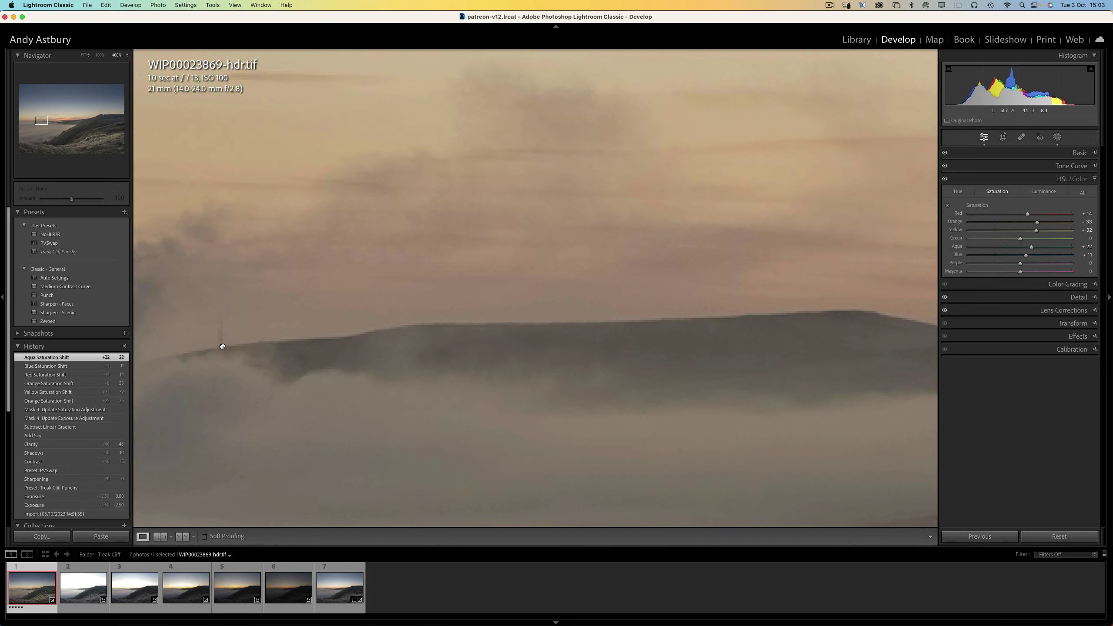
left_click_drag(222, 346, 576, 303)
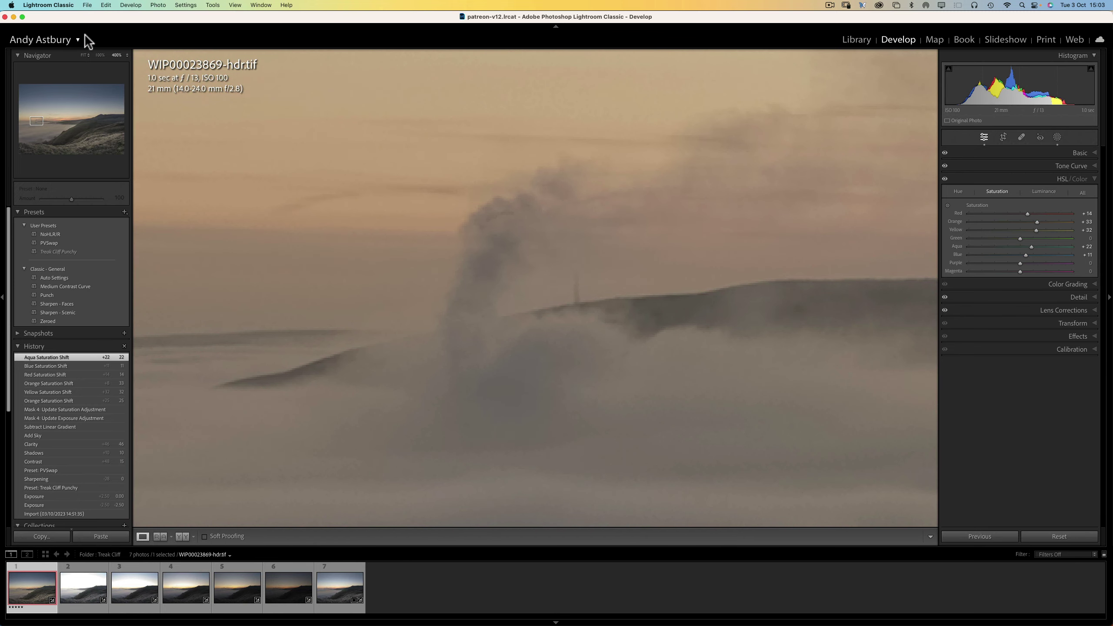
left_click(100, 55)
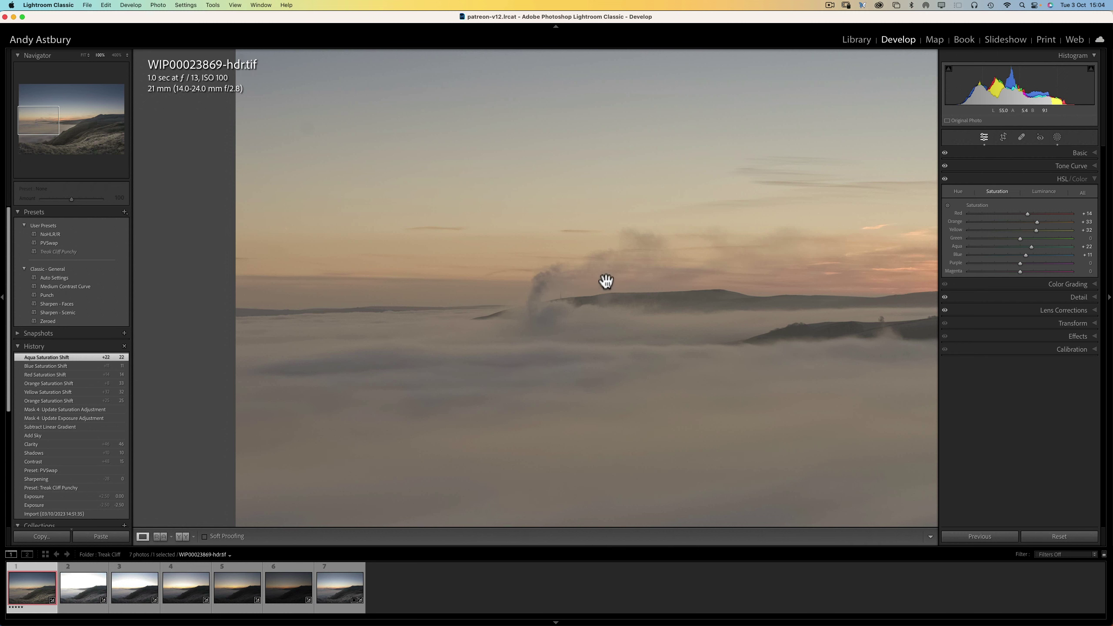
left_click(722, 317)
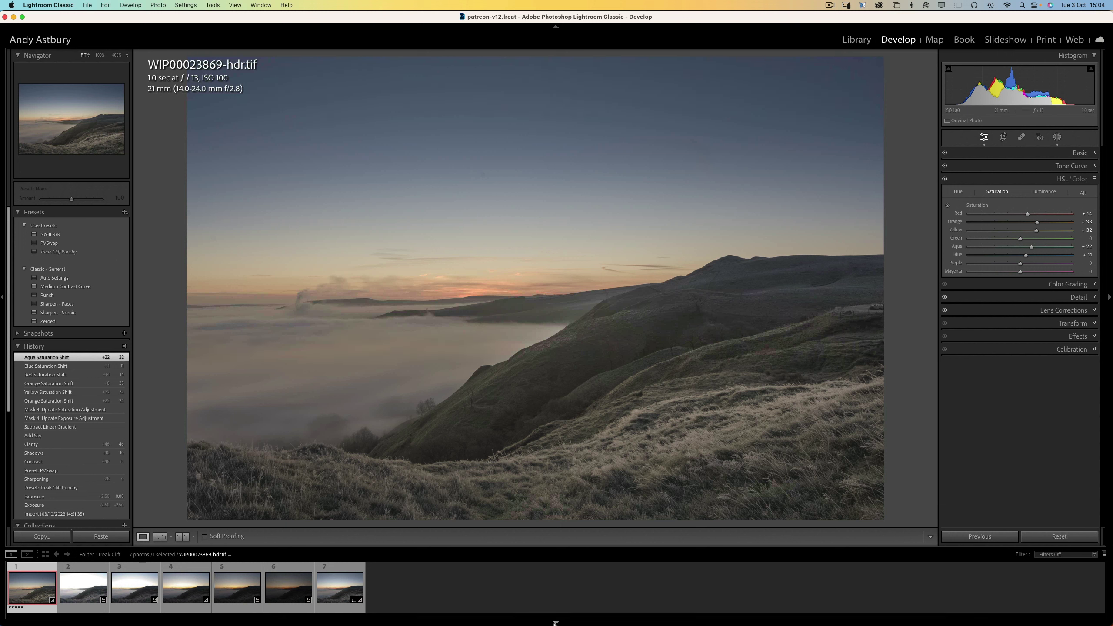
mouse_move(553, 623)
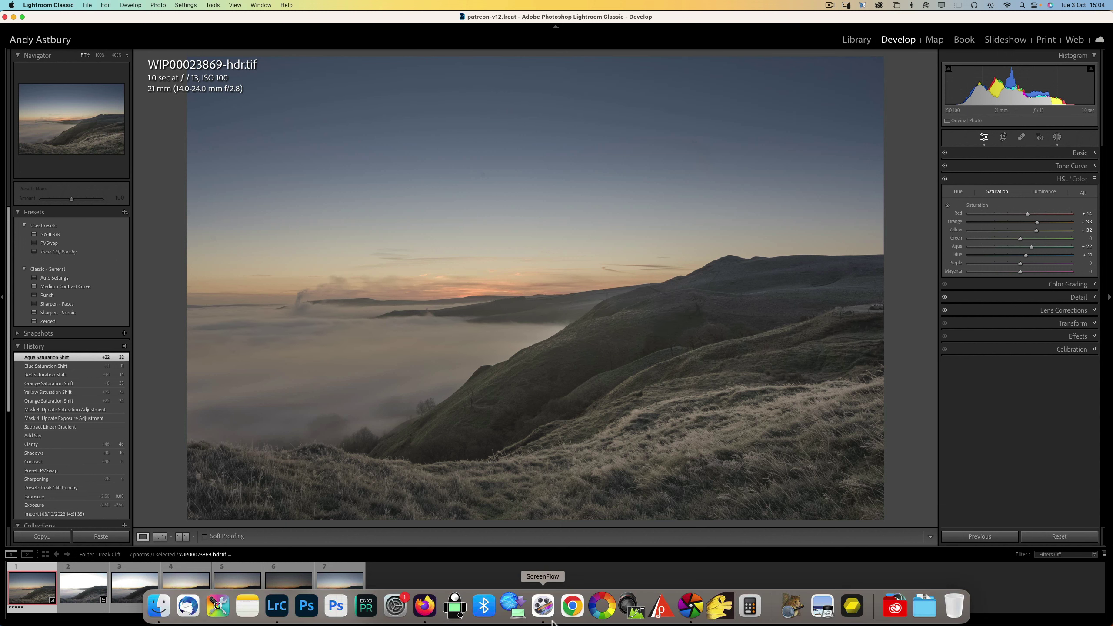
left_click(690, 615)
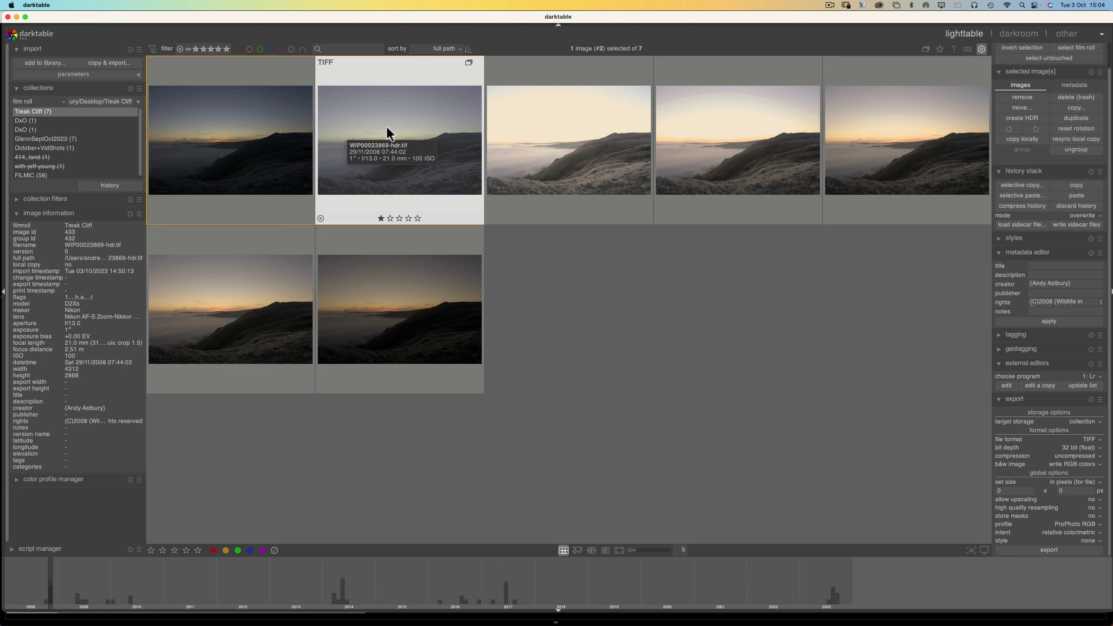
left_click(243, 138)
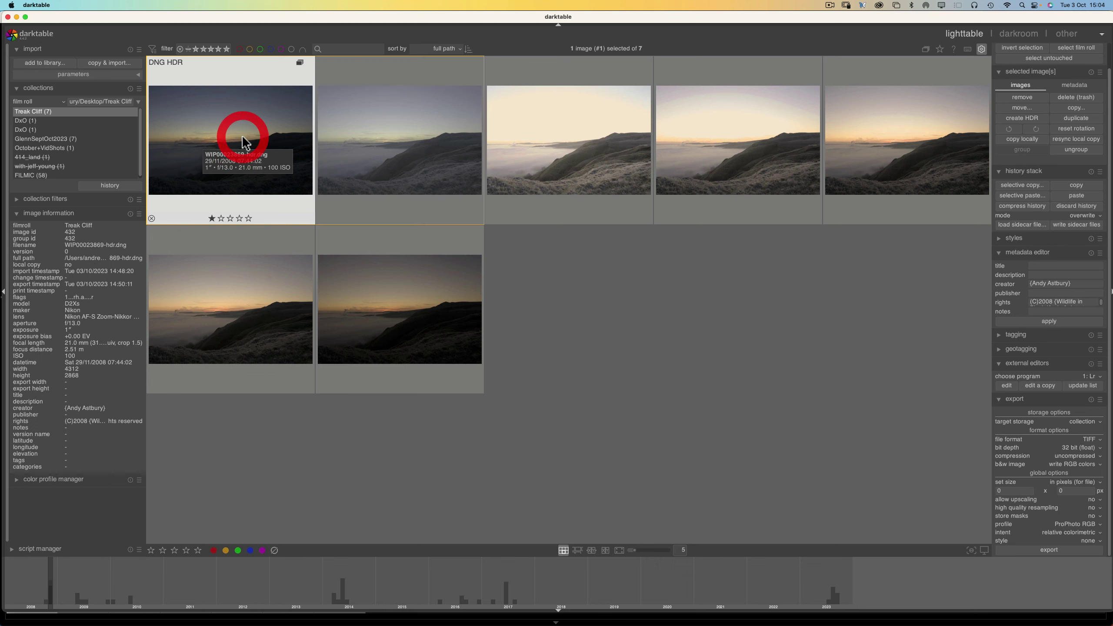
double_click(242, 137)
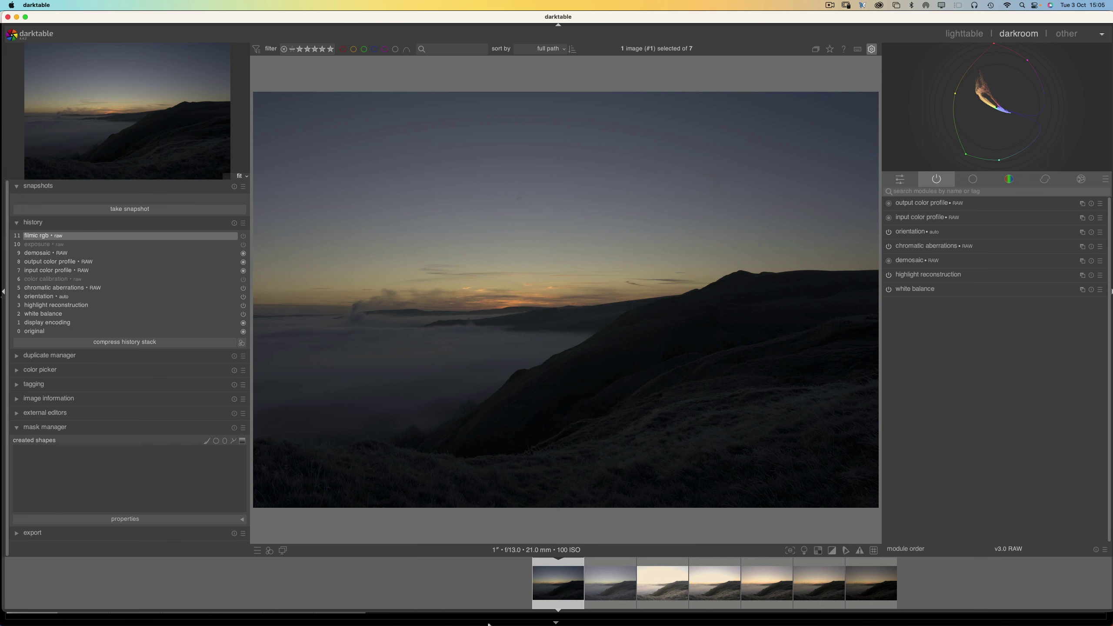
mouse_move(495, 613)
left_click(275, 610)
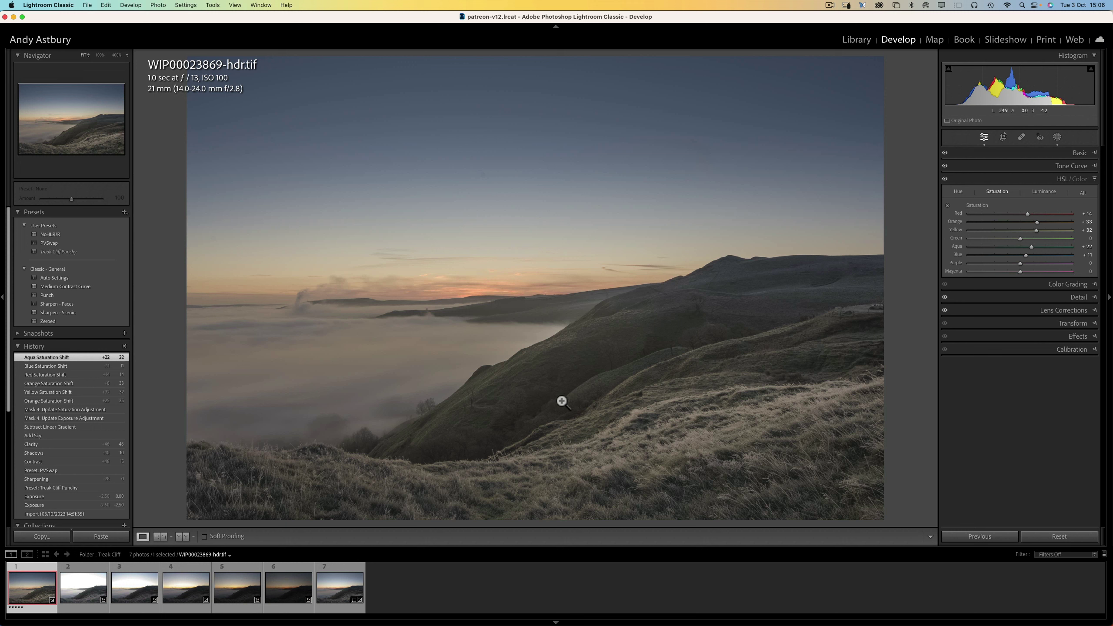
mouse_move(570, 620)
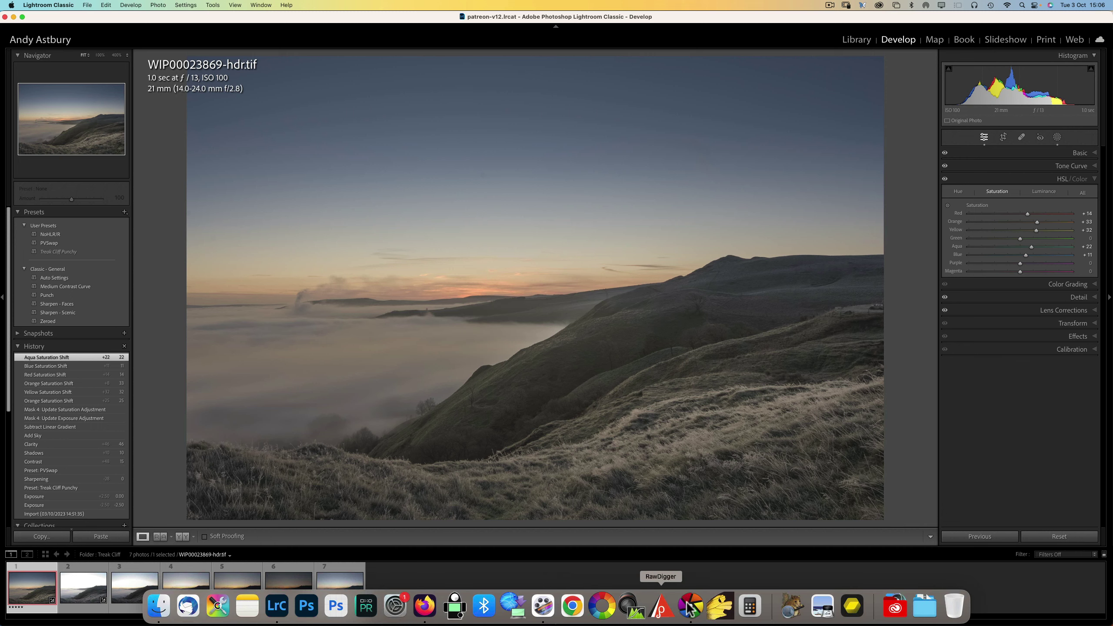
Return darktable to the lighttable grid of seven Treak Cliff images, then show Firefox's Google Drive folder.
left_click(696, 606)
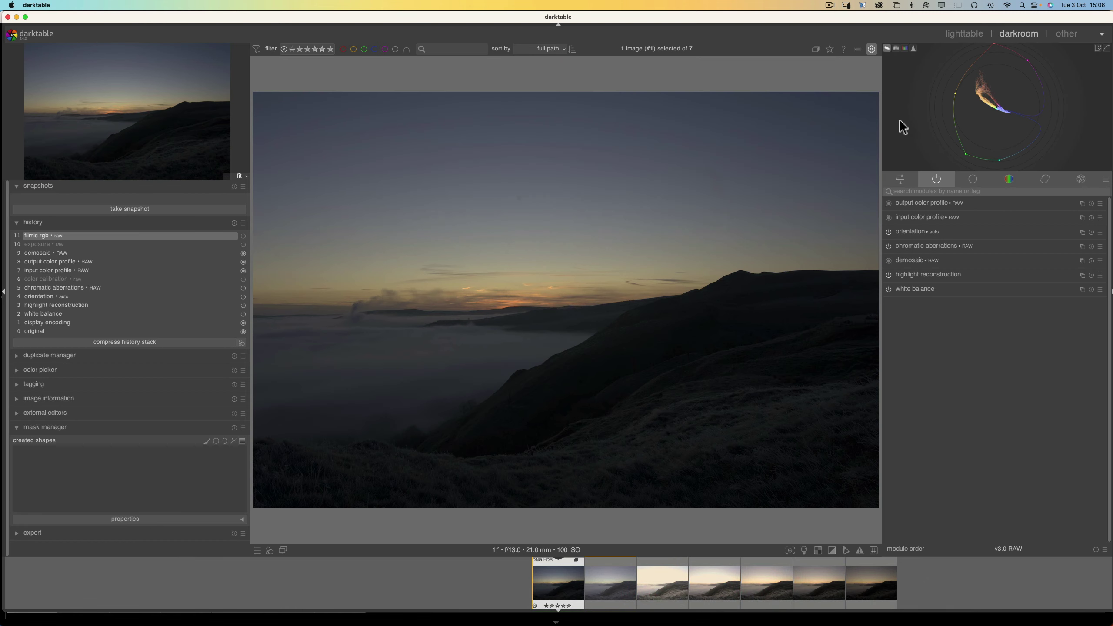
left_click(963, 34)
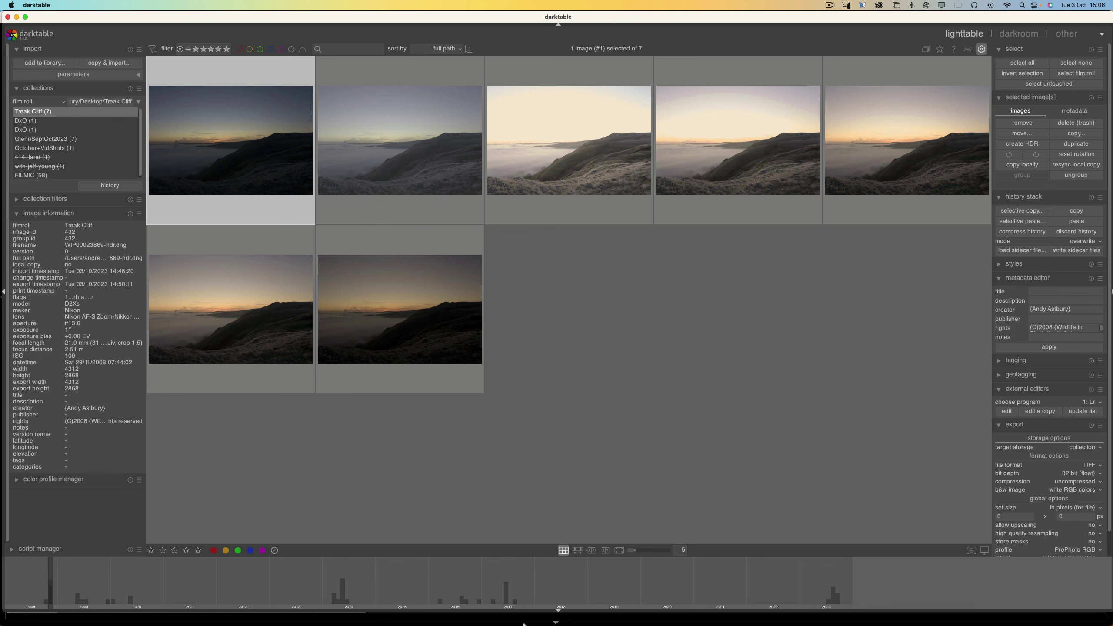
left_click(425, 609)
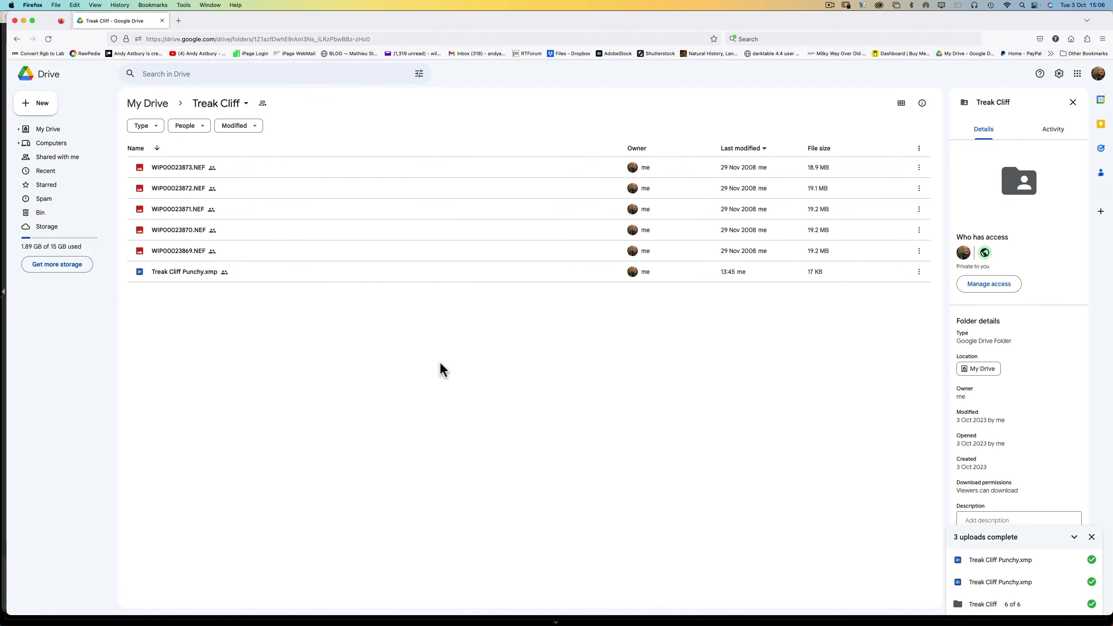
From the channel's videos page, after checking notifications, play 'Darktable 4.4 Filmic RGB Module BASICS'.
left_click(198, 52)
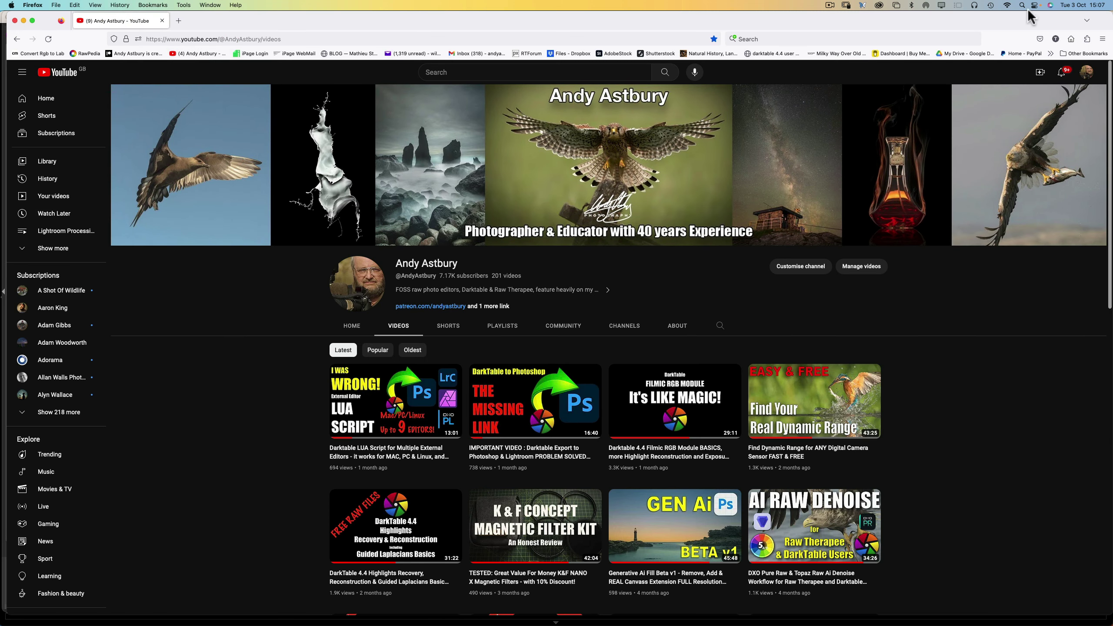
left_click(1061, 73)
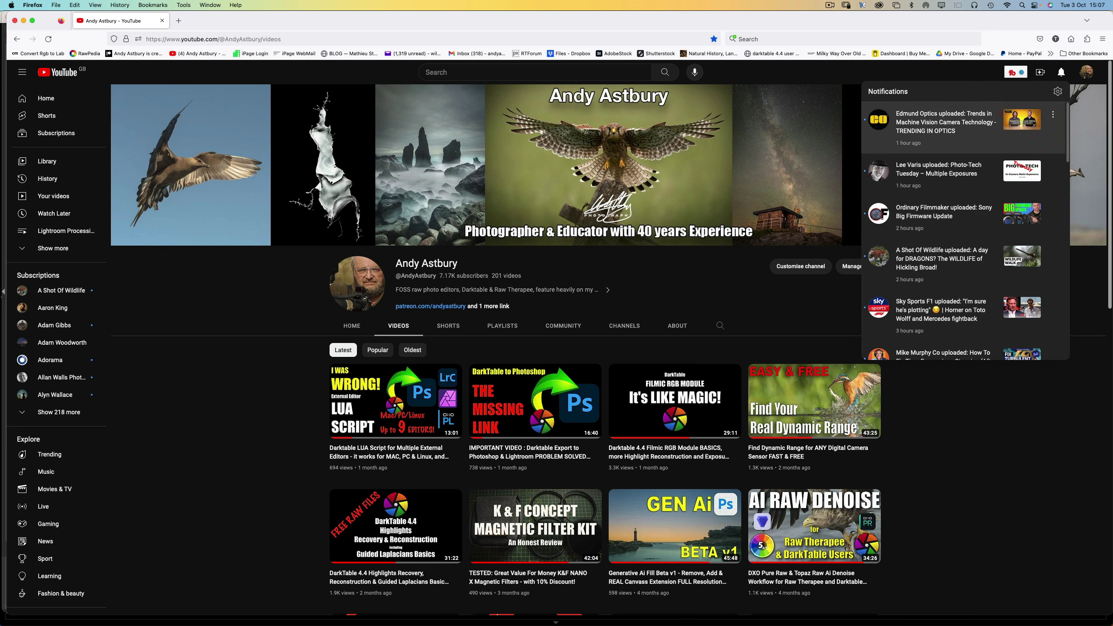
scroll(934, 243, "down", 3)
scroll(936, 251, "down", 5)
scroll(934, 242, "down", 5)
scroll(936, 251, "down", 3)
left_click(959, 494)
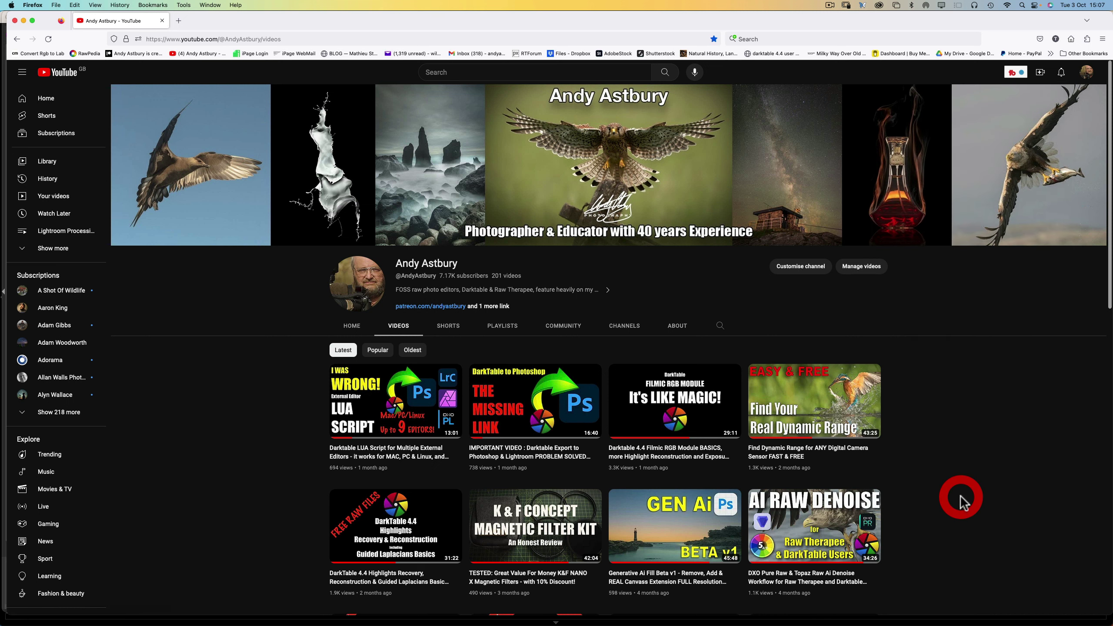
left_click(682, 408)
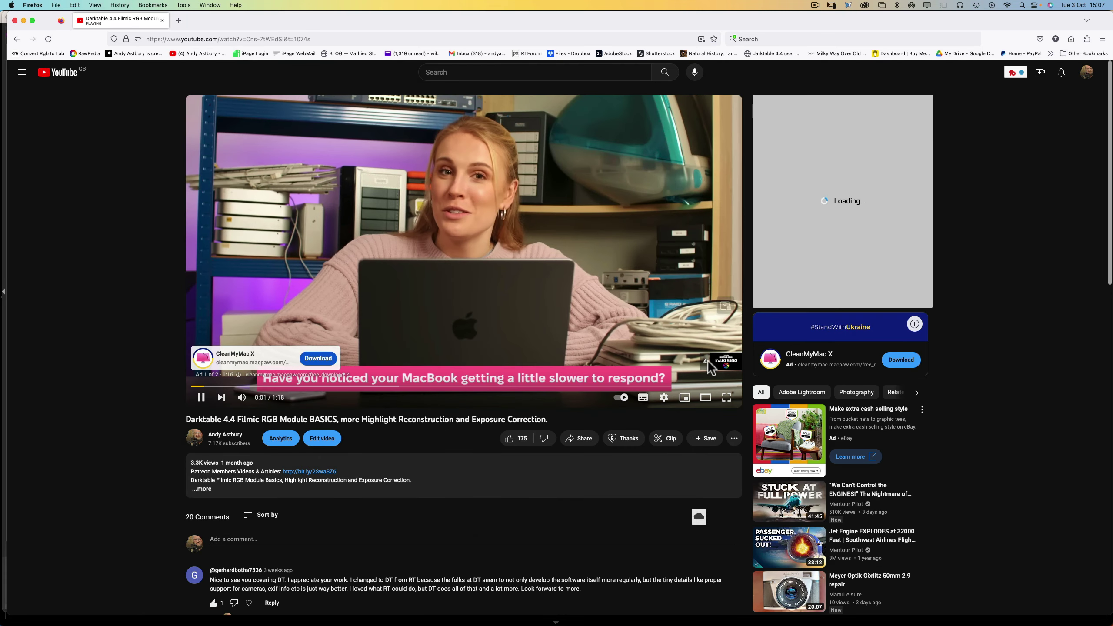
Pause the ad on the Filmic RGB Module BASICS video and scroll down to its 20 comments.
left_click(201, 397)
scroll(119, 471, "down", 8)
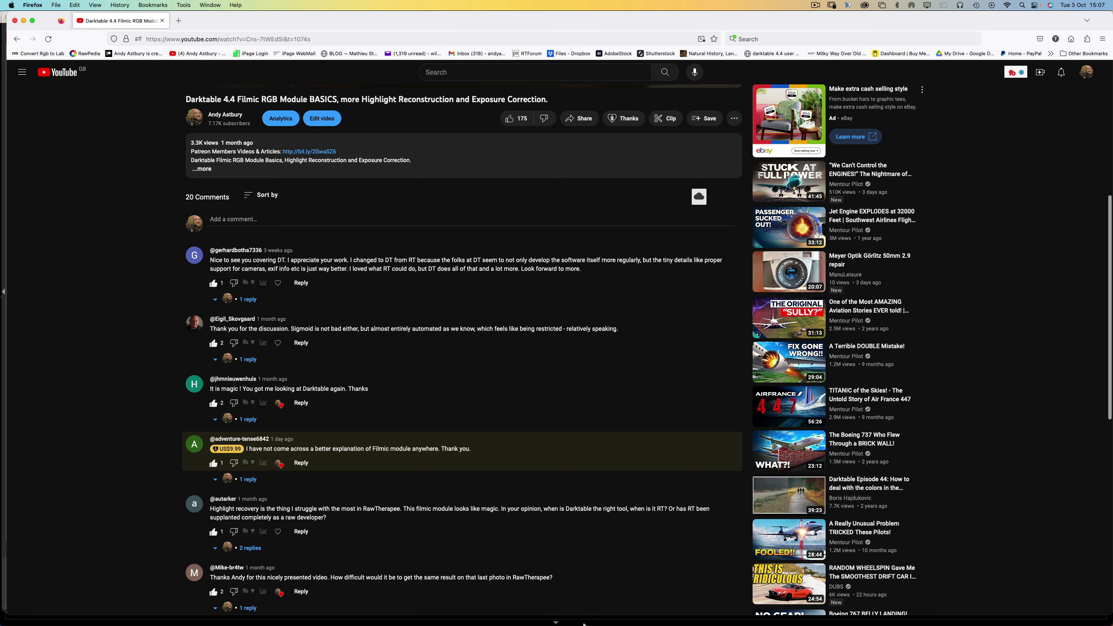
mouse_move(572, 609)
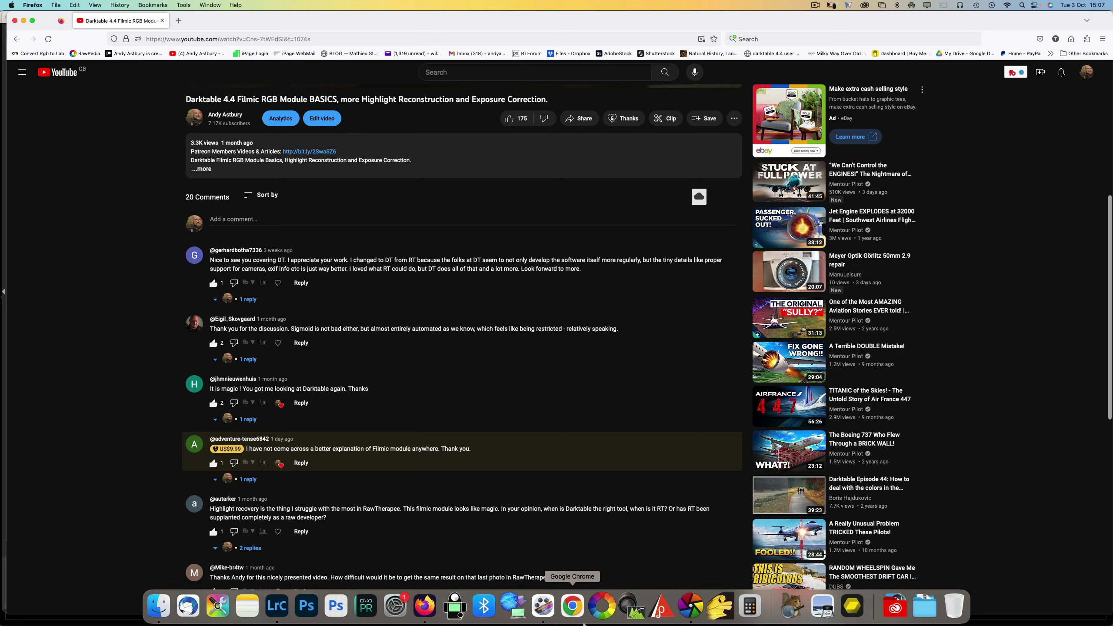
Return to Lightroom Classic's Develop module showing the edited WIP00023869-hdr.tif.
left_click(275, 610)
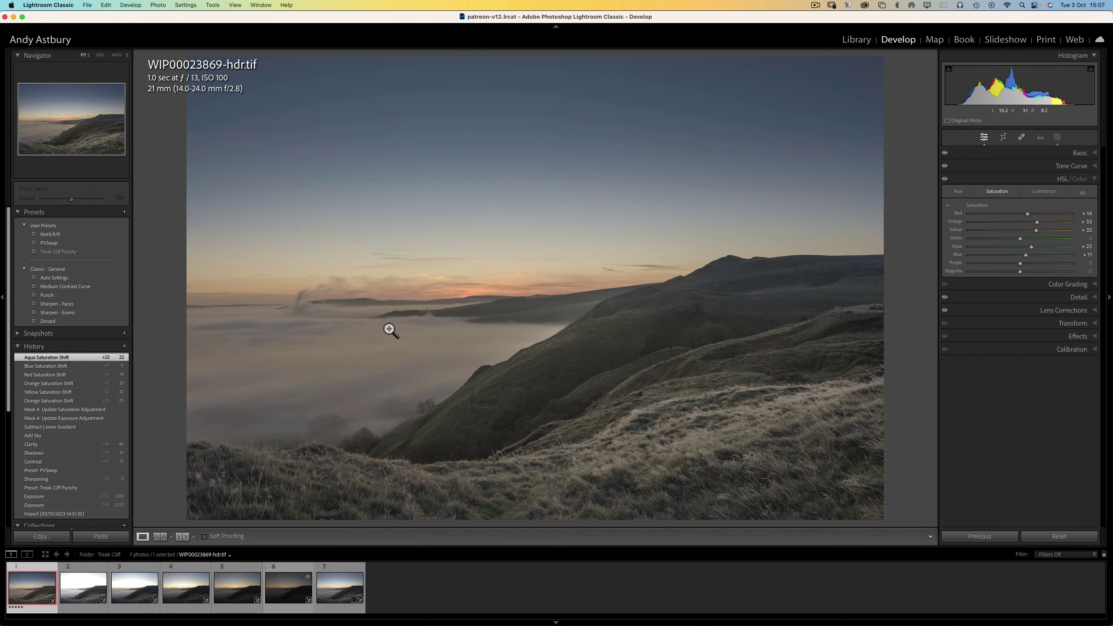